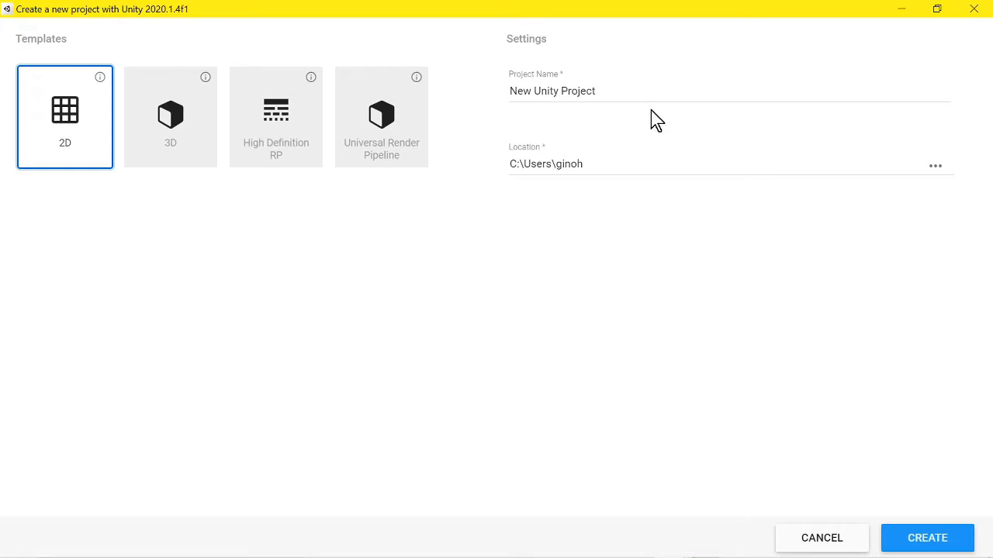
Step: Name the new project "City Clicker" and create it with the 2D template
left_click(623, 88)
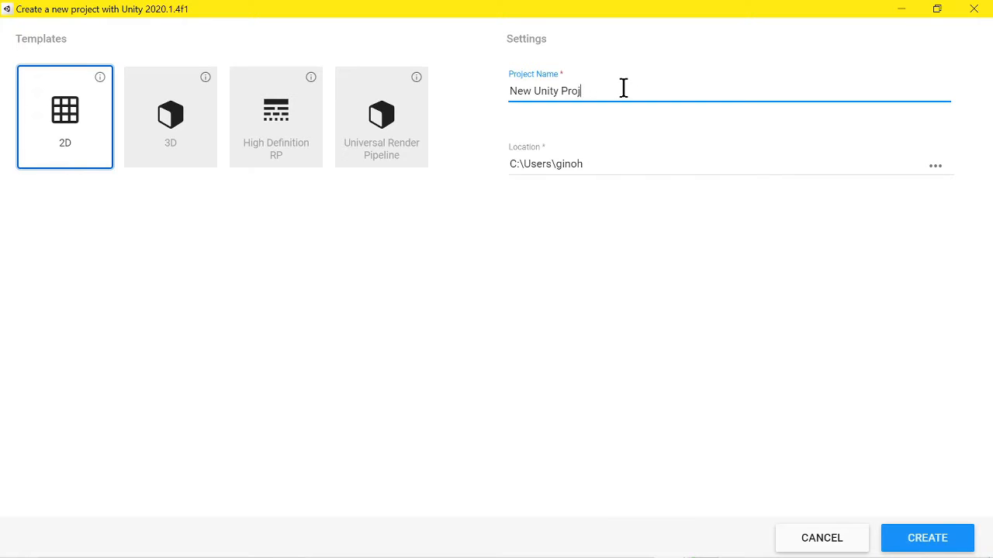
key("BackSpace")
key("BackSpace")
key("BackSpace")
key("BackSpace")
key("BackSpace")
key("BackSpace")
key("BackSpace")
key("BackSpace")
key("BackSpace")
key("BackSpace")
key("BackSpace")
key("BackSpace")
key("BackSpace")
key("BackSpace")
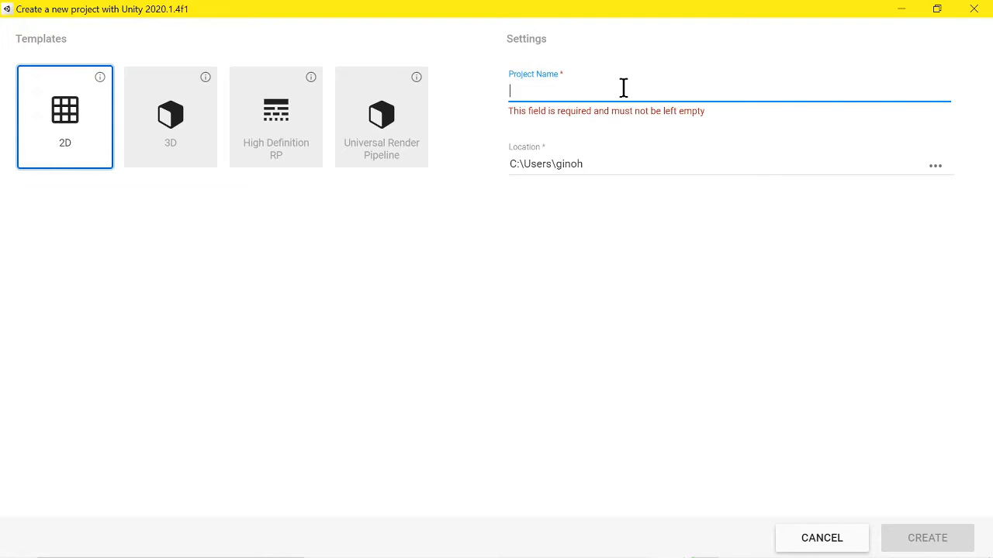
type("City Clicker")
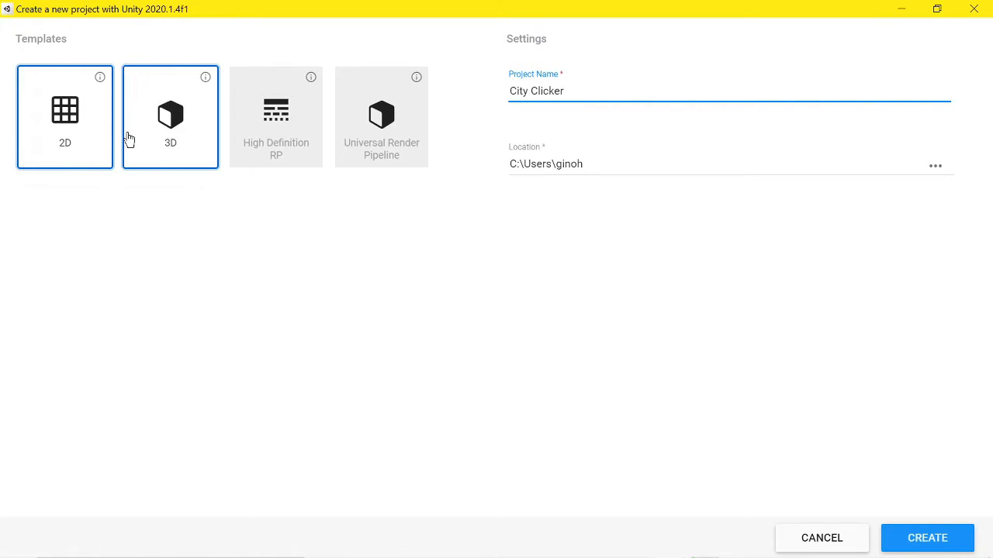
left_click(951, 543)
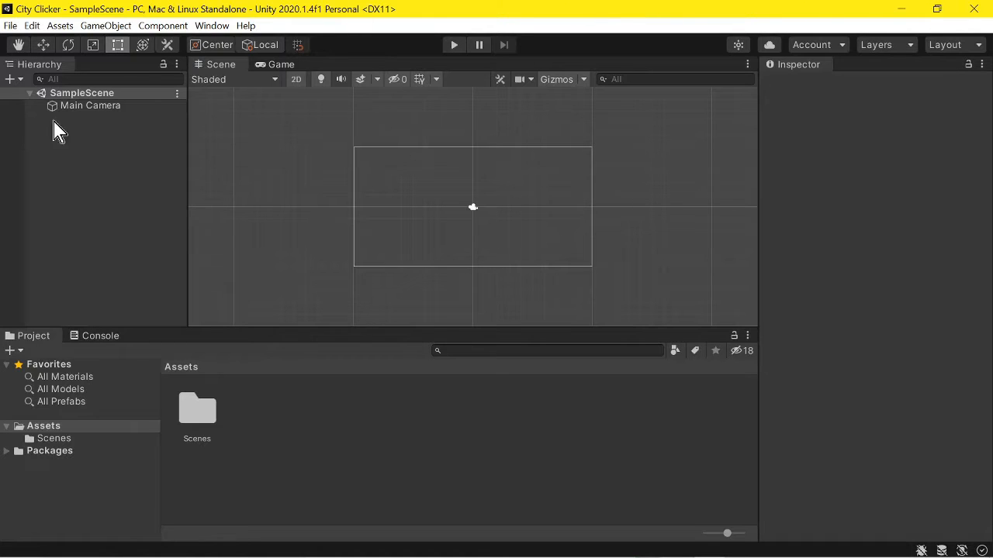
Step: Save the sample scene under the new name "Title screen" in the project's Scenes folder
left_click(57, 98)
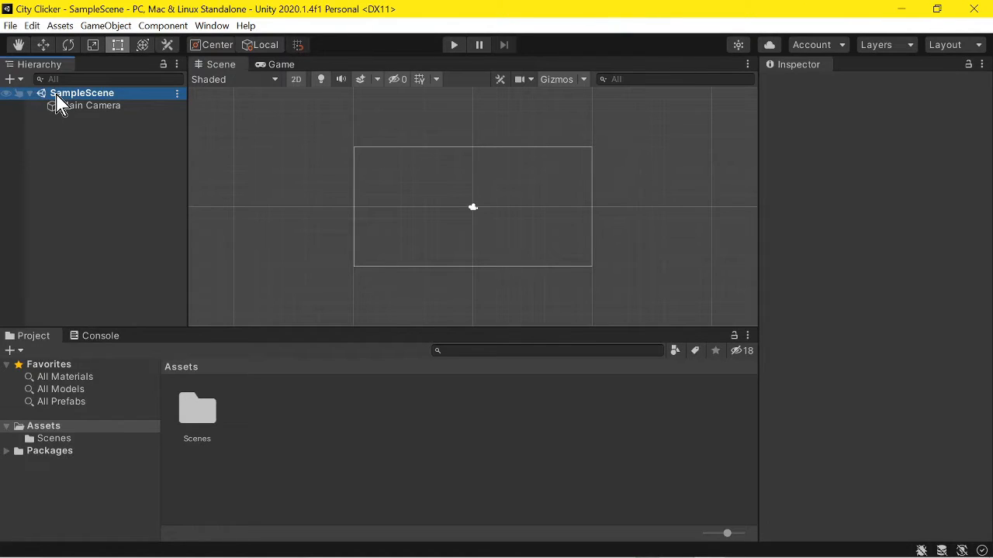
left_click(177, 94)
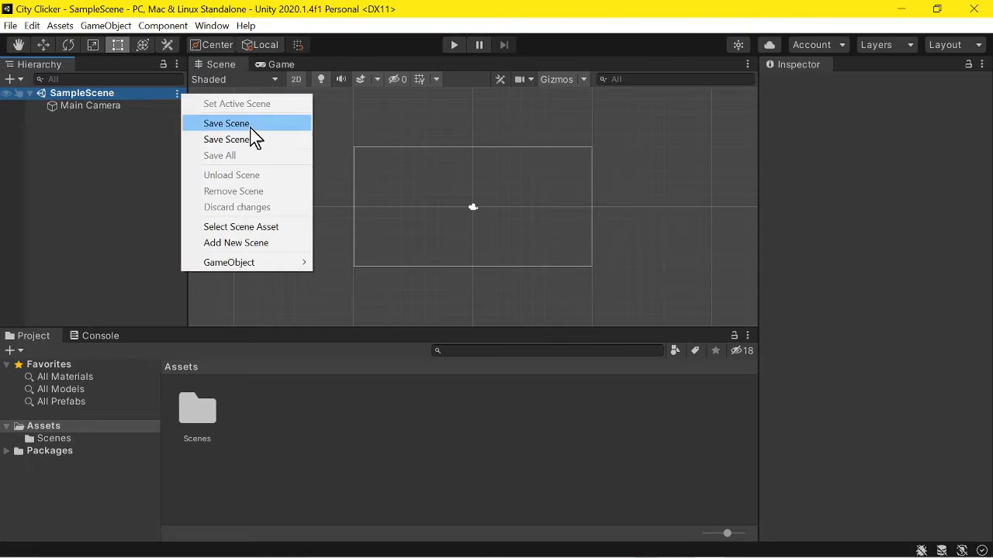
mouse_move(256, 263)
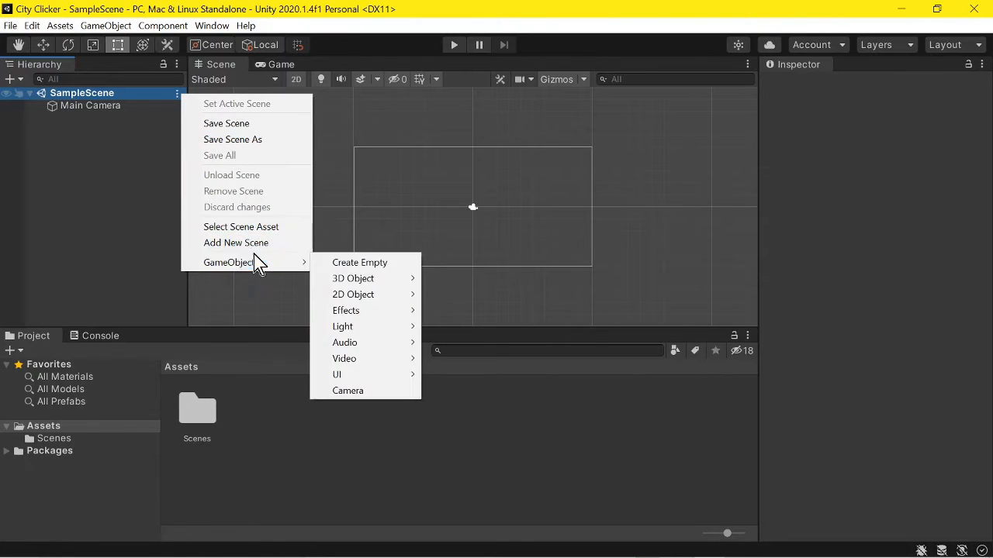
left_click(256, 128)
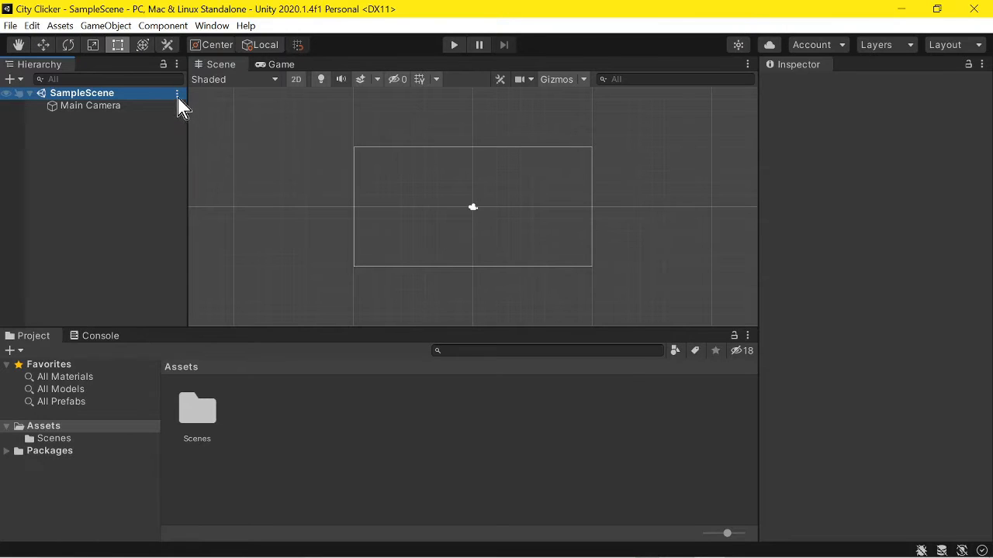
left_click(177, 96)
left_click(237, 141)
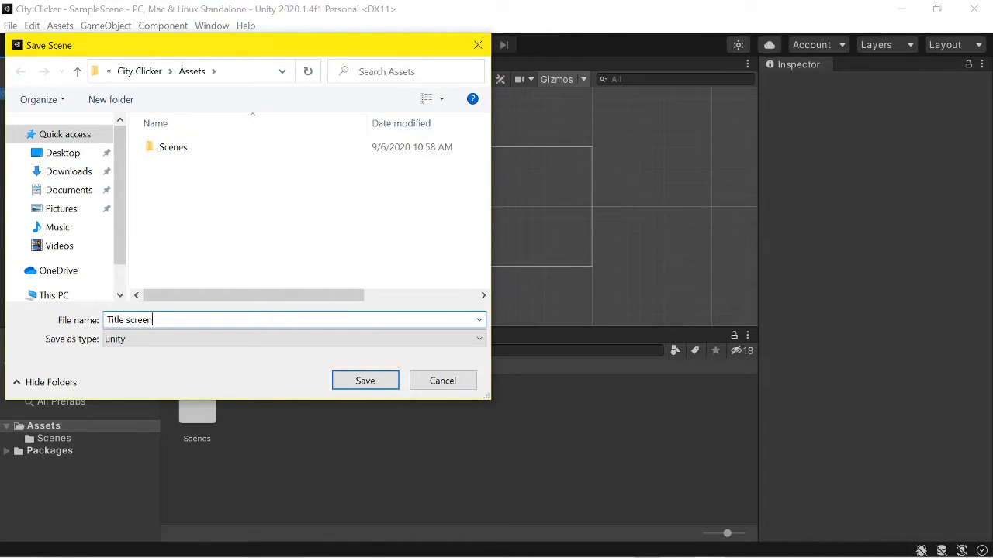
left_click(169, 149)
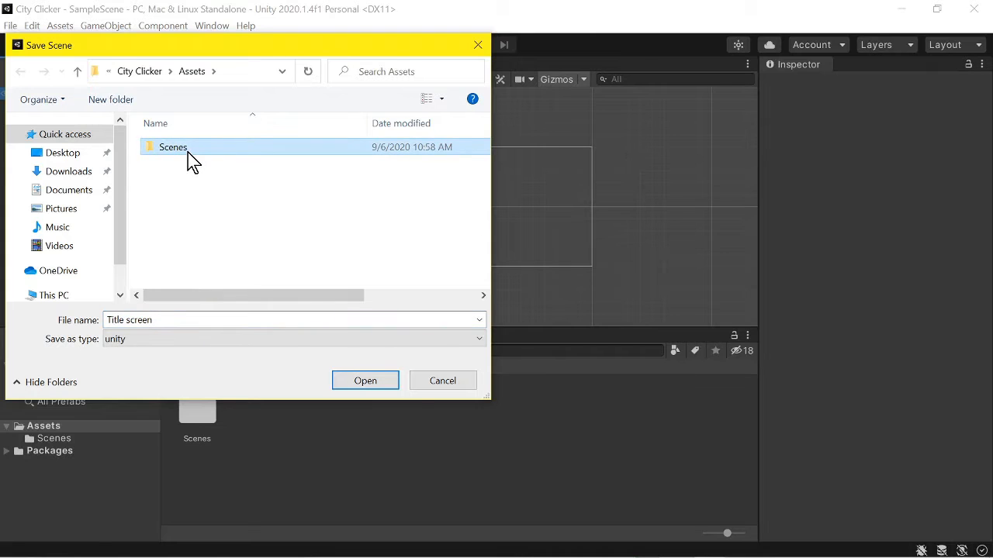
double_click(188, 151)
left_click(363, 381)
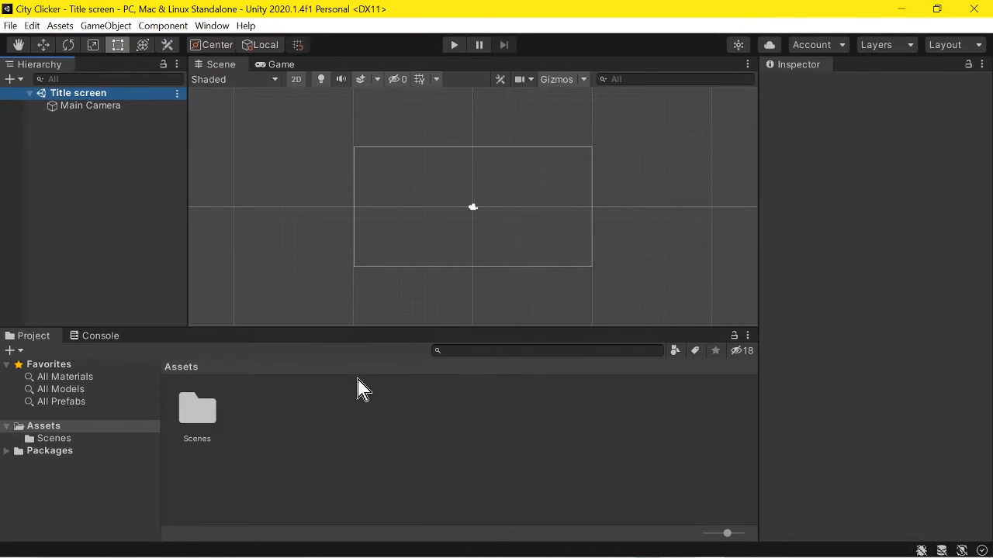
Step: Open the Scenes folder in the project assets and check the scene files in it
double_click(199, 413)
left_click(197, 411)
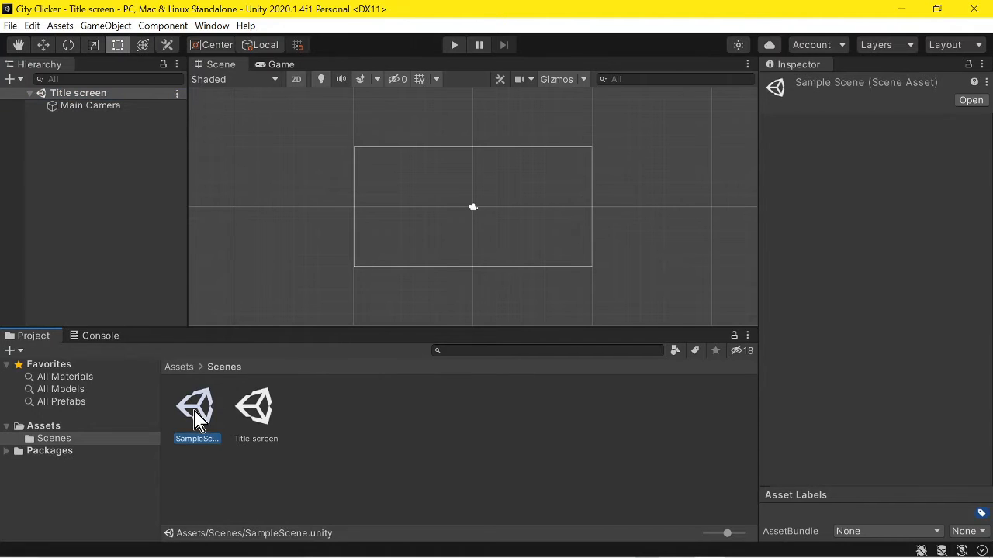
left_click(262, 416)
Step: Set the Main Camera's background to bright green, hexadecimal 83F80B, and check it in the Game view
left_click(65, 109)
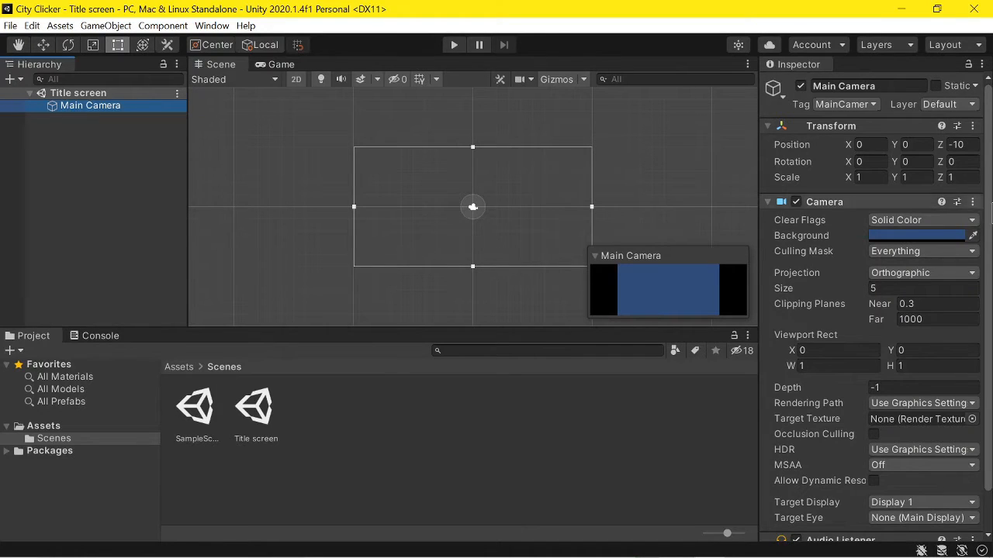
left_click(973, 236)
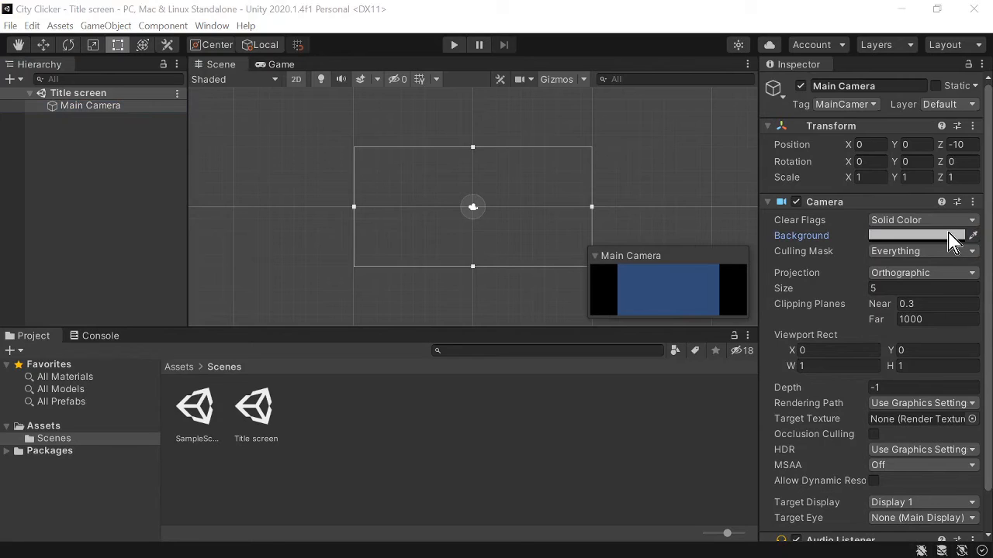
left_click(954, 236)
left_click(972, 236)
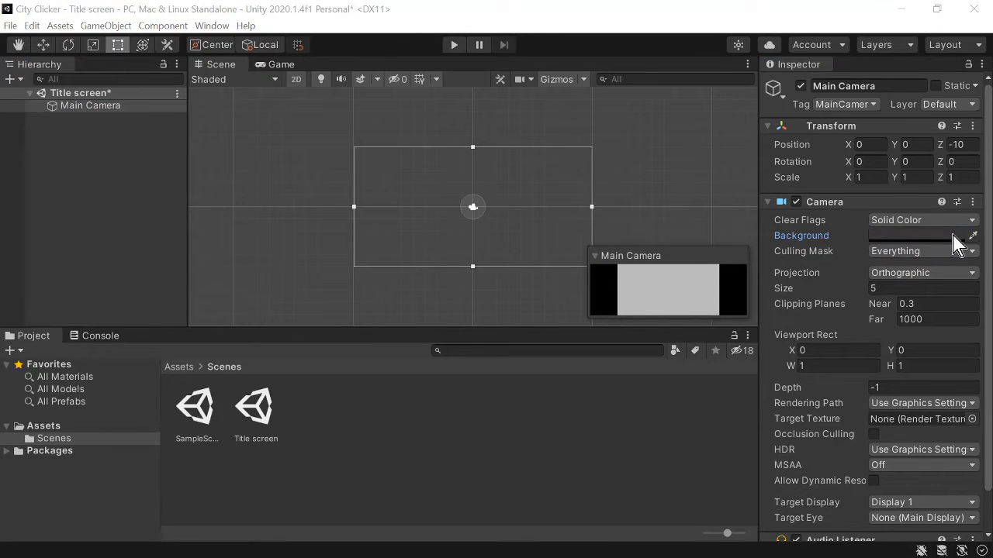
left_click(951, 237)
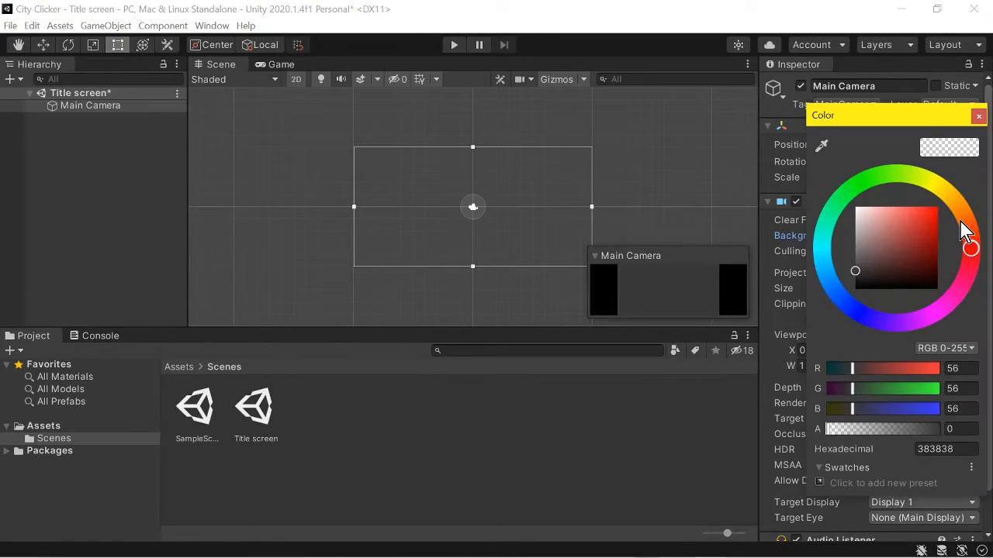
left_click(896, 174)
left_click(918, 221)
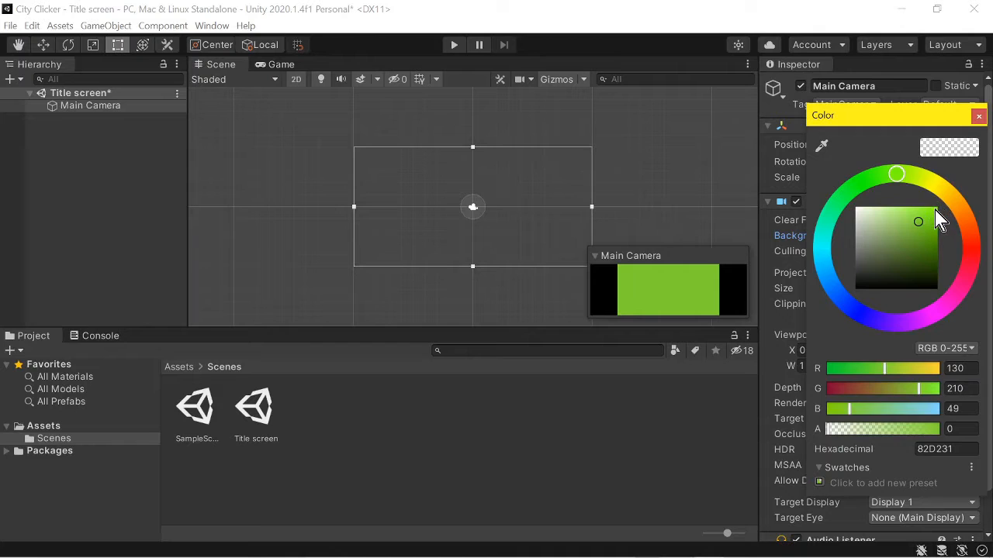
left_click(934, 211)
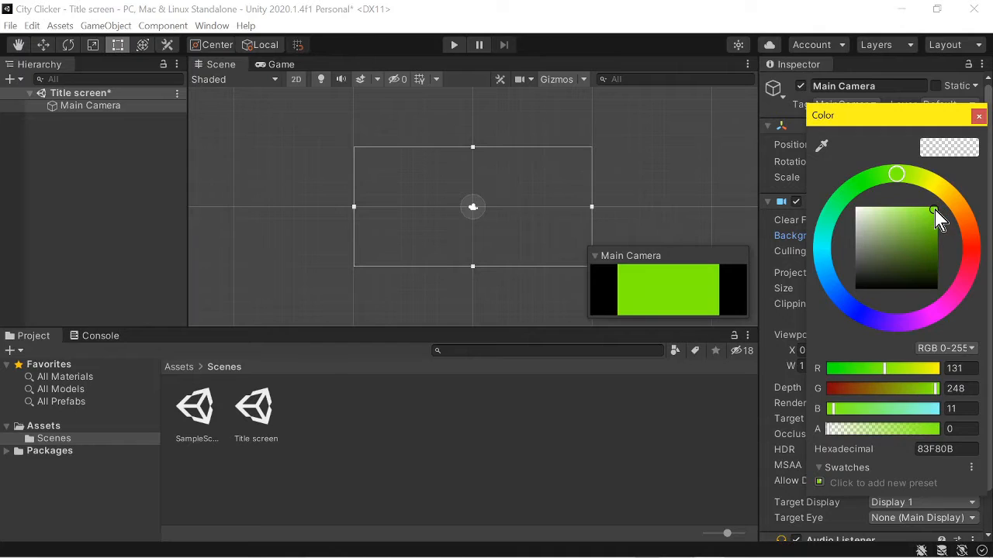
left_click(701, 432)
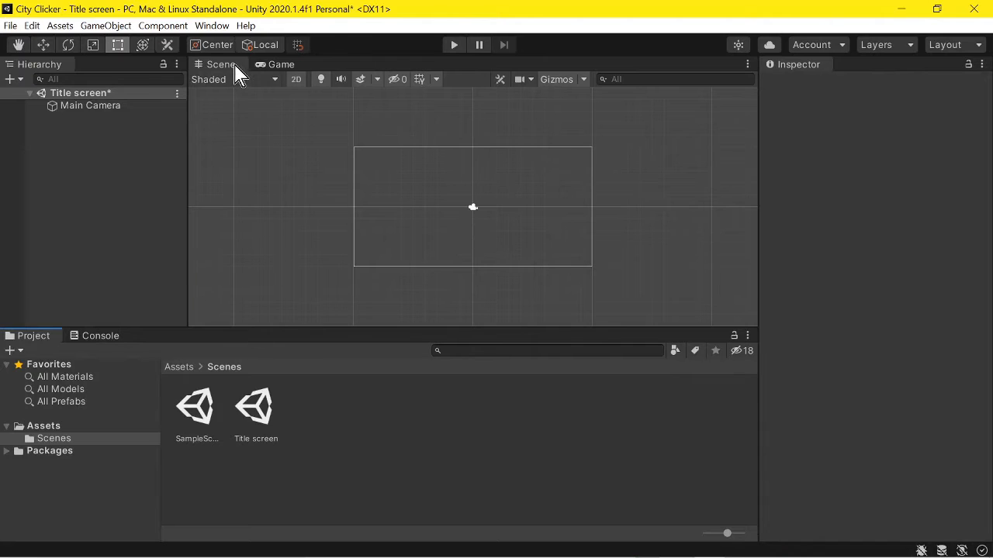
left_click(267, 65)
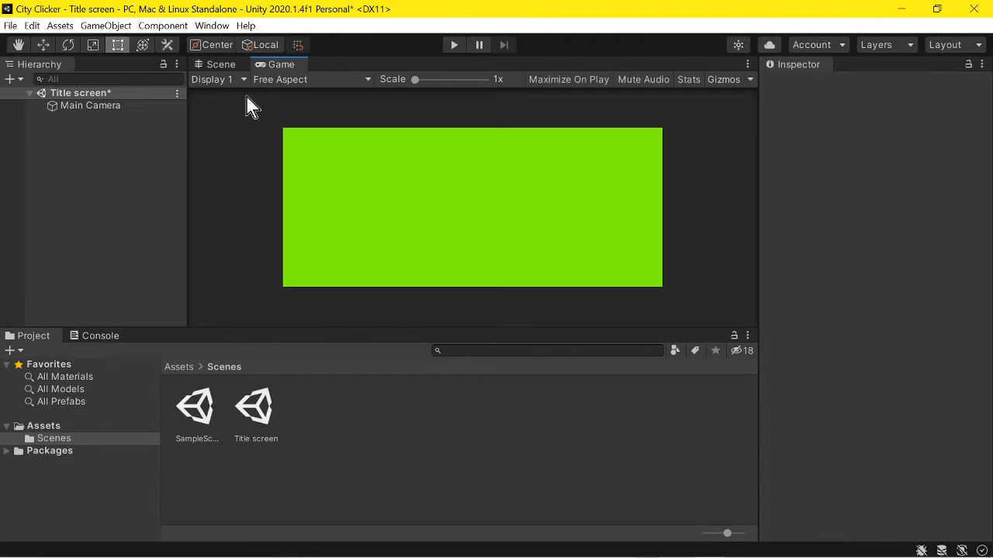
left_click(215, 65)
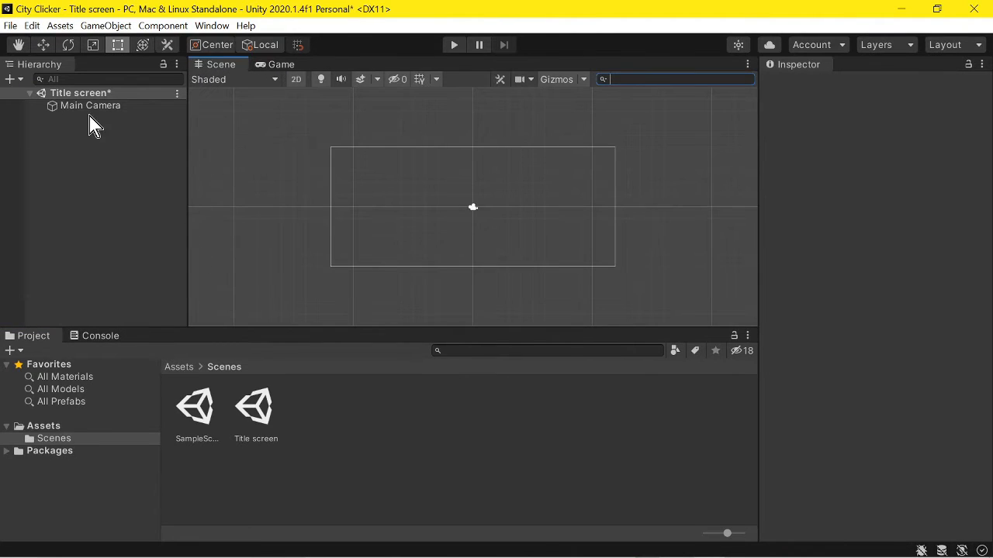
Step: Add a 3D Text object to the title scene and preview it in the Game view
left_click(12, 80)
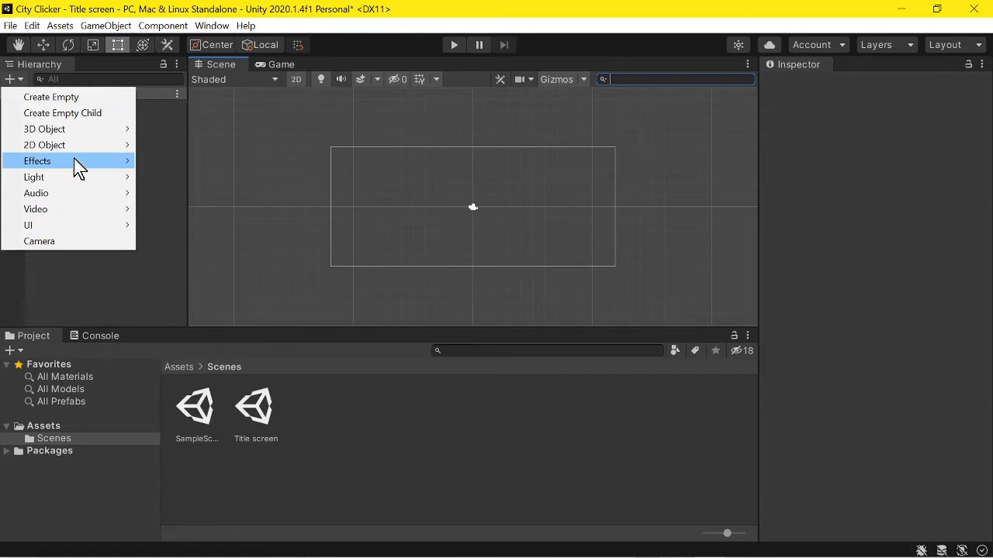
mouse_move(48, 131)
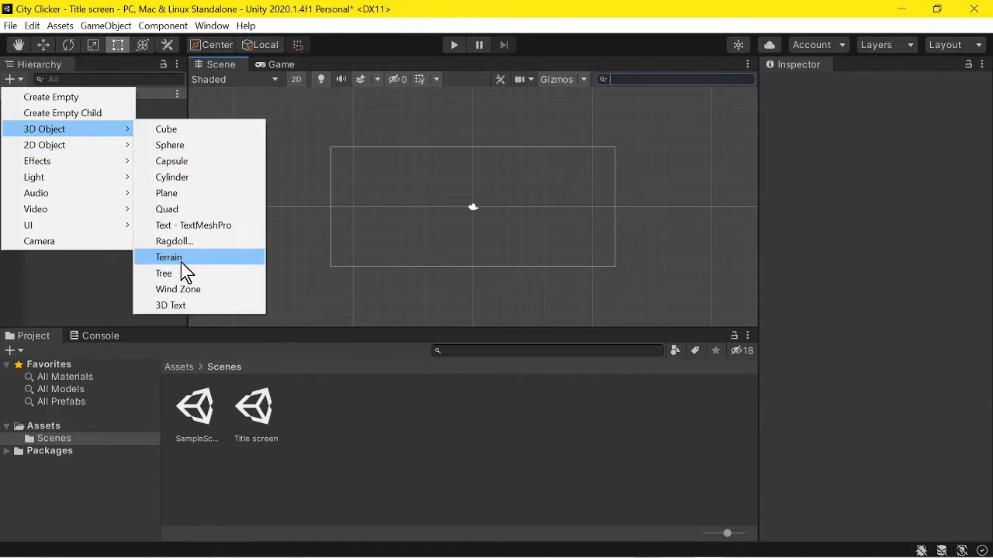
left_click(188, 306)
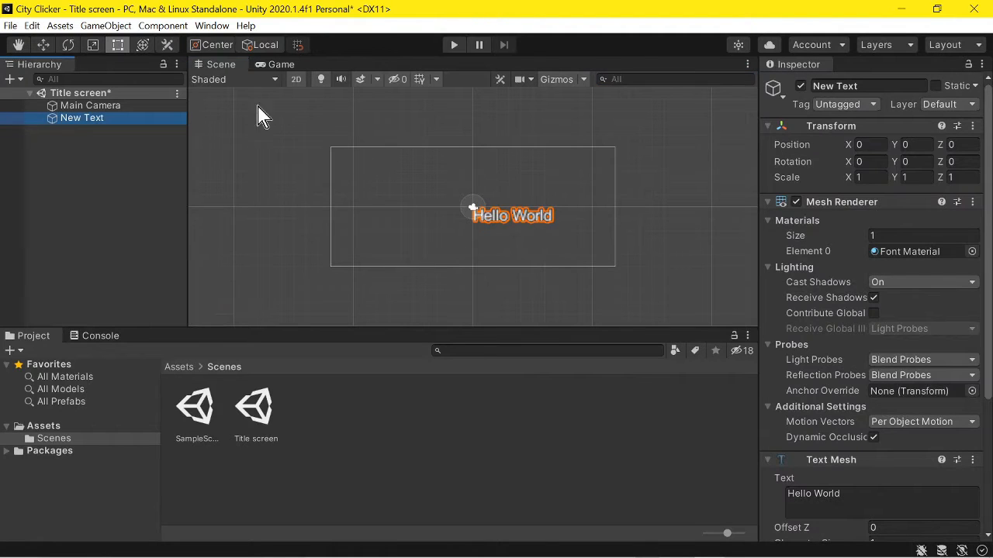
left_click(255, 65)
left_click(225, 79)
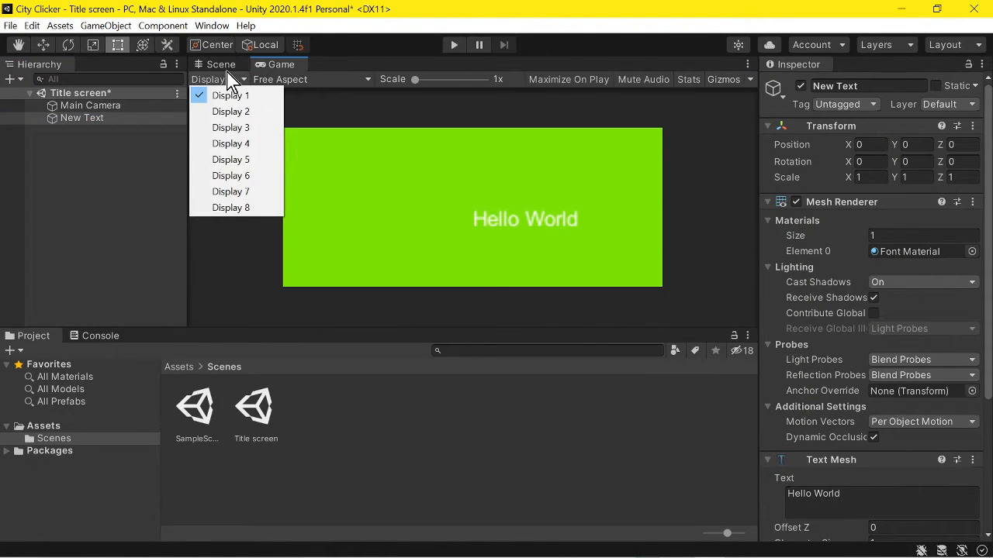
left_click(221, 66)
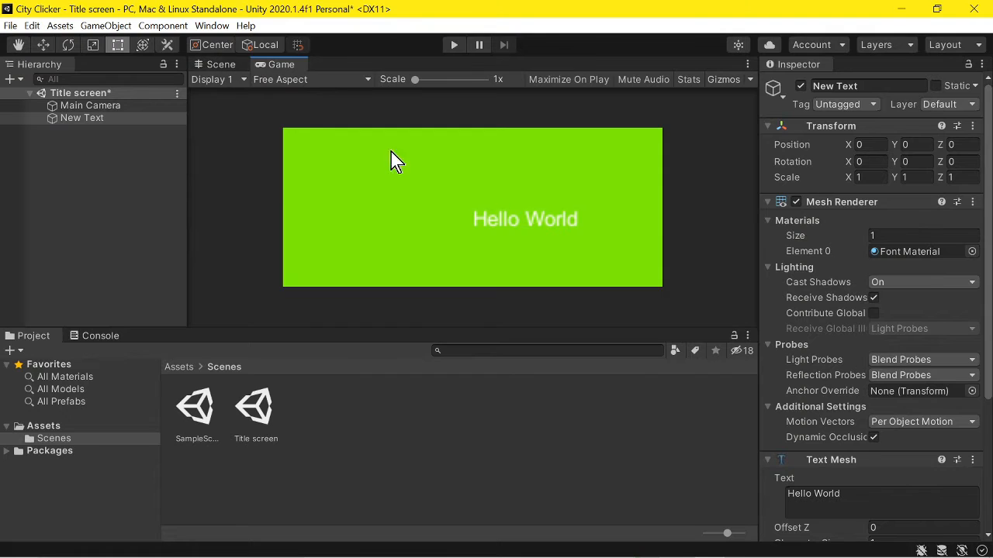
Step: Move the text object in the Scene view to the camera frame's upper centre, about X -3.12, Y 4.22
left_click(237, 67)
key("w")
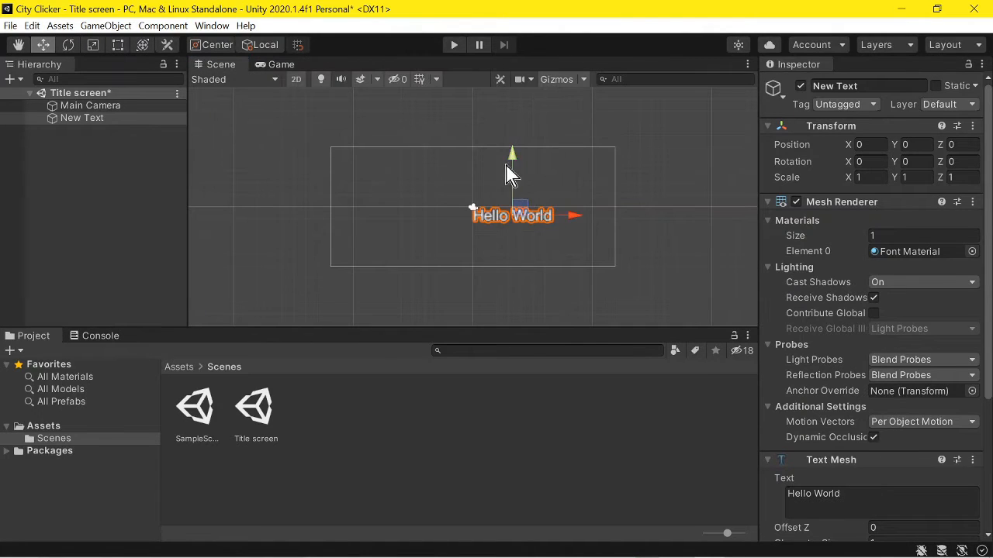
left_click_drag(511, 163, 510, 127)
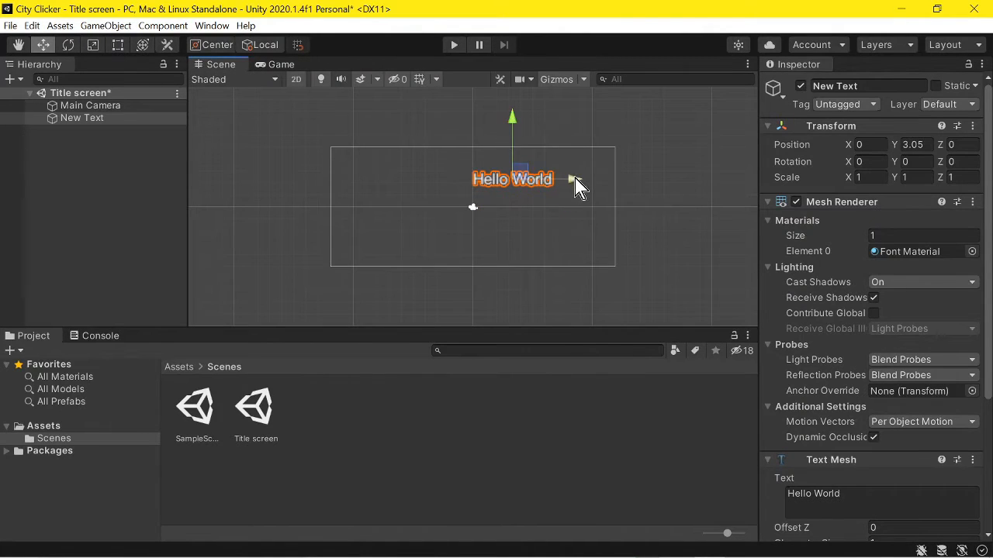
left_click_drag(574, 180, 534, 177)
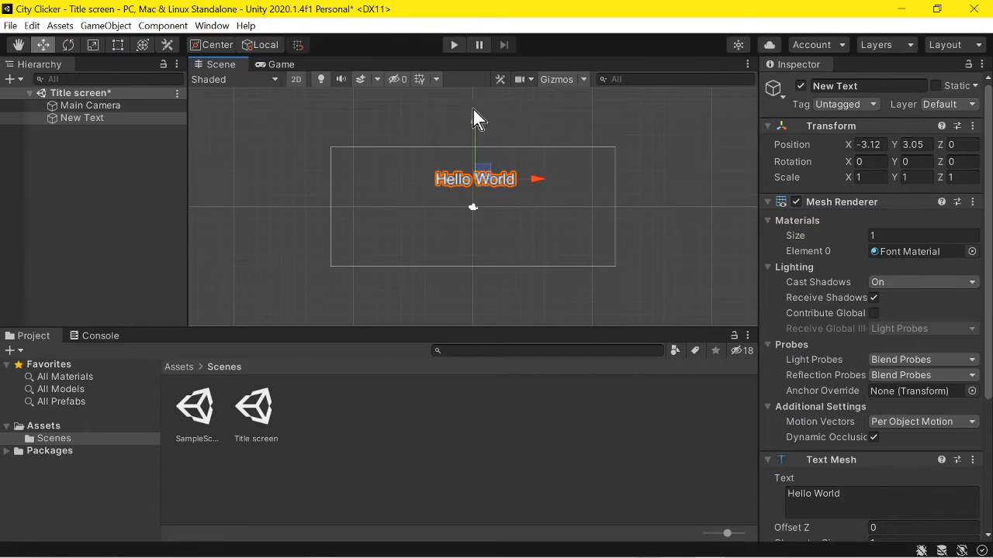
left_click_drag(477, 124, 473, 102)
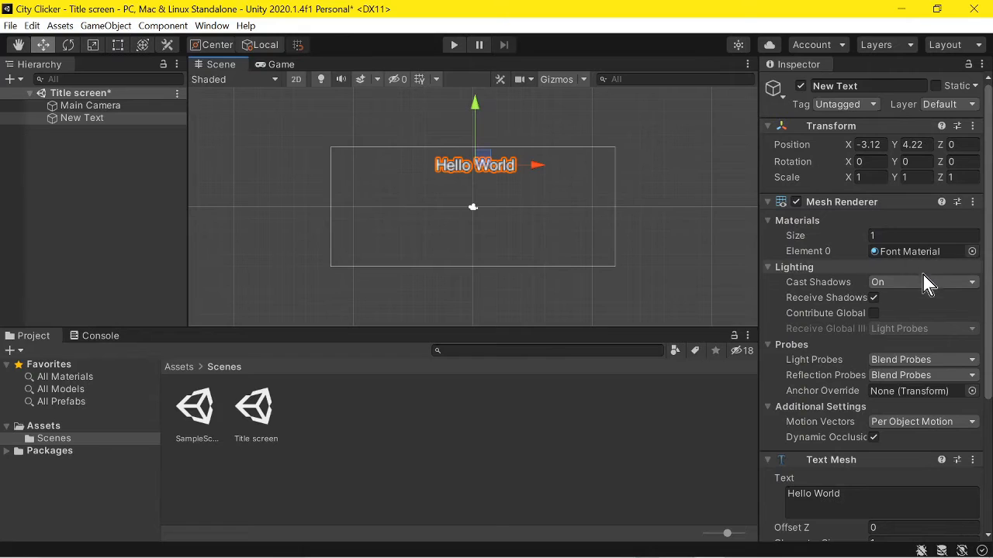
Step: Replace the text object's Text Mesh wording with "City Clicker" and deselect the object
scroll(912, 344, "down", 5)
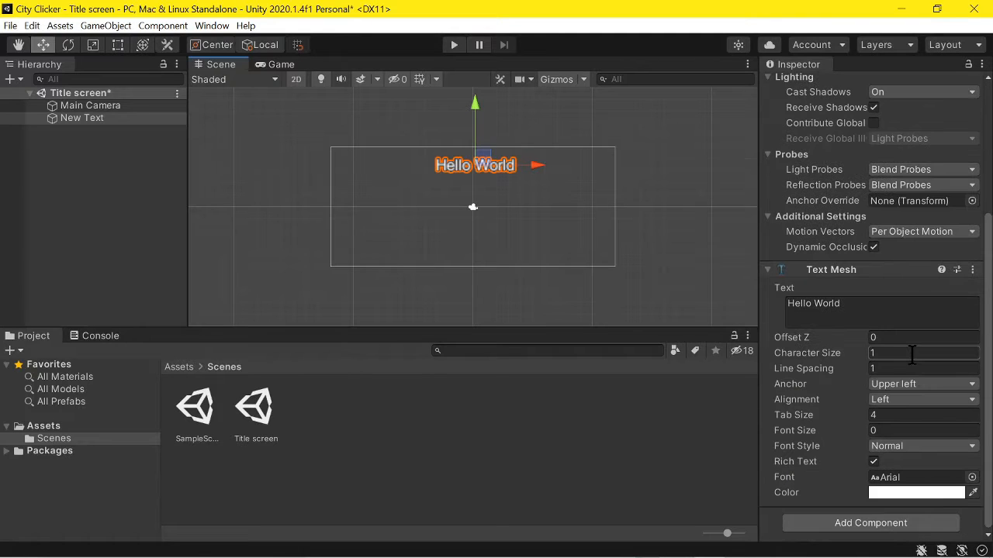
left_click(846, 311)
key("BackSpace")
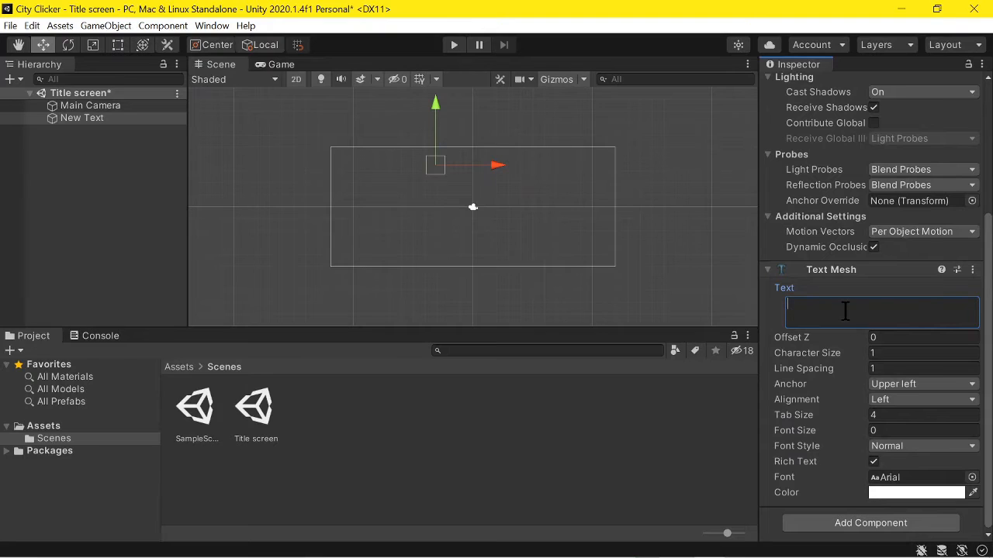
type("City Clic")
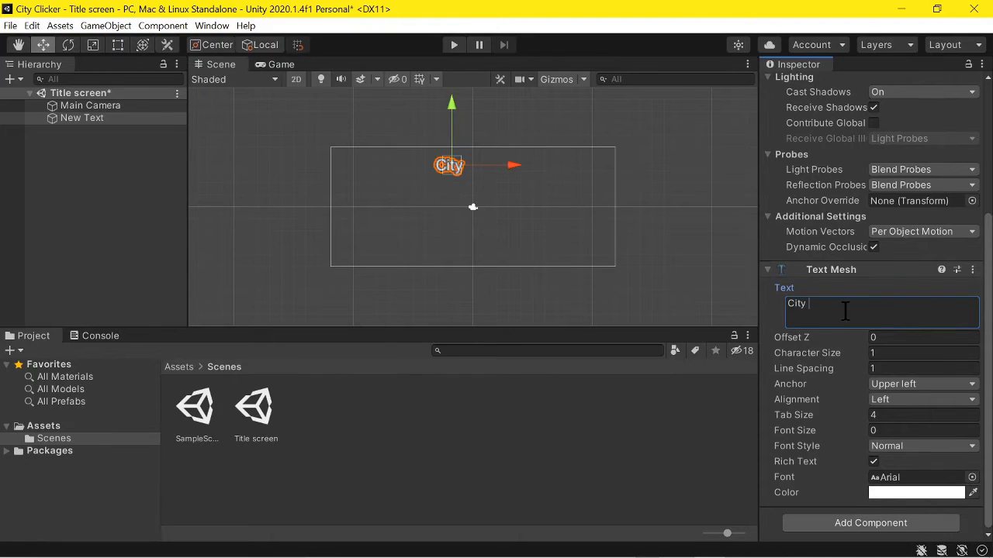
type("ker")
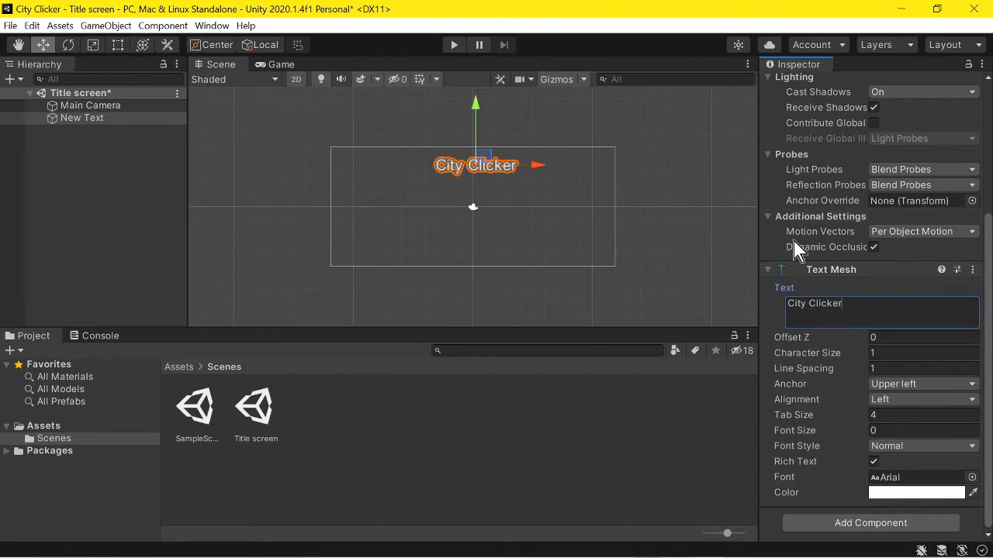
left_click(528, 450)
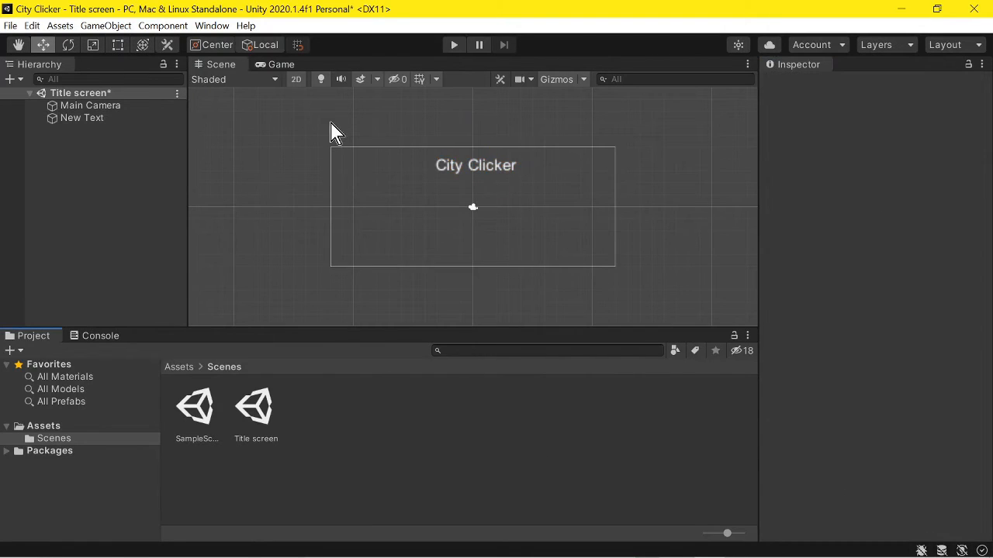
Step: Preview the title in the Game view, and check the fonts available for the text object's Text Mesh
left_click(289, 64)
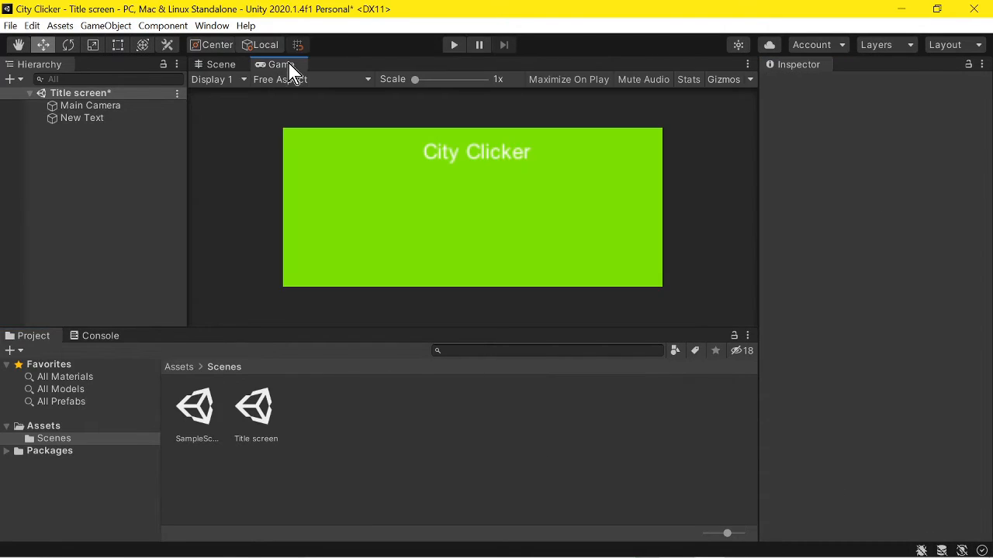
left_click(232, 65)
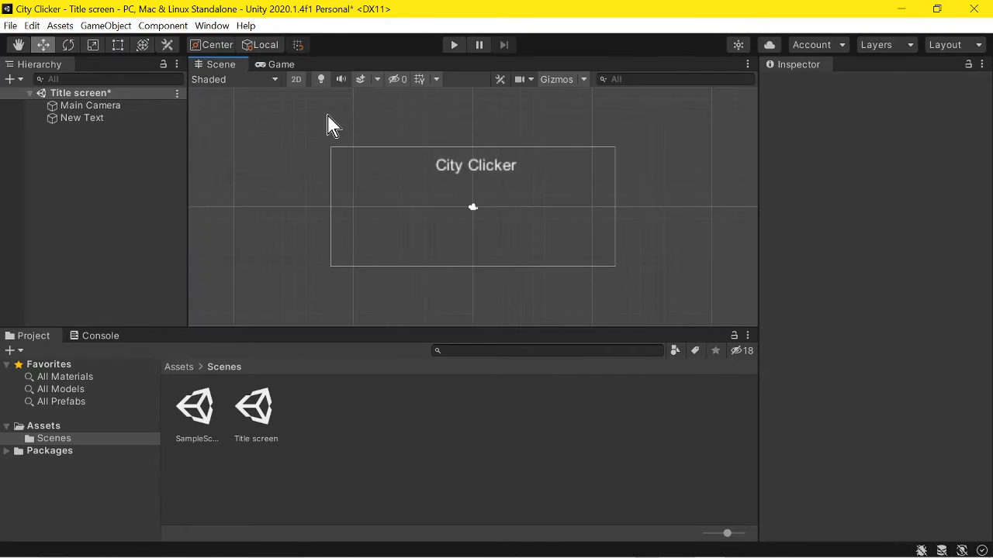
left_click(114, 122)
scroll(903, 492, "down", 5)
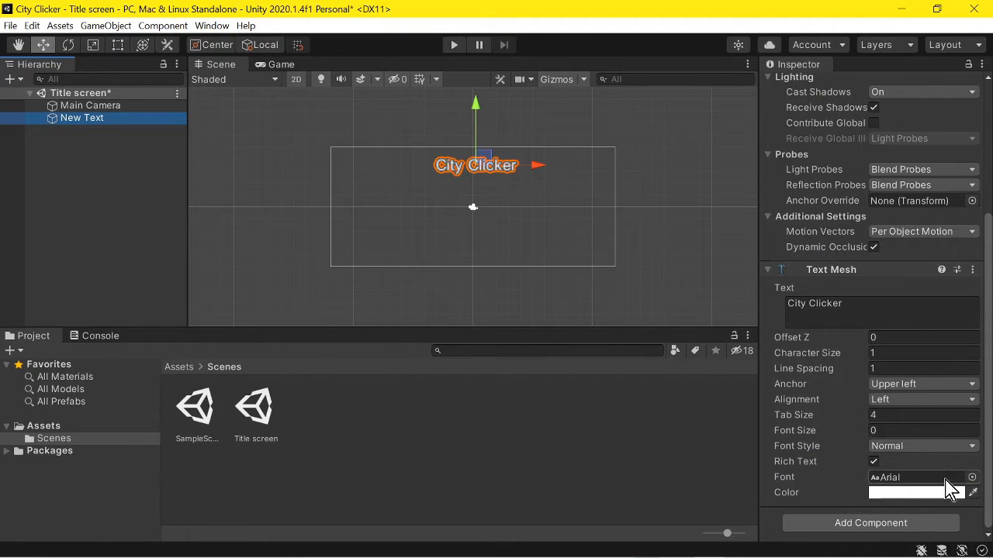
left_click(972, 477)
left_click(901, 188)
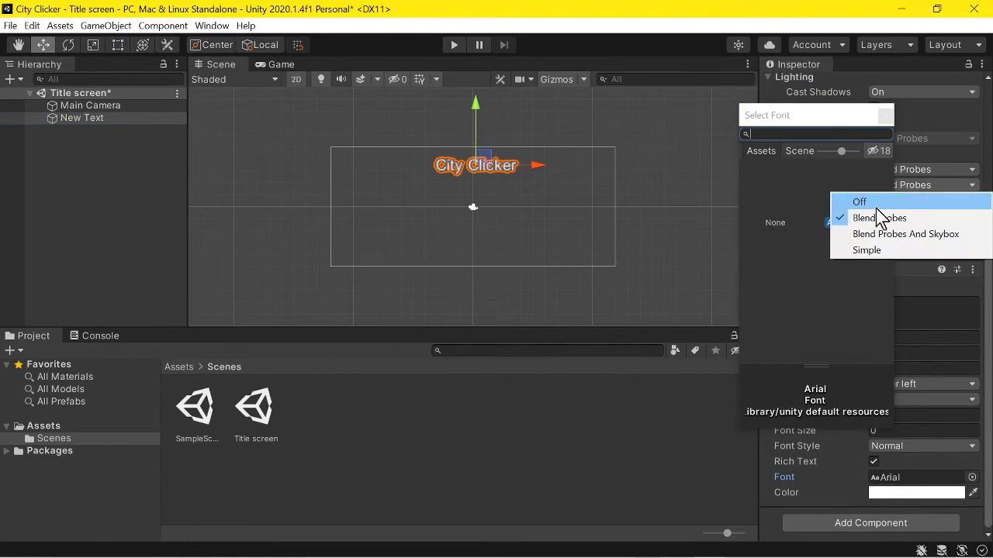
left_click(886, 114)
left_click(887, 116)
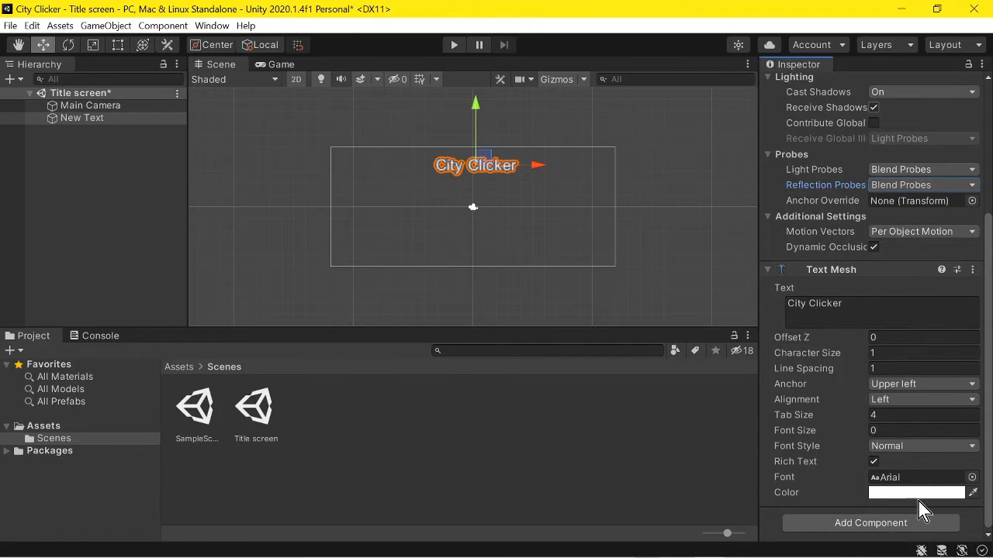
Step: Sample a near-black colour for the City Clicker text with the eyedropper and check it in the Game view
left_click(973, 492)
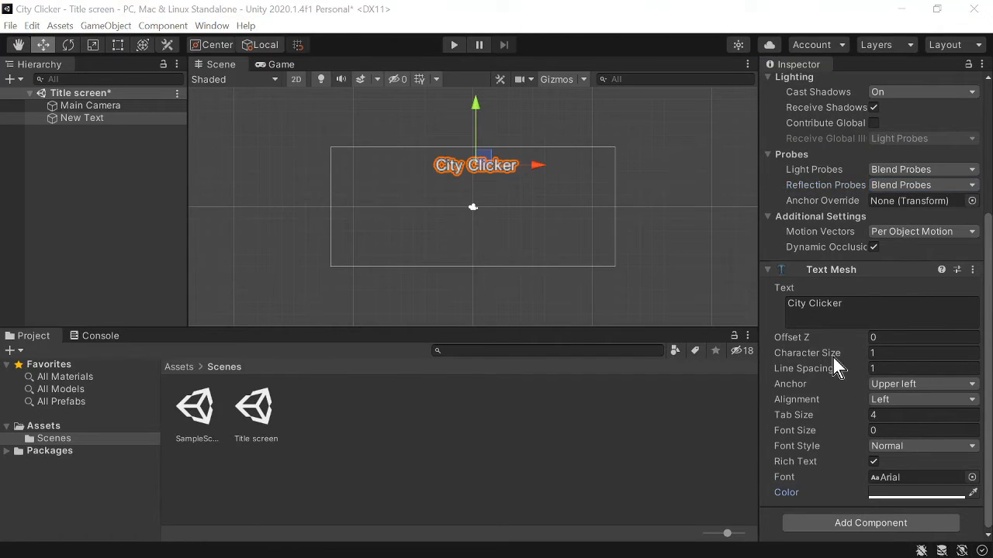
left_click(960, 498)
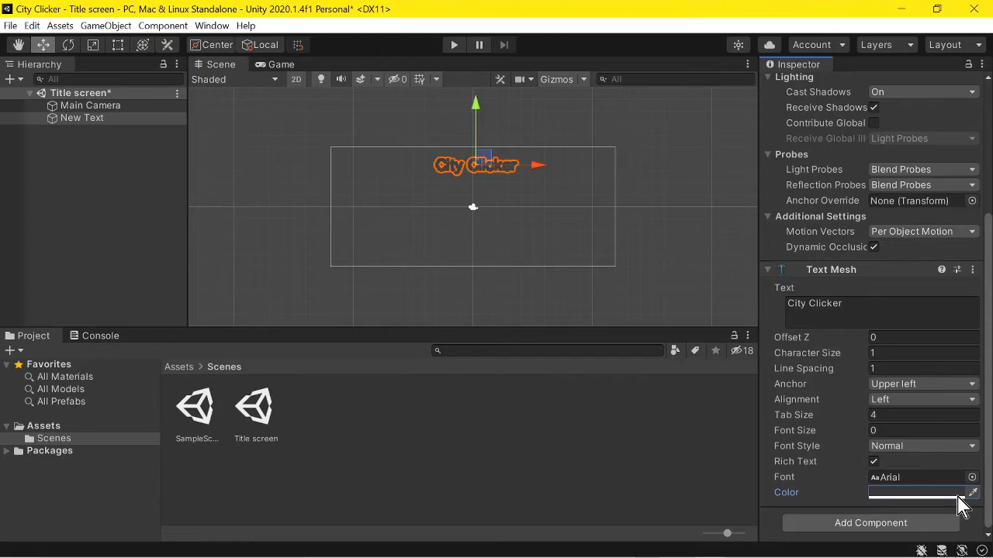
right_click(959, 497)
left_click(973, 493)
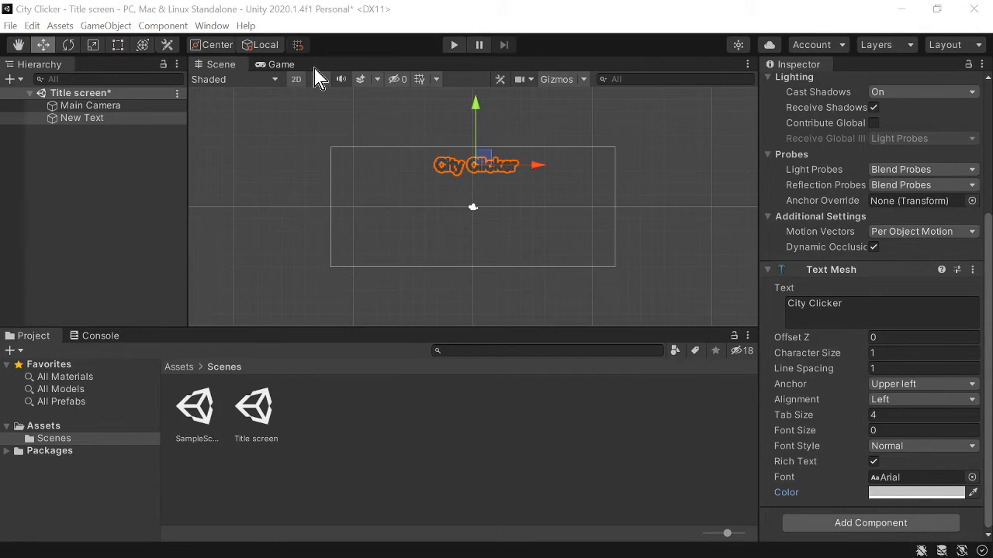
left_click(285, 66)
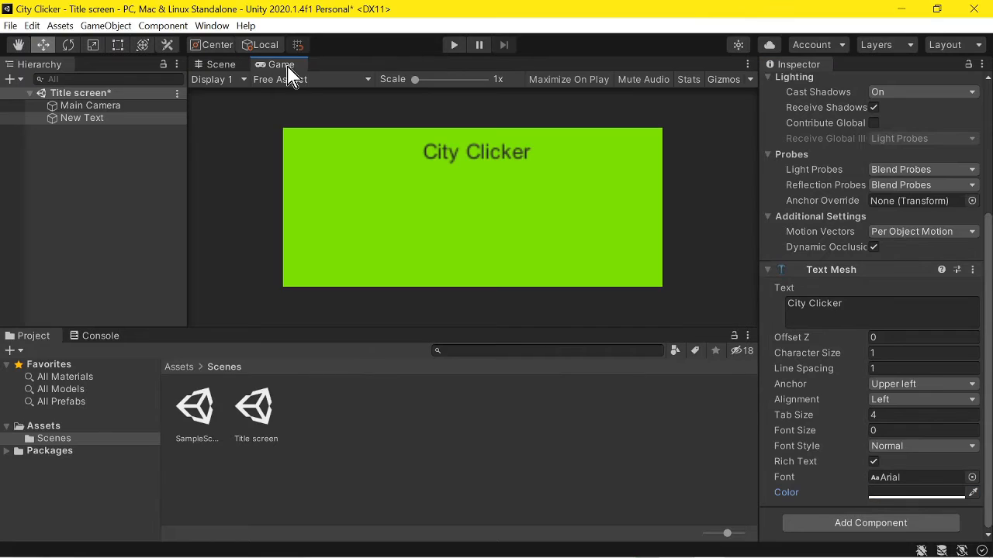
left_click(217, 67)
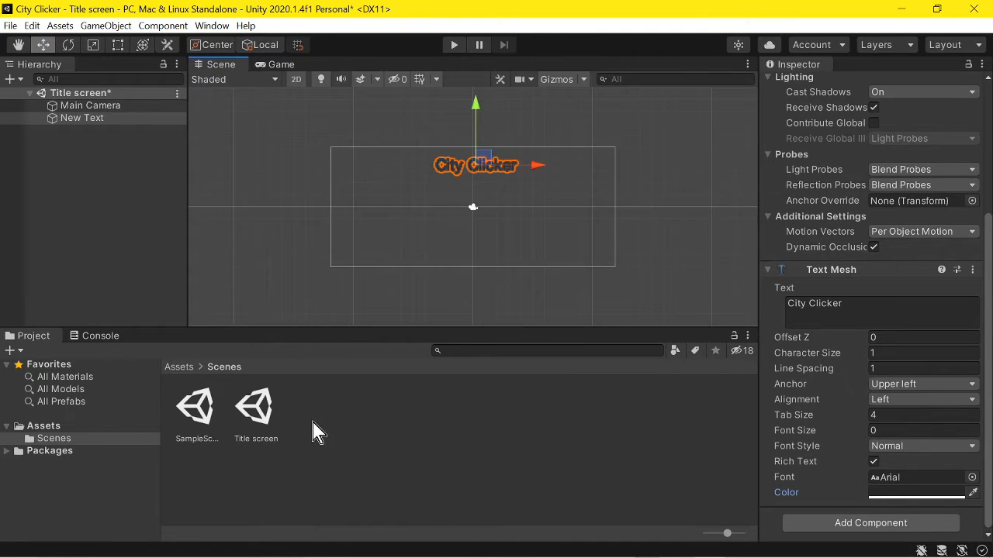
left_click(283, 65)
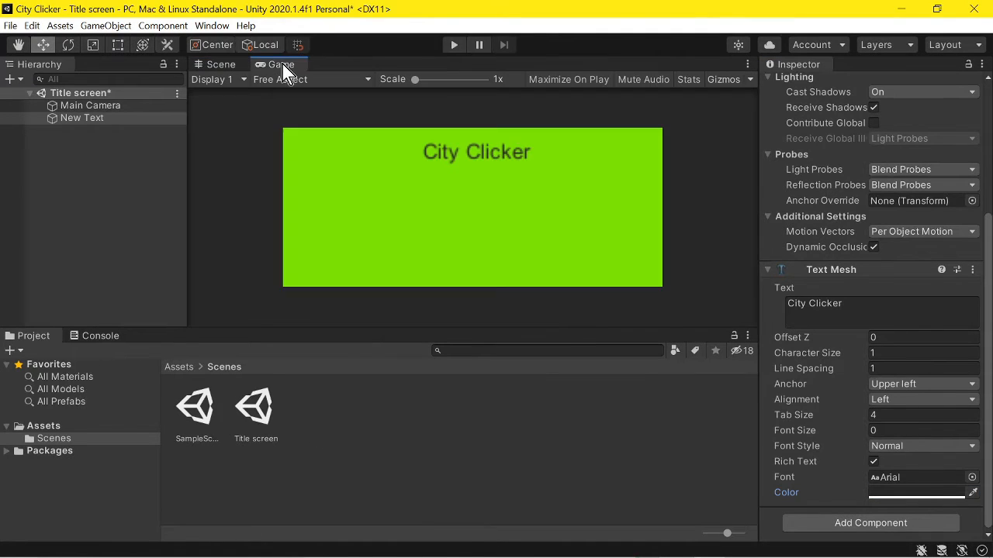
left_click(217, 65)
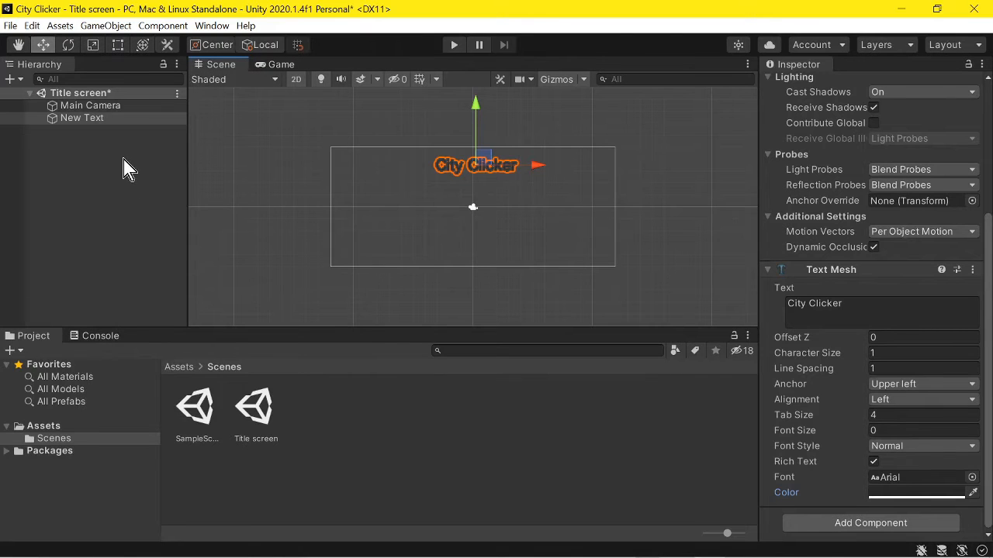
Step: Add an empty game object to the title scene and name it "Star Button"
left_click(16, 80)
left_click(130, 133)
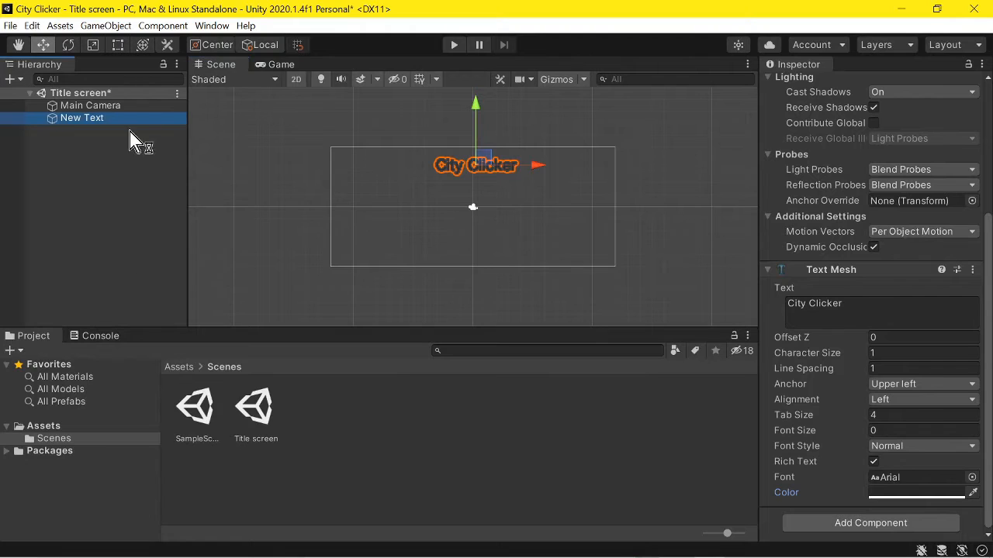
left_click(13, 80)
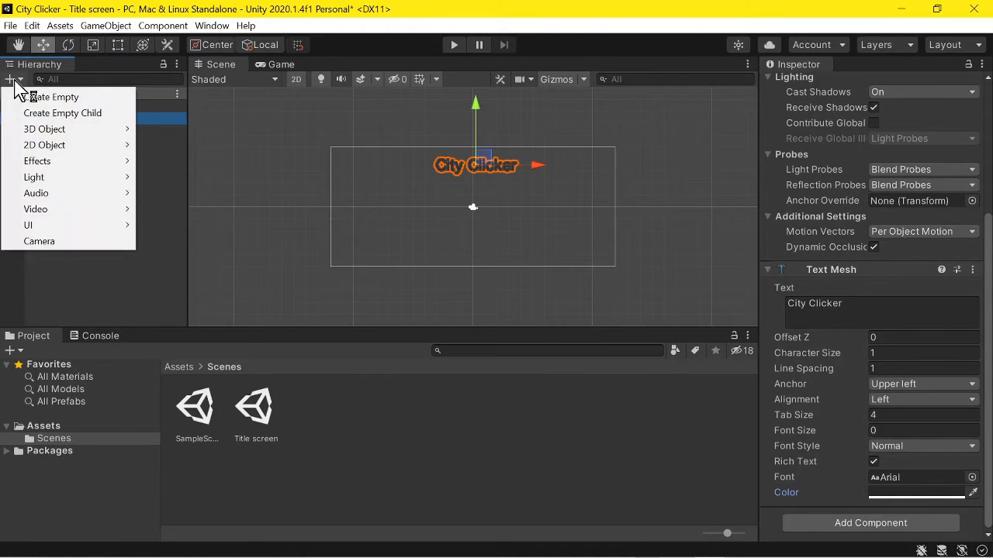
left_click(114, 99)
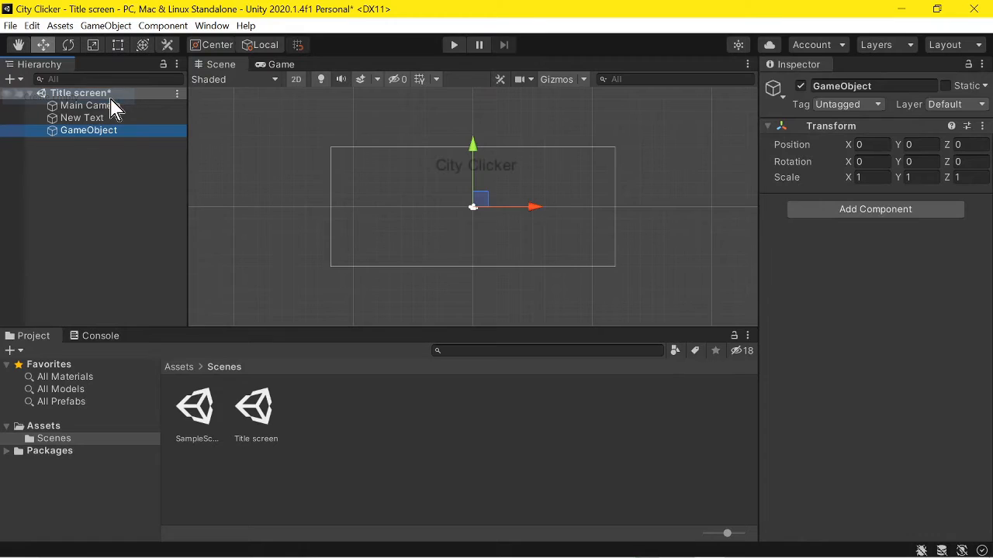
left_click(874, 87)
key("BackSpace")
type("S")
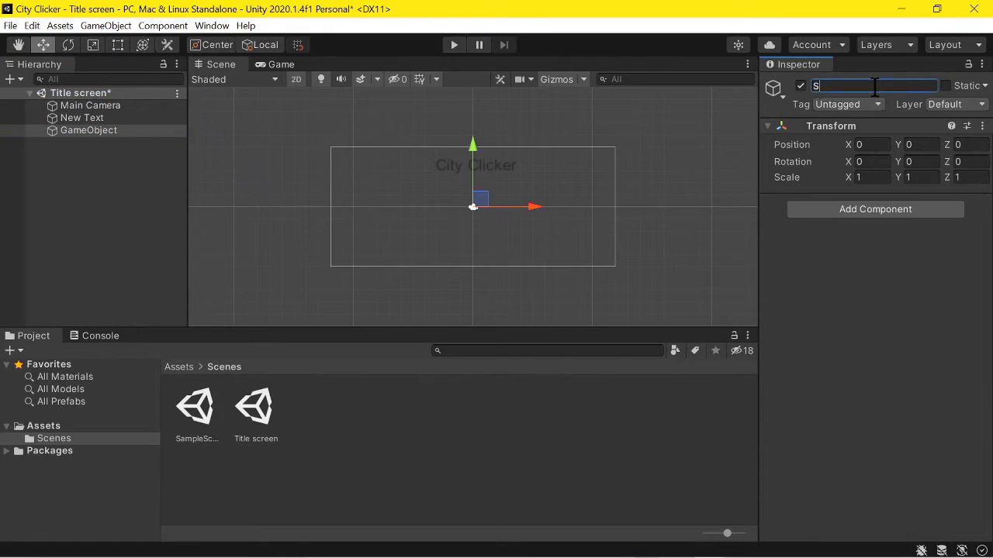
type("tar Button")
left_click(63, 197)
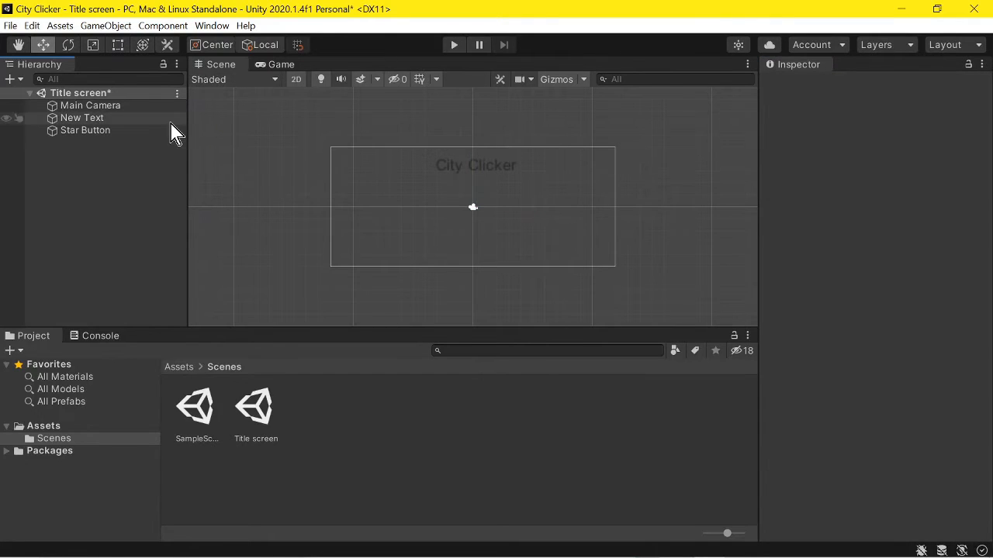
Step: Correct the new empty object's name to "Start Button"
left_click(116, 131)
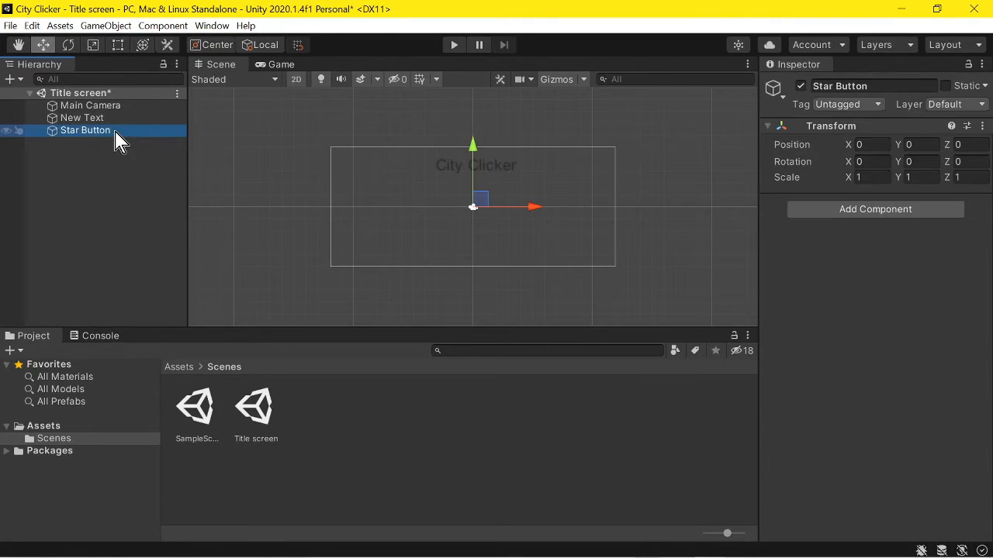
left_click(836, 86)
left_click(834, 86)
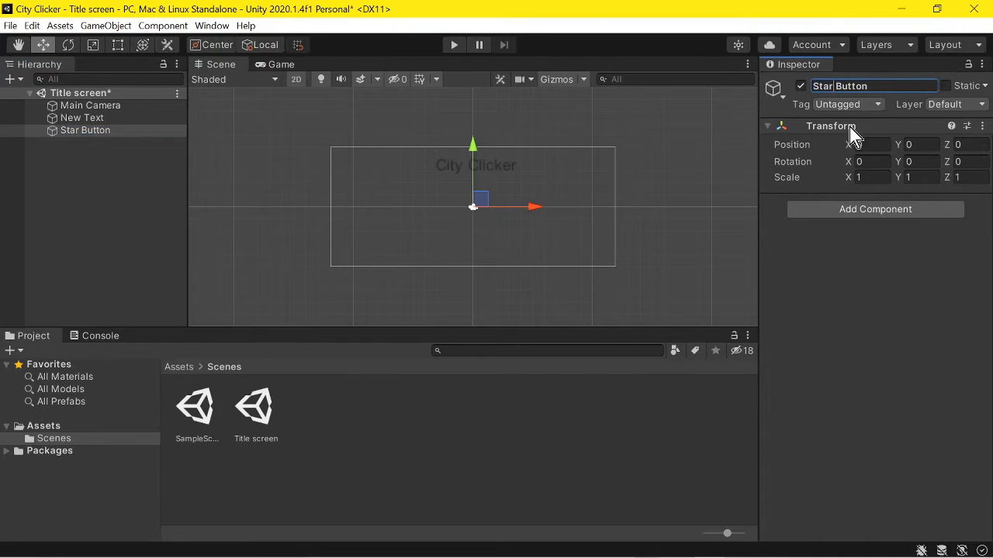
type("t")
left_click(133, 160)
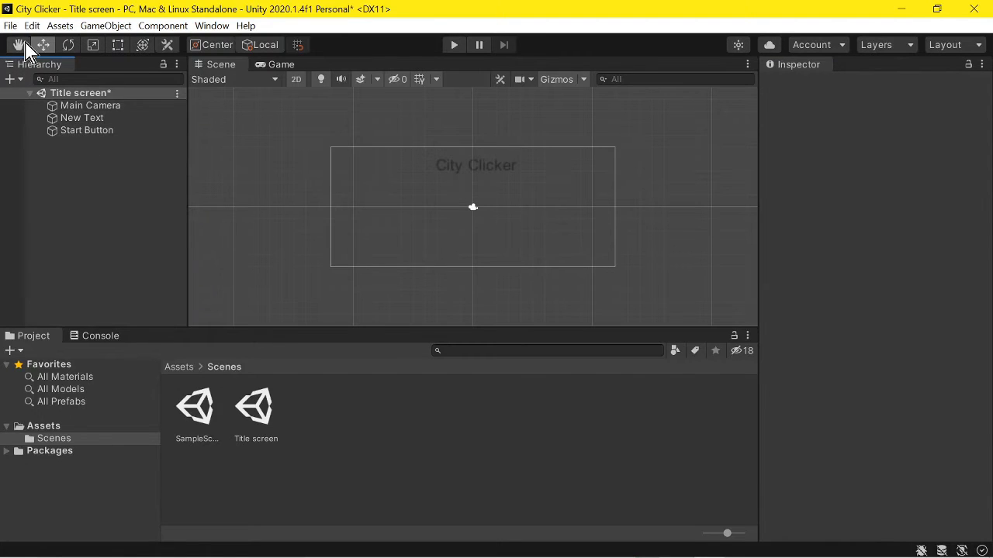
Step: Add a 3D Cube to the scene and make it a child of Start Button
left_click(11, 79)
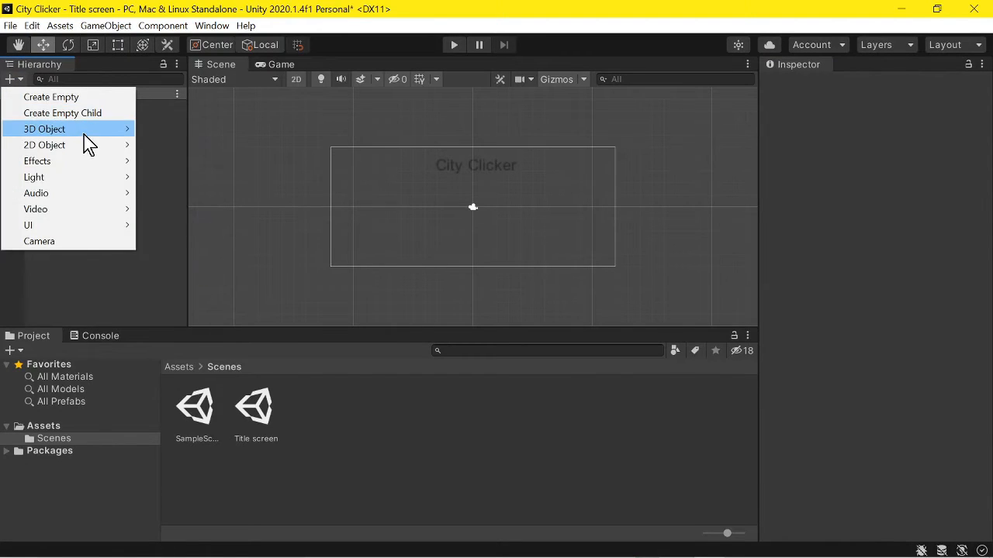
mouse_move(84, 133)
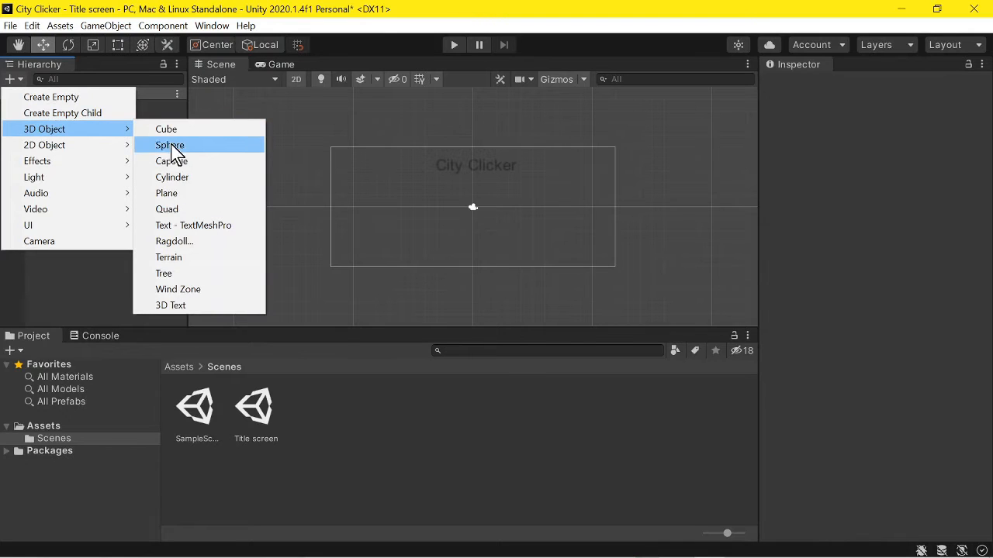
left_click(195, 130)
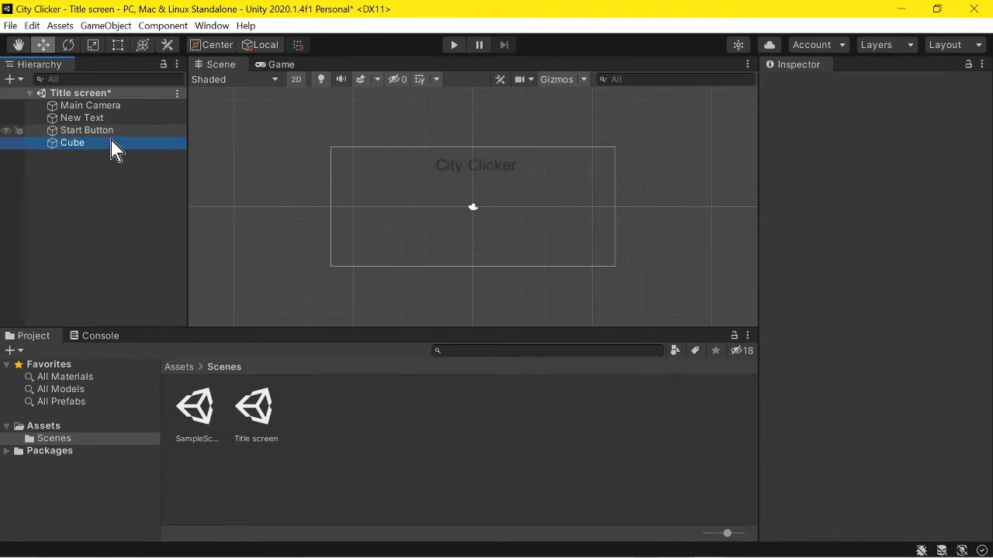
left_click_drag(111, 145, 103, 131)
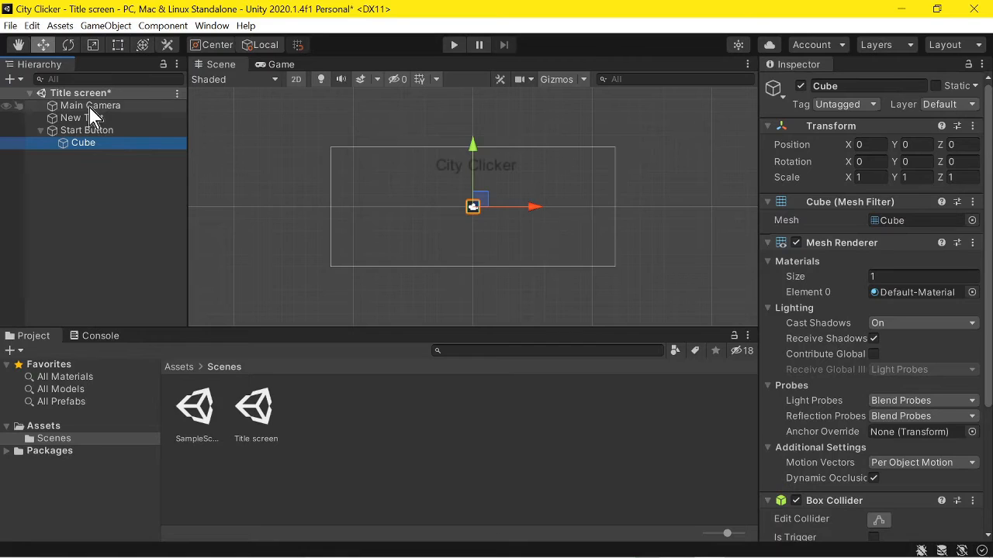
Step: Rename the City Clicker text object as "Title"
left_click(92, 117)
left_click(889, 86)
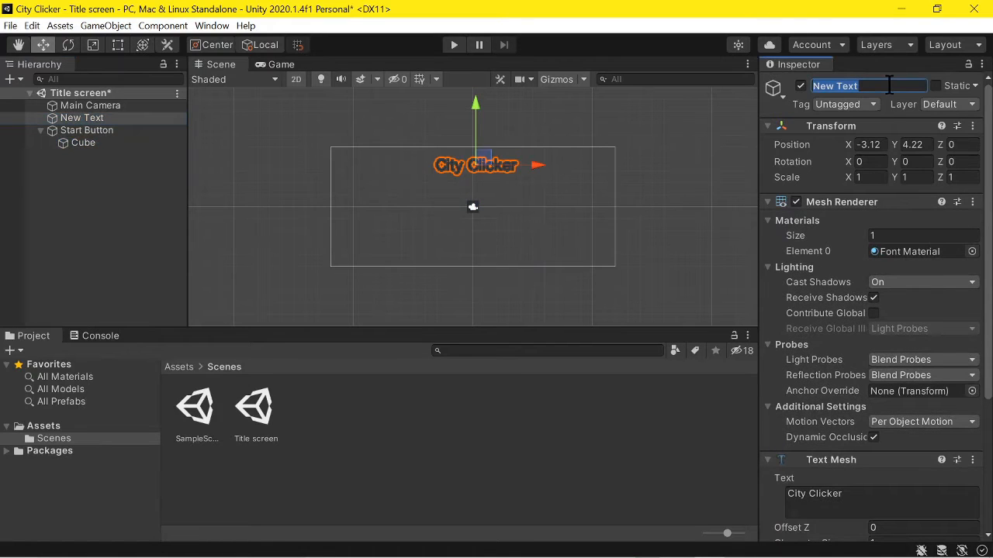
key("BackSpace")
type("Title")
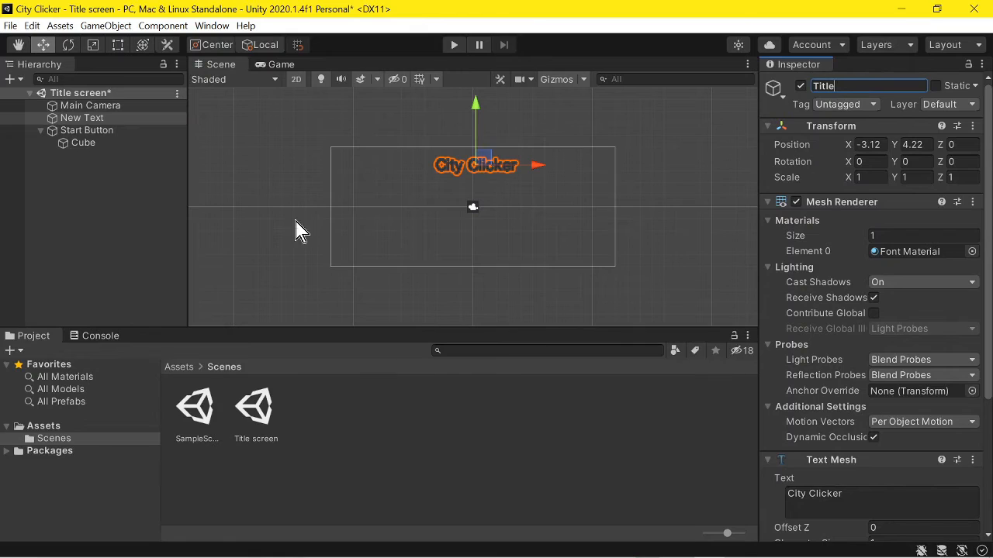
left_click(107, 194)
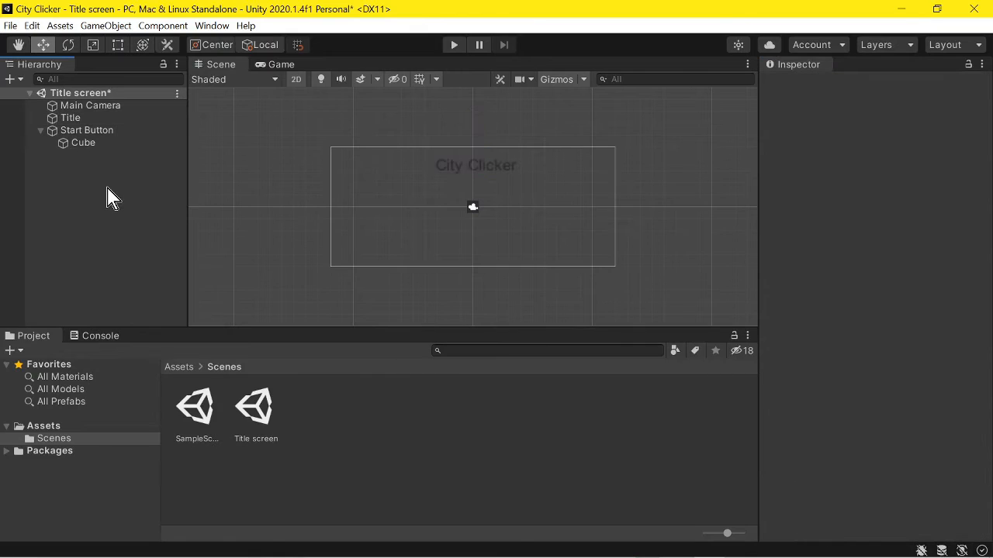
Step: Review the cube's component settings and create a folder named "Materials" in the project's Assets folder
left_click(83, 145)
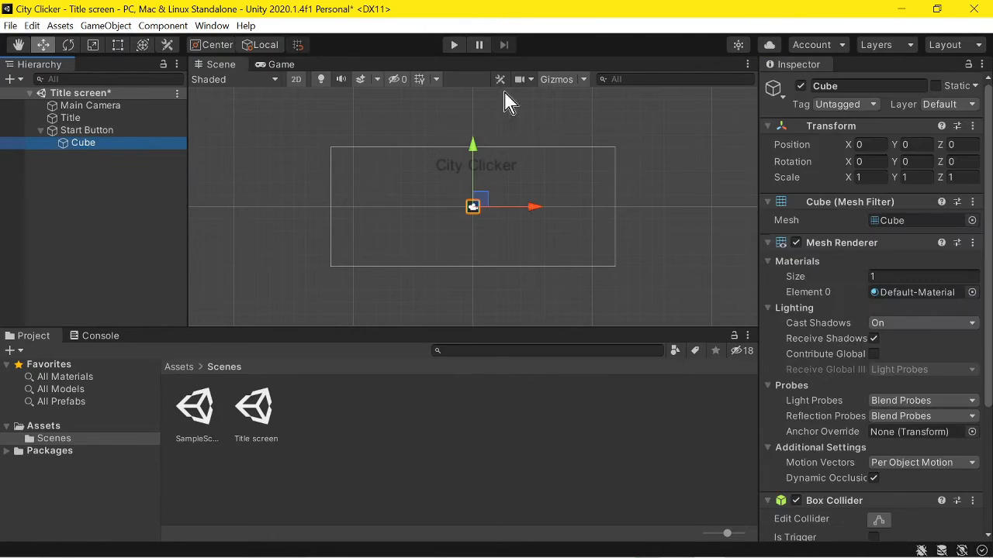
scroll(807, 463, "down", 5)
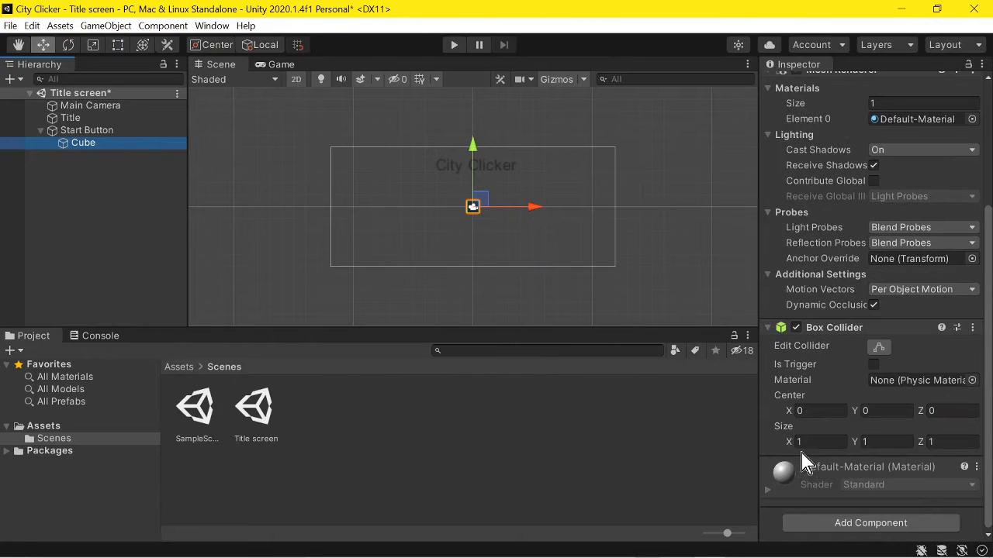
left_click(65, 378)
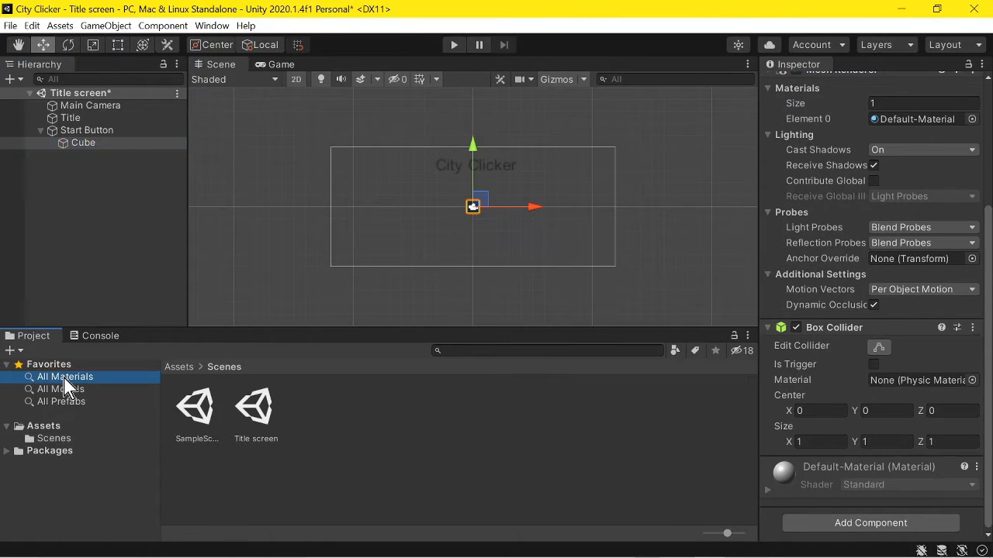
left_click(46, 428)
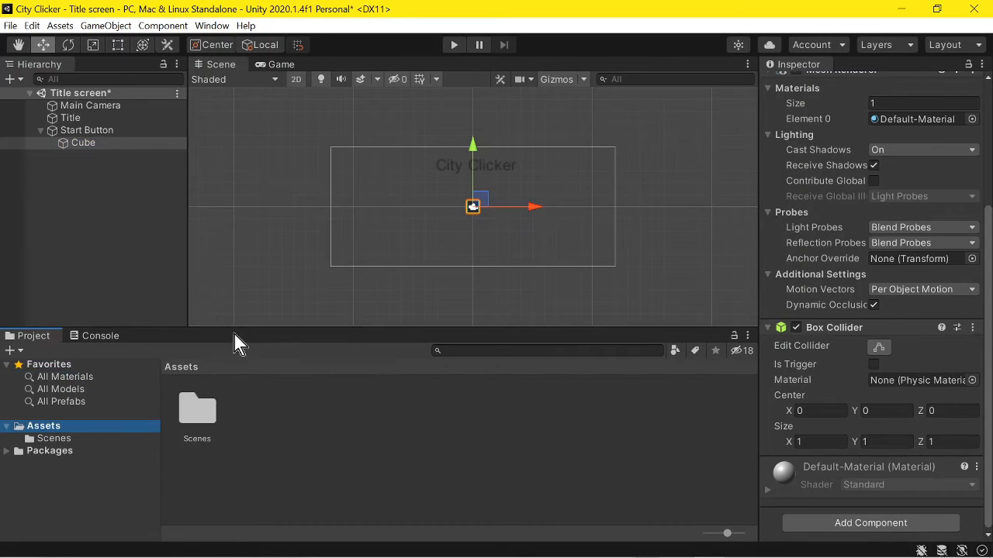
left_click(12, 350)
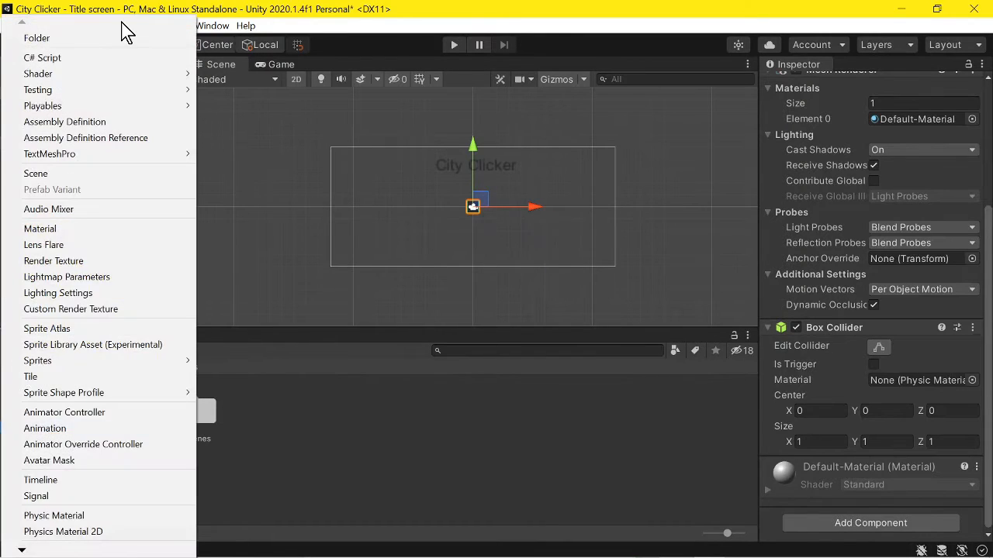
left_click(67, 40)
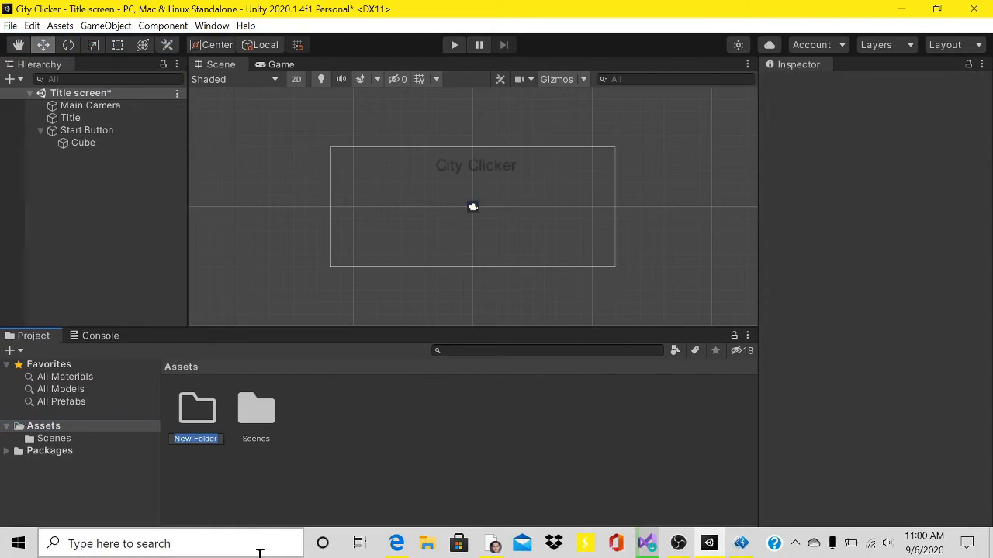
key("BackSpace")
type("Materials")
key("Return")
Step: Create a new material named "Button1" inside the Materials folder
double_click(189, 409)
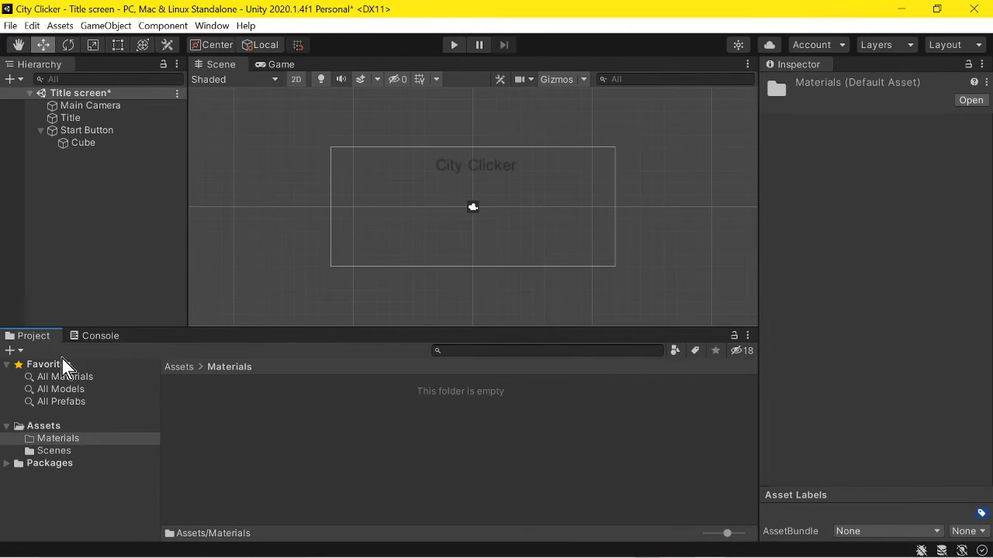
left_click(17, 352)
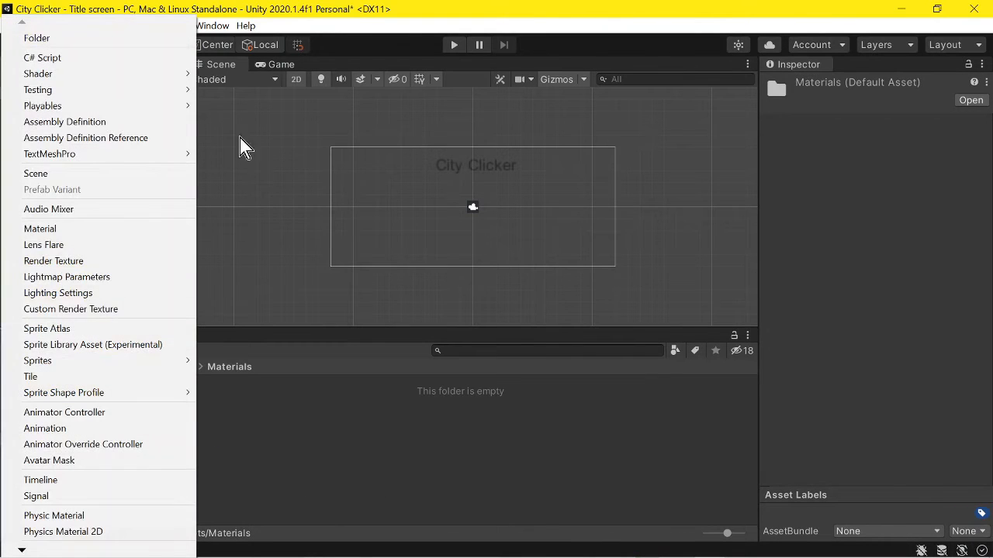
left_click(31, 230)
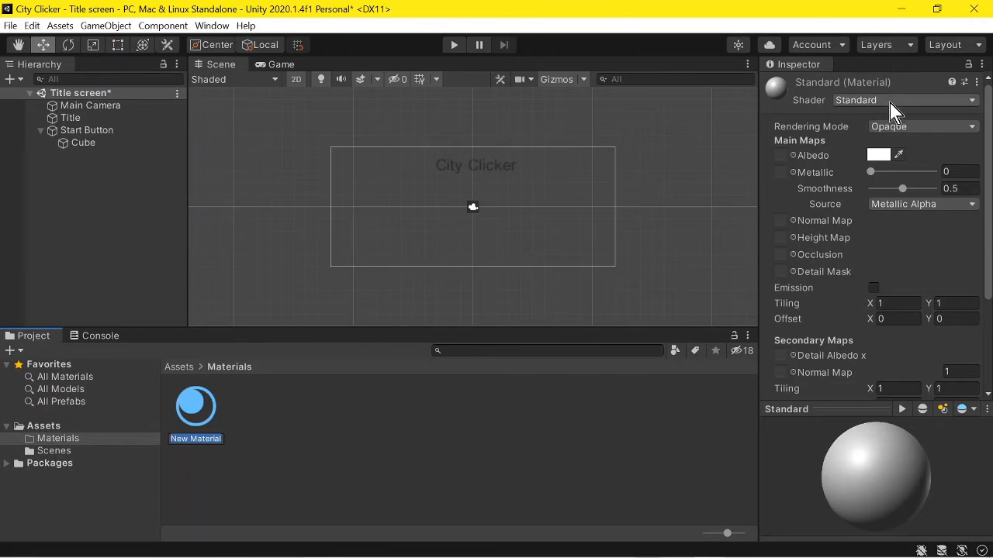
key("BackSpace")
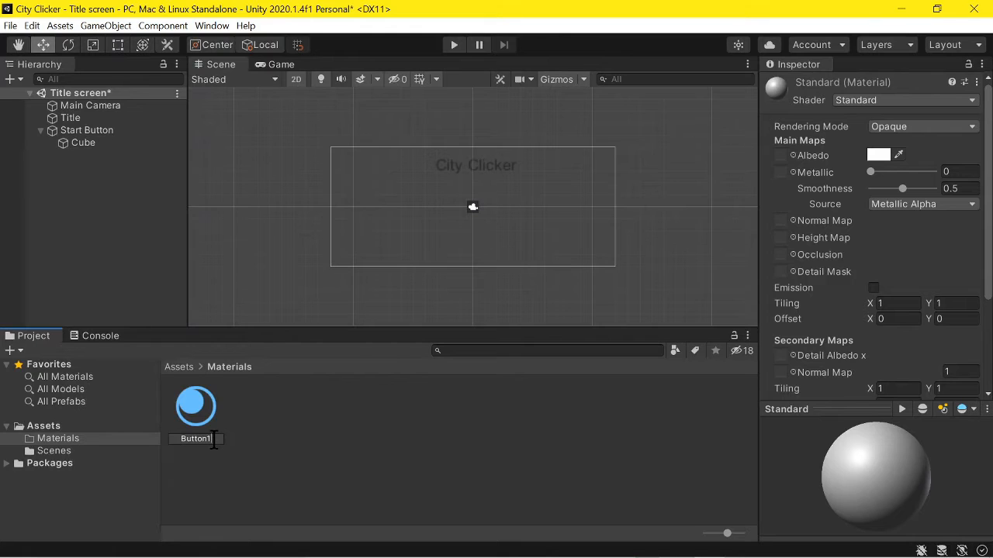
type("Button1")
key("Return")
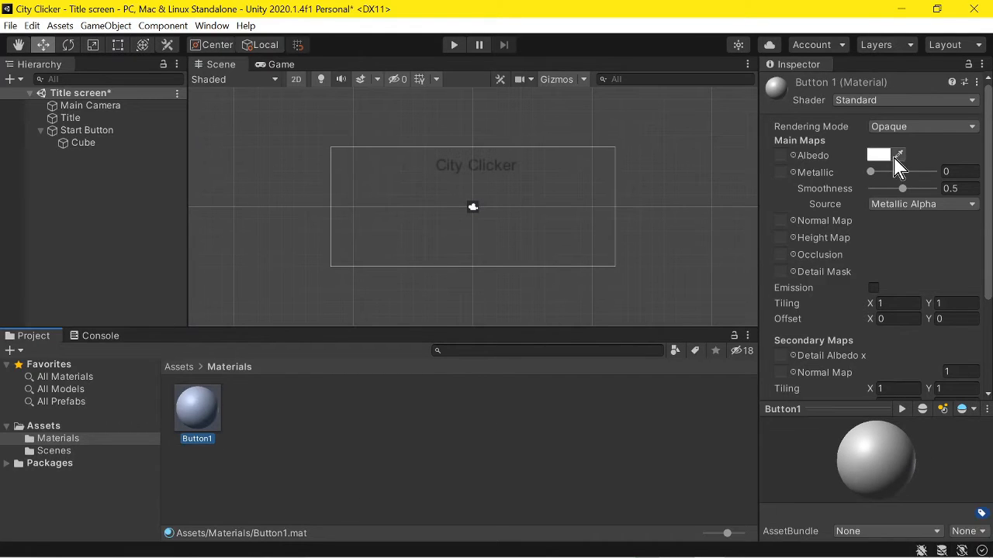
Step: Set the Button1 material's albedo color to a strong blue, about hex 0A07F3
left_click(889, 155)
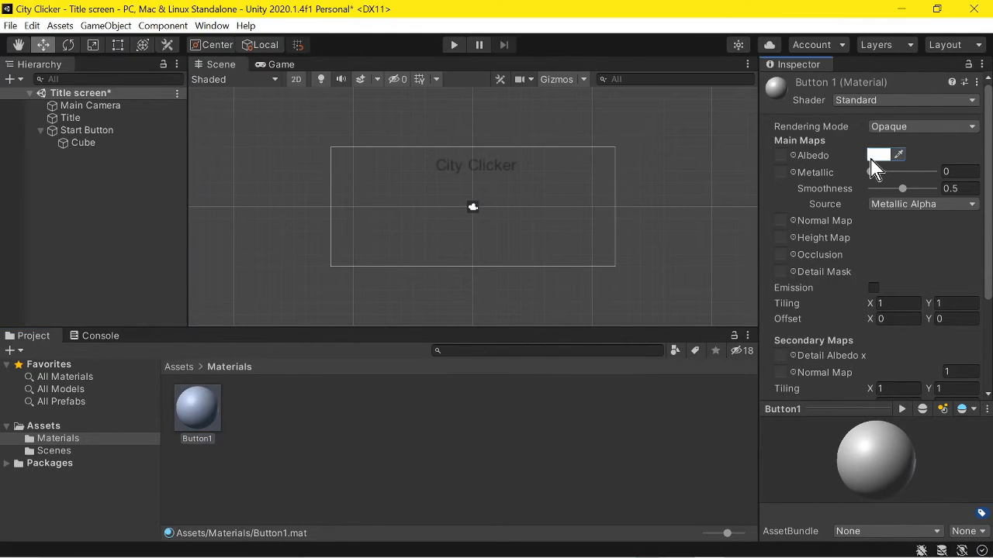
left_click(860, 346)
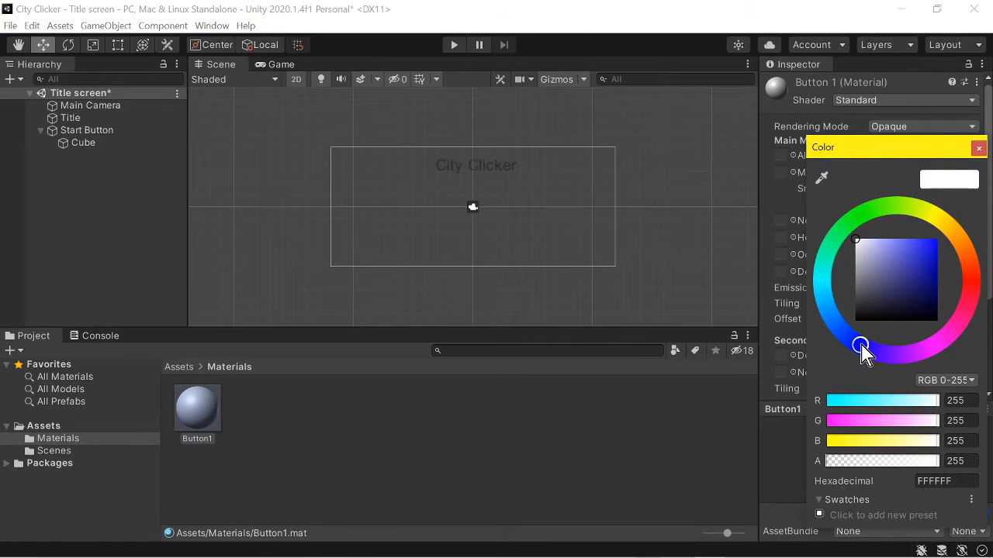
left_click(934, 244)
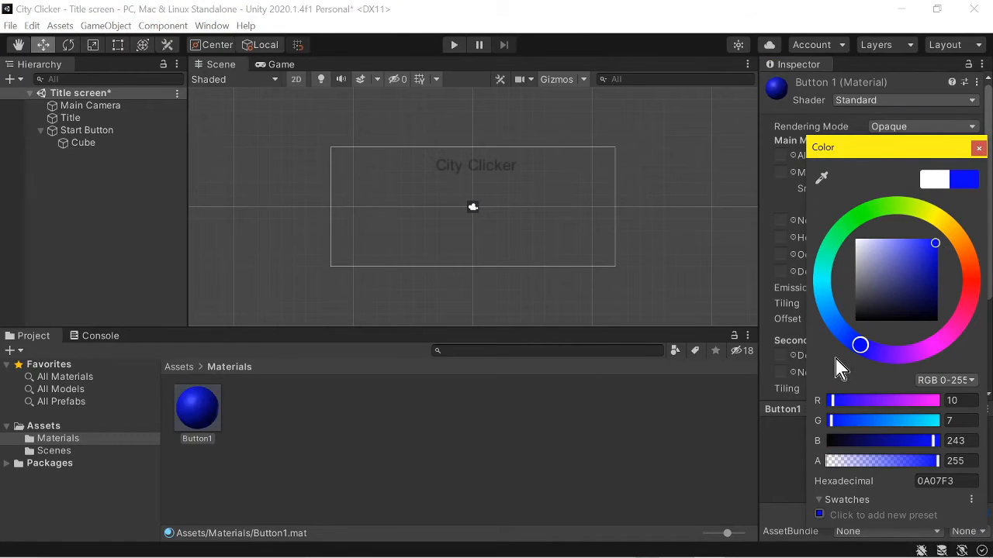
left_click(649, 461)
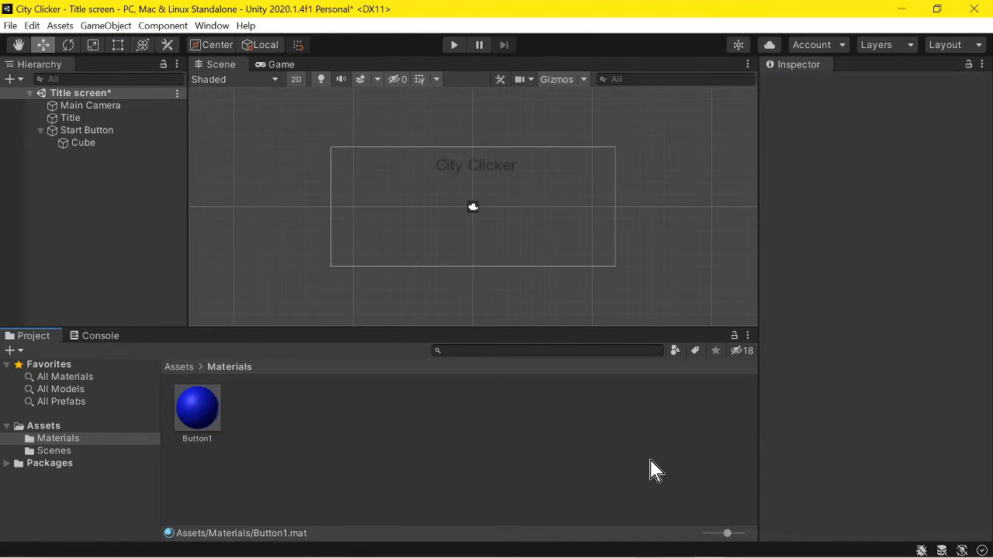
Step: Assign the Button1 material to Element 0 of the Cube's Mesh Renderer
left_click(77, 144)
scroll(882, 434, "down", 5)
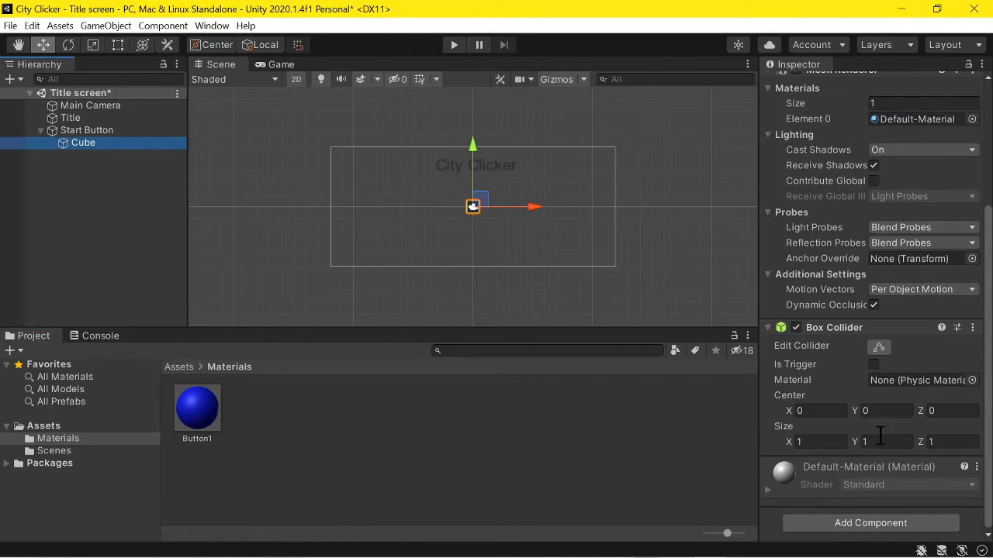
scroll(900, 334, "up", 4)
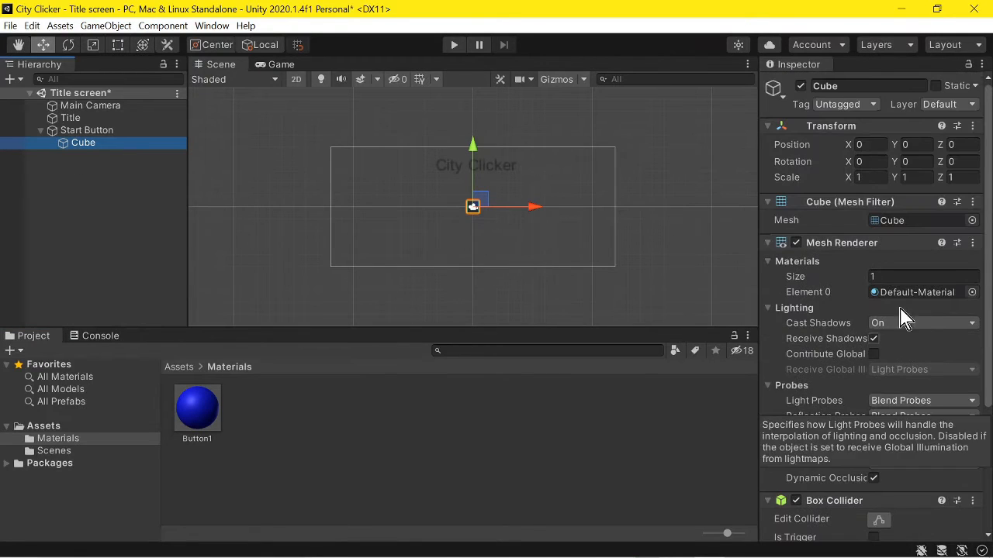
left_click(971, 292)
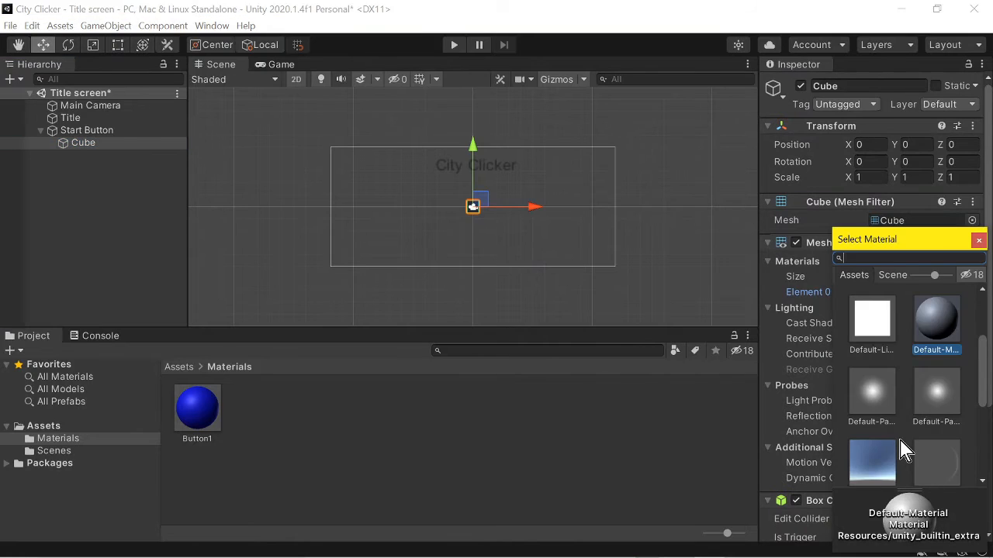
scroll(899, 449, "down", 4)
scroll(961, 444, "up", 8)
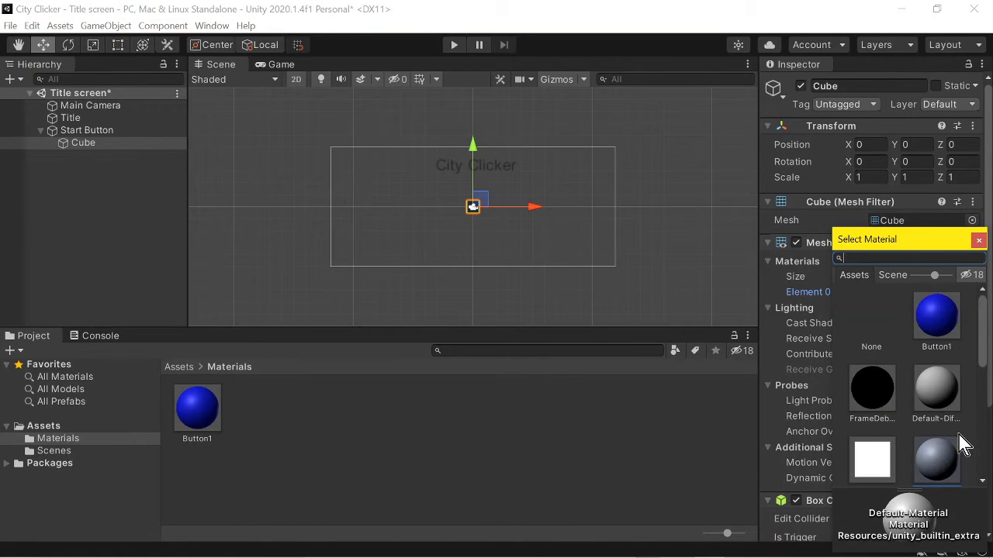
left_click(935, 342)
double_click(936, 342)
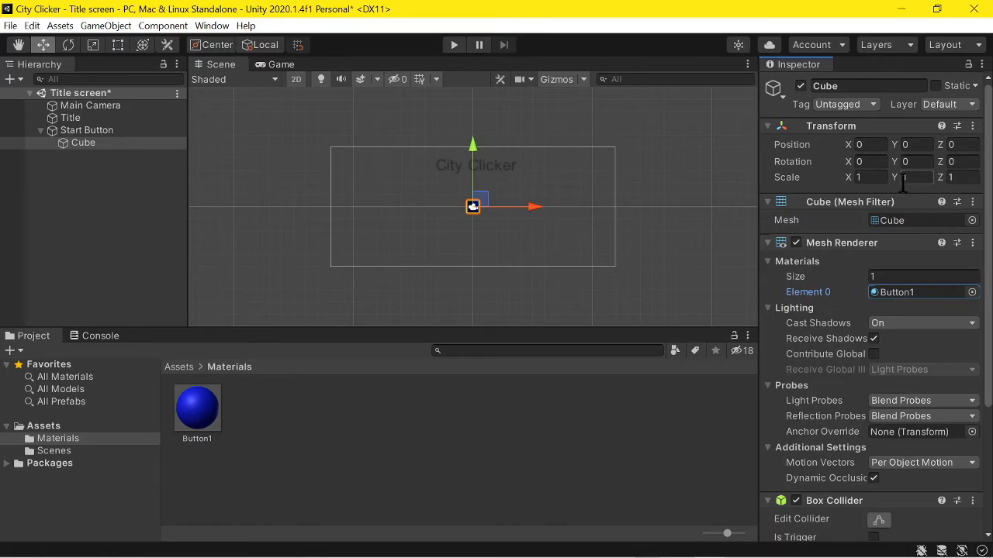
Step: Set the Cube's scale to 6 on X and 2 on Y
left_click(878, 180)
type("3")
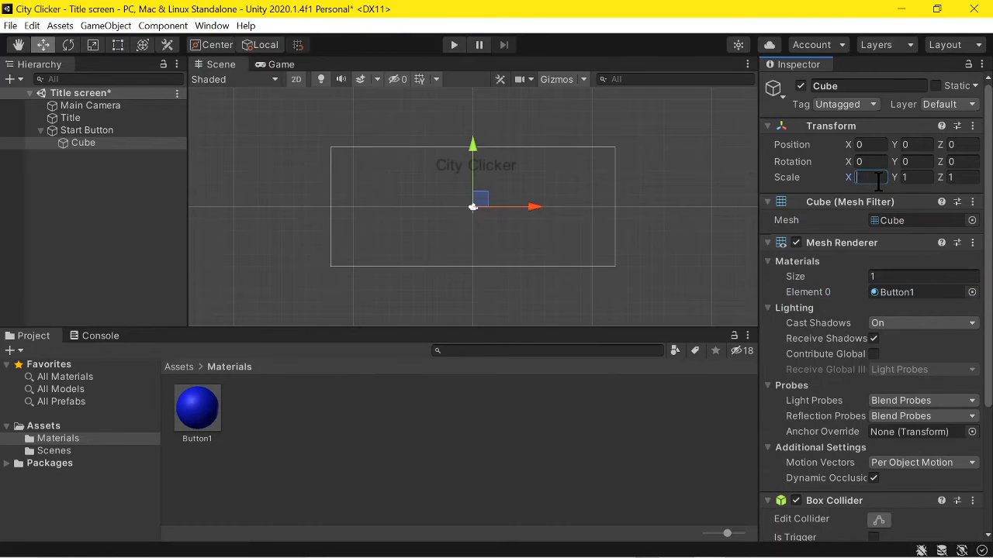
key("BackSpace")
type("6")
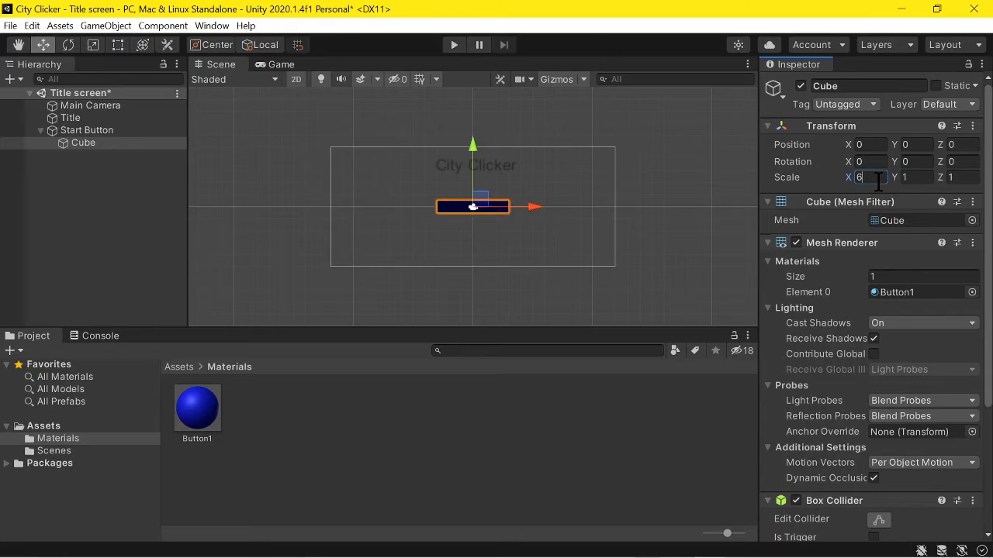
left_click(918, 178)
type("3")
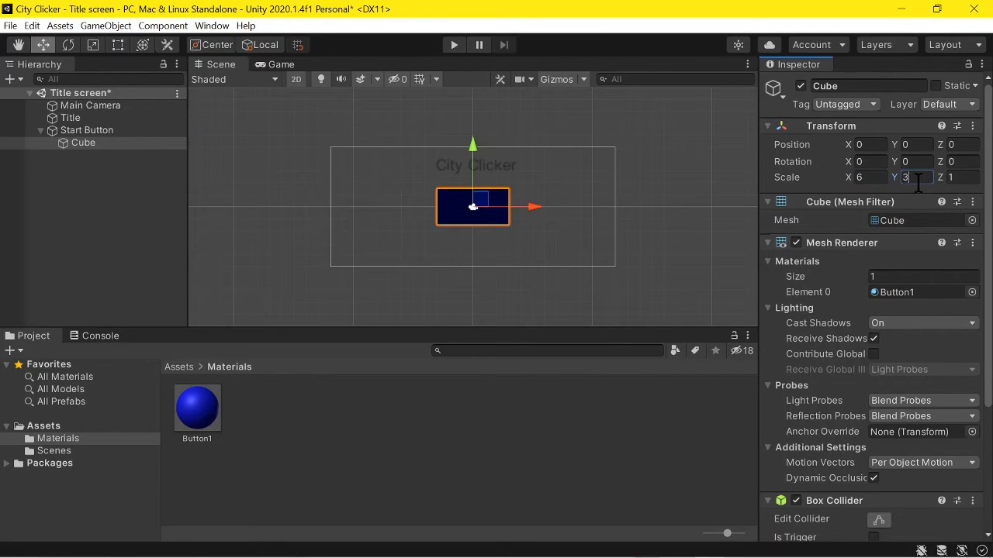
key("BackSpace")
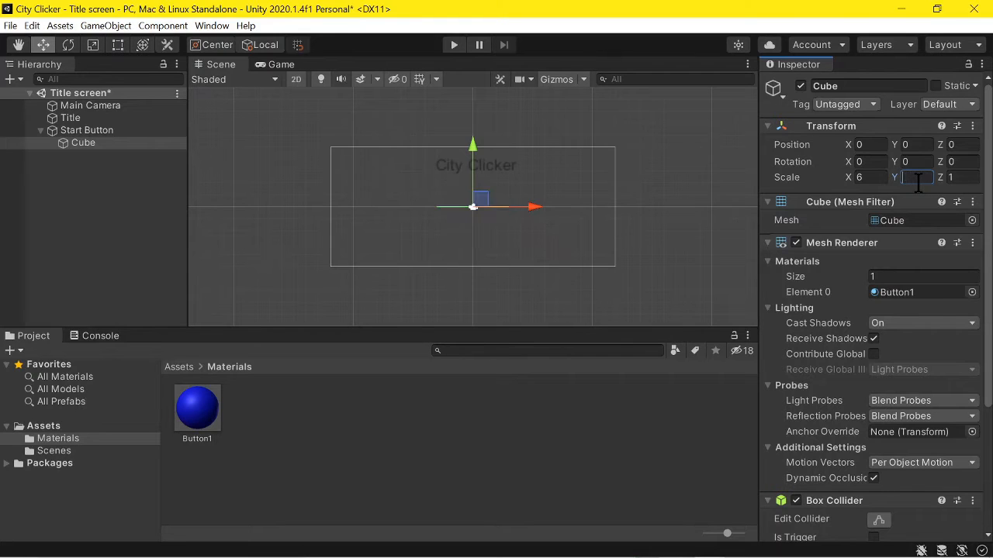
type("2")
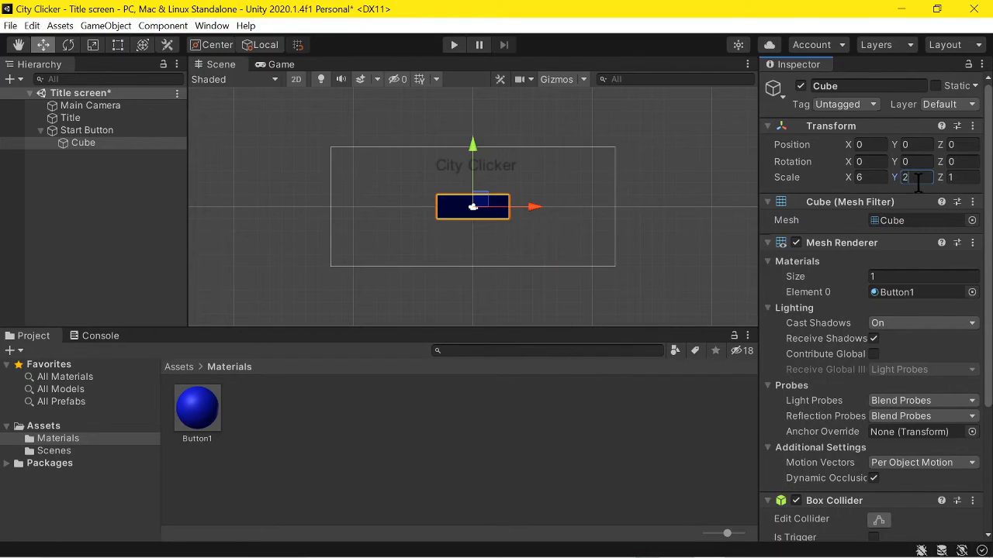
Step: Set the Cube's X scale to 4 and raise it to about Y 1.3, just below the title
left_click(873, 177)
key("BackSpace")
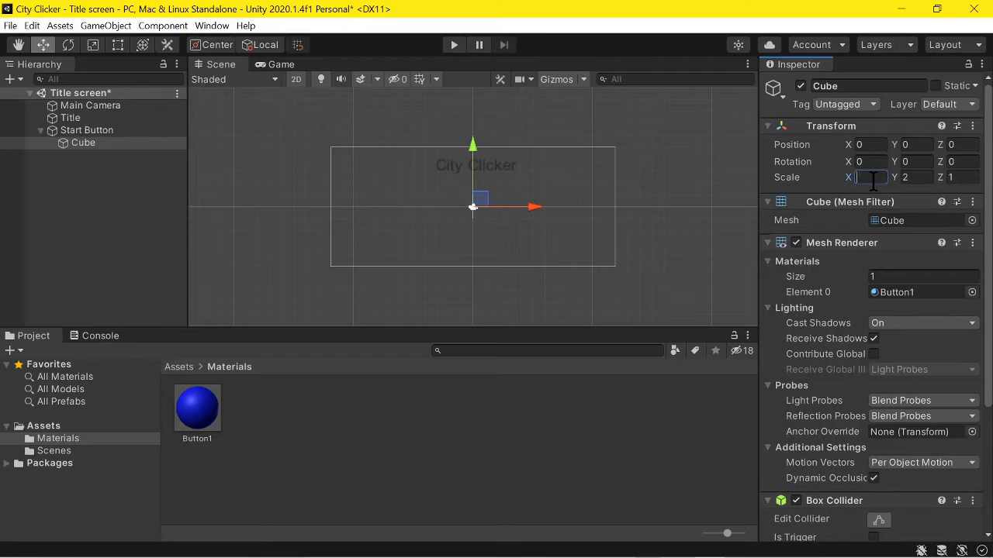
type("2")
key("BackSpace")
type("3")
key("BackSpace")
type("4")
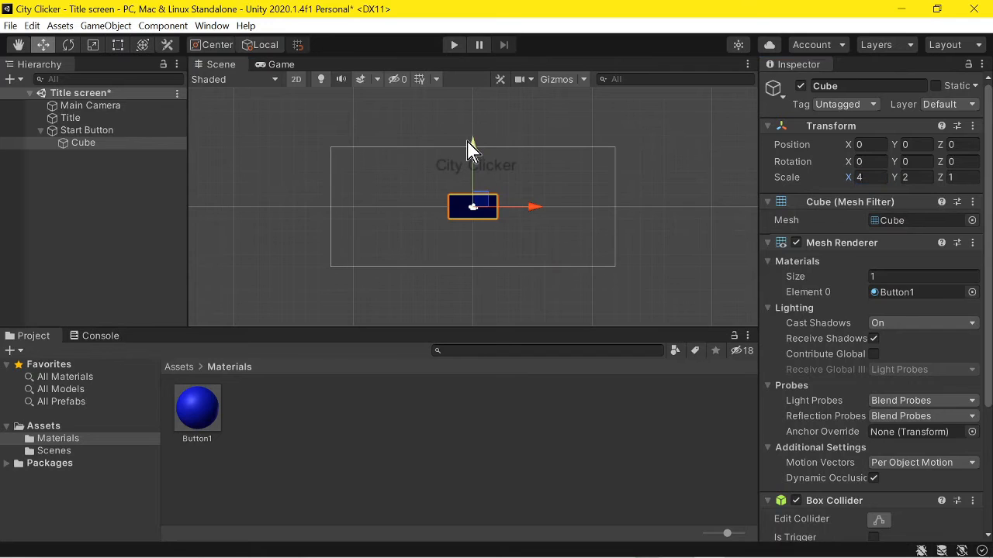
left_click_drag(463, 141, 469, 126)
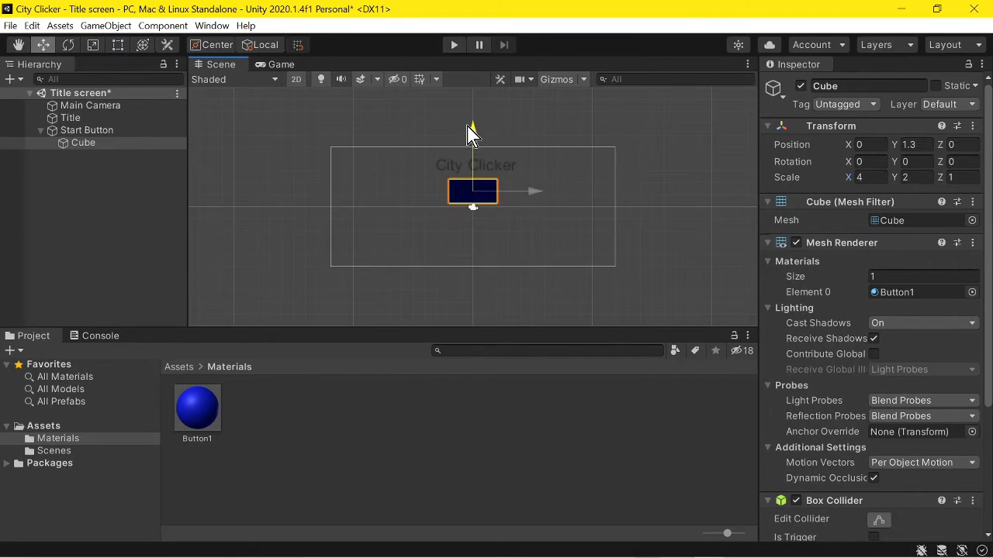
Step: Add a 3D Text object named "Start" as a child of Start Button
left_click(15, 80)
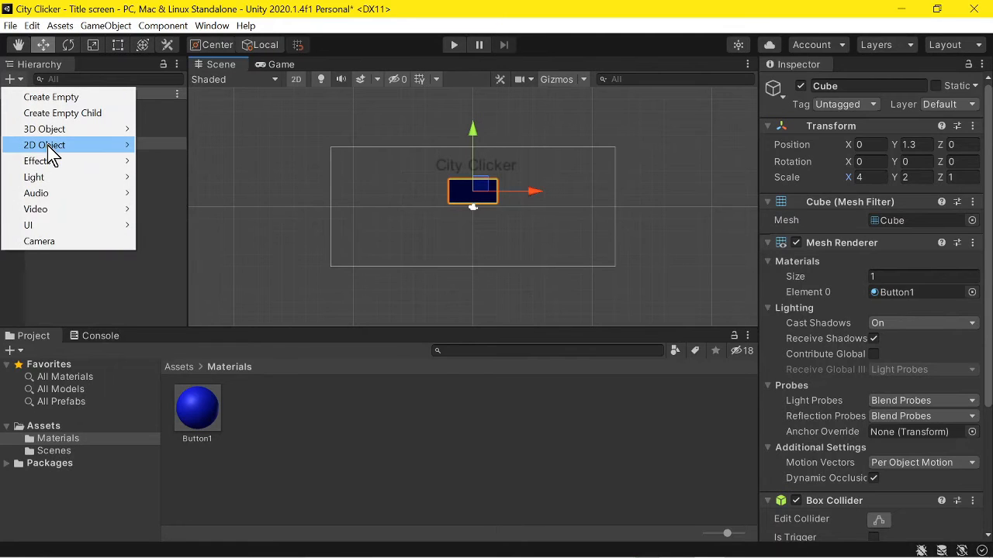
mouse_move(42, 132)
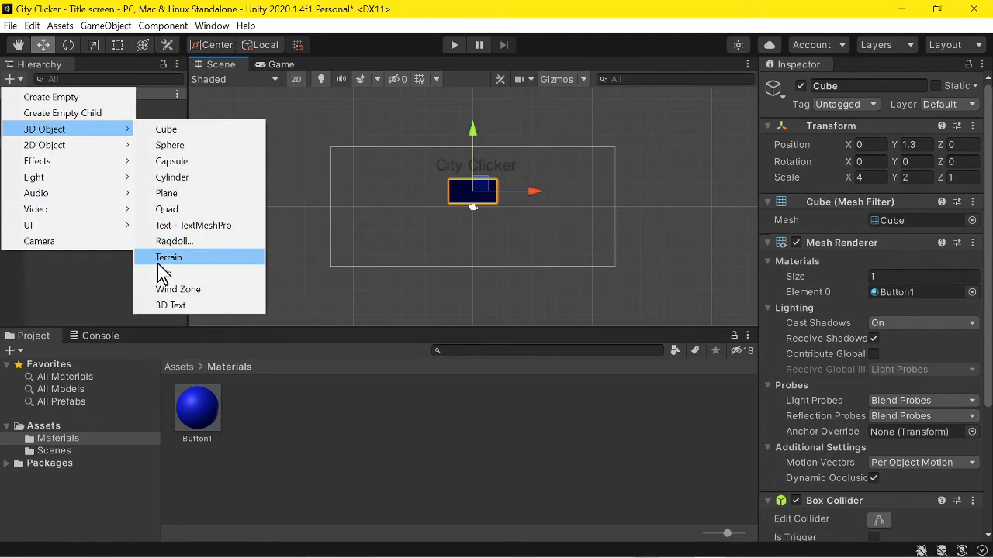
left_click(174, 308)
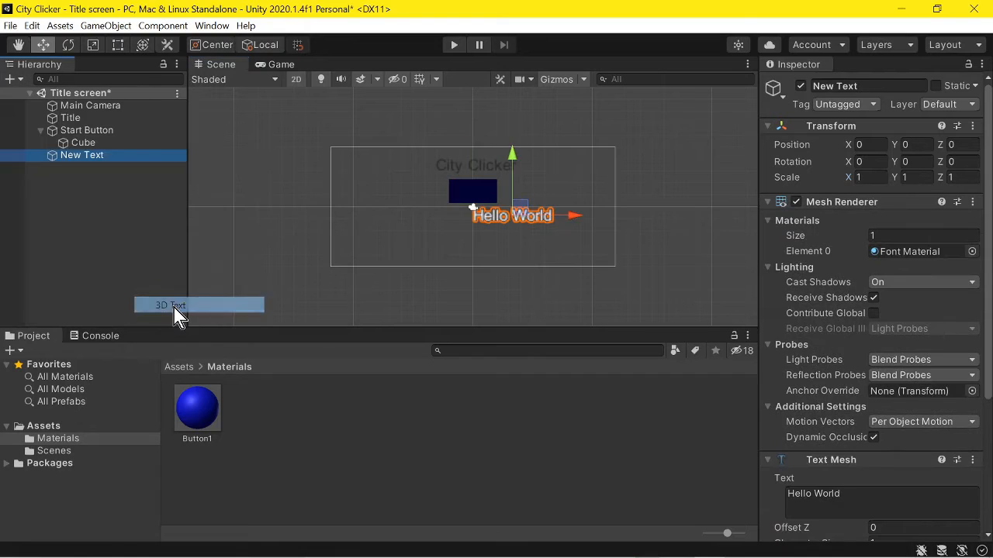
left_click_drag(113, 154, 87, 137)
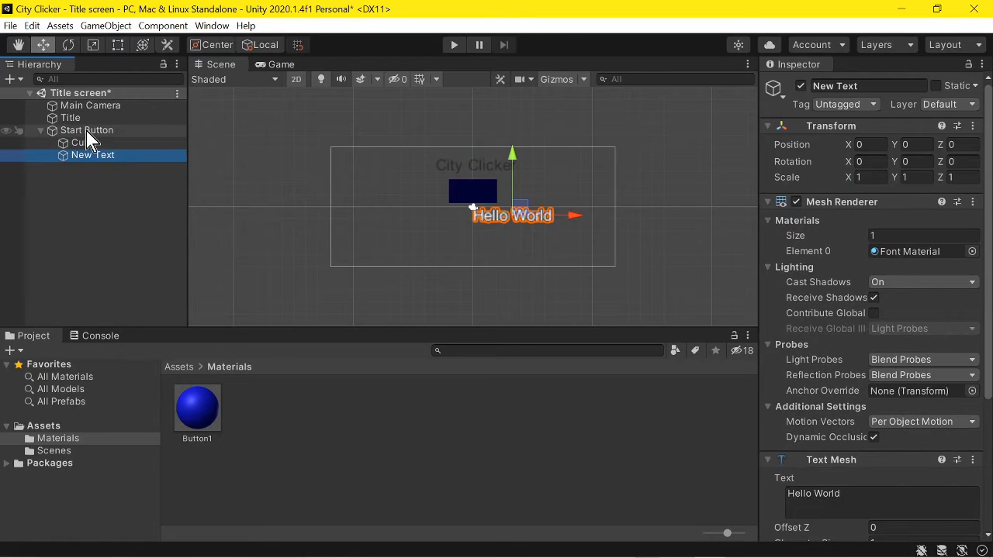
left_click(873, 85)
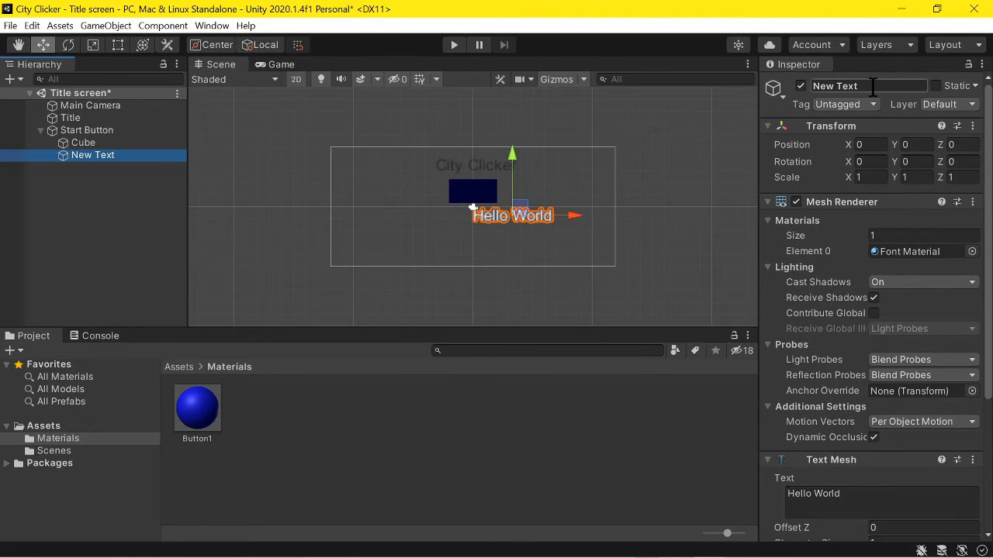
key("BackSpace")
type("Start")
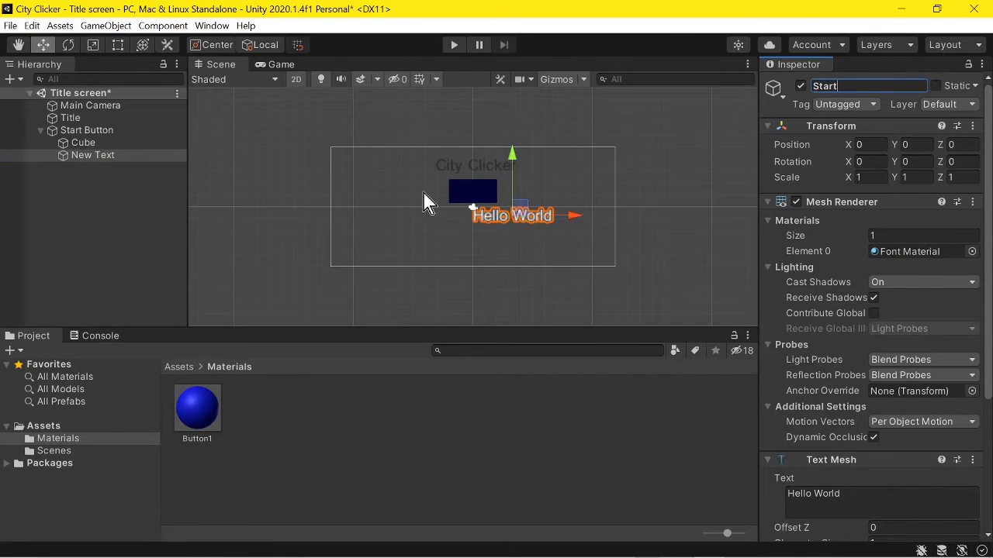
Step: Change the Start object's displayed text to "Start" and position it centered over the blue cube
left_click_drag(515, 158, 515, 134)
left_click_drag(572, 195, 514, 195)
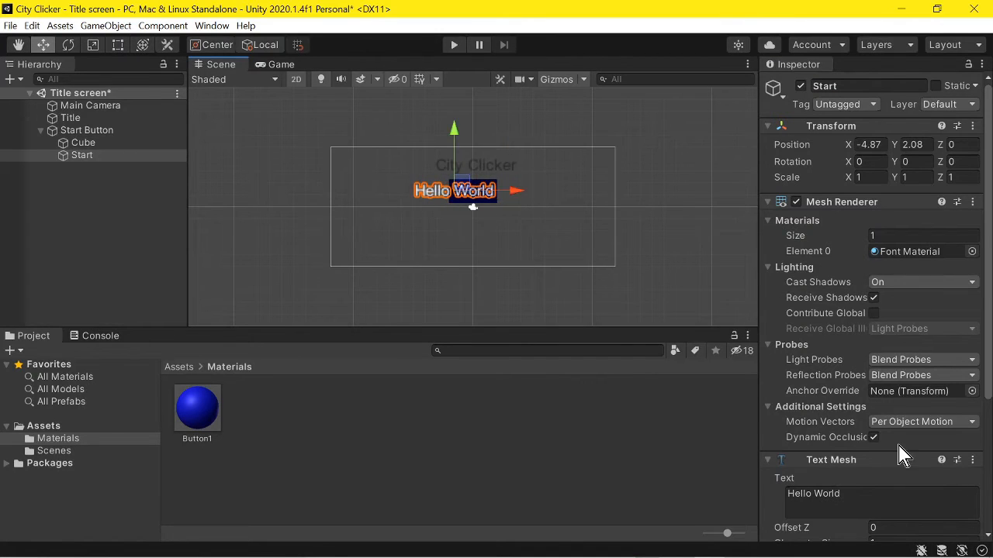
scroll(902, 443, "down", 5)
left_click(868, 301)
key("BackSpace")
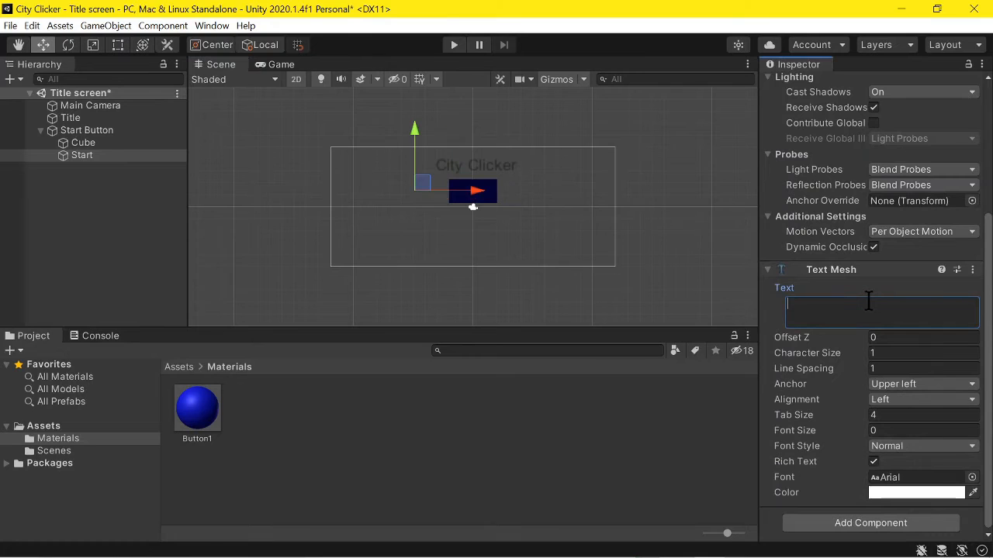
type("Sta")
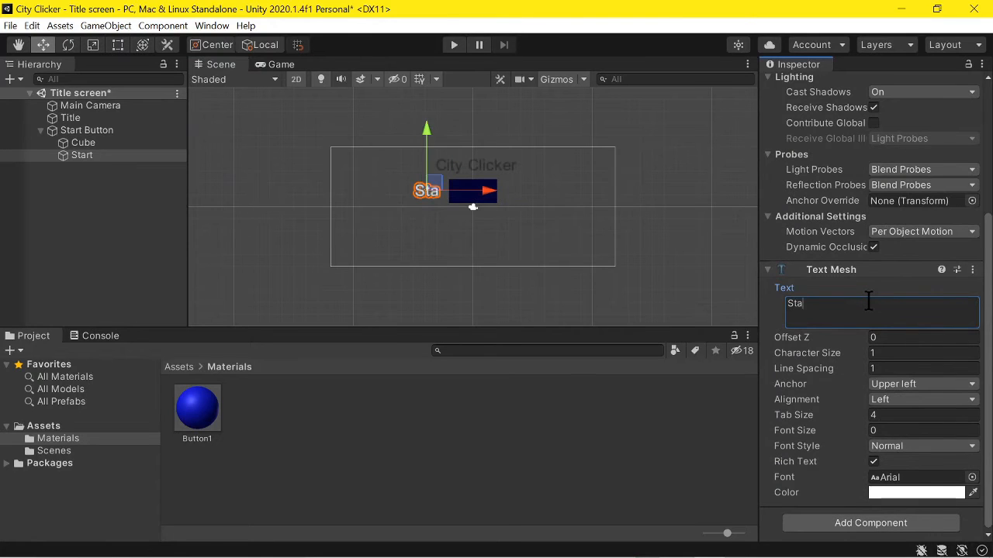
type("rt")
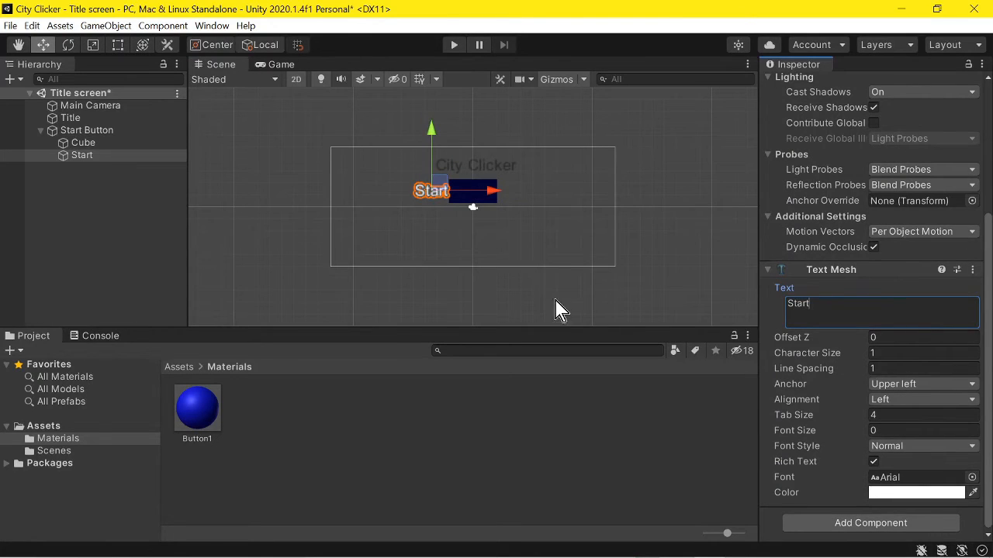
left_click_drag(497, 194, 535, 191)
Step: Check how the title and start button look in the Game view
left_click(276, 65)
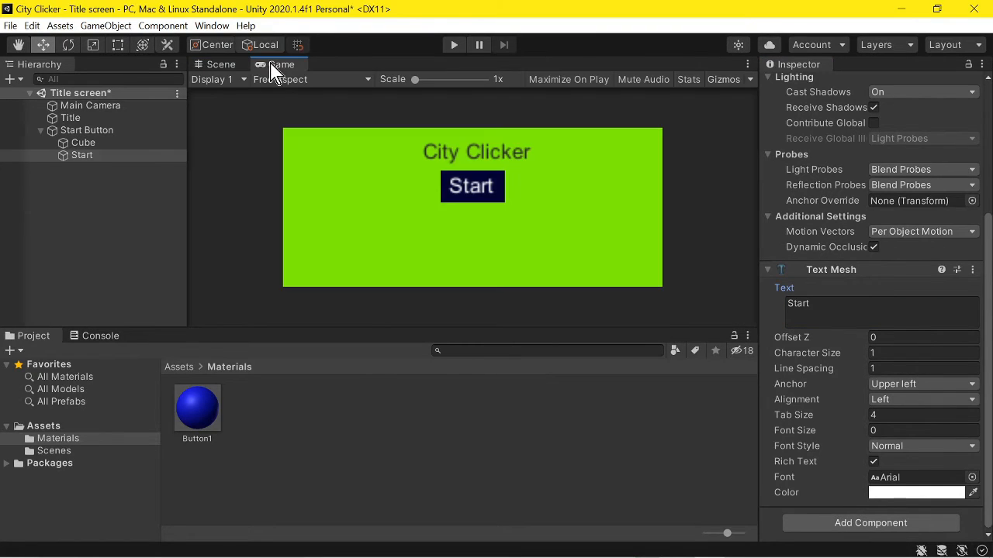
left_click(214, 65)
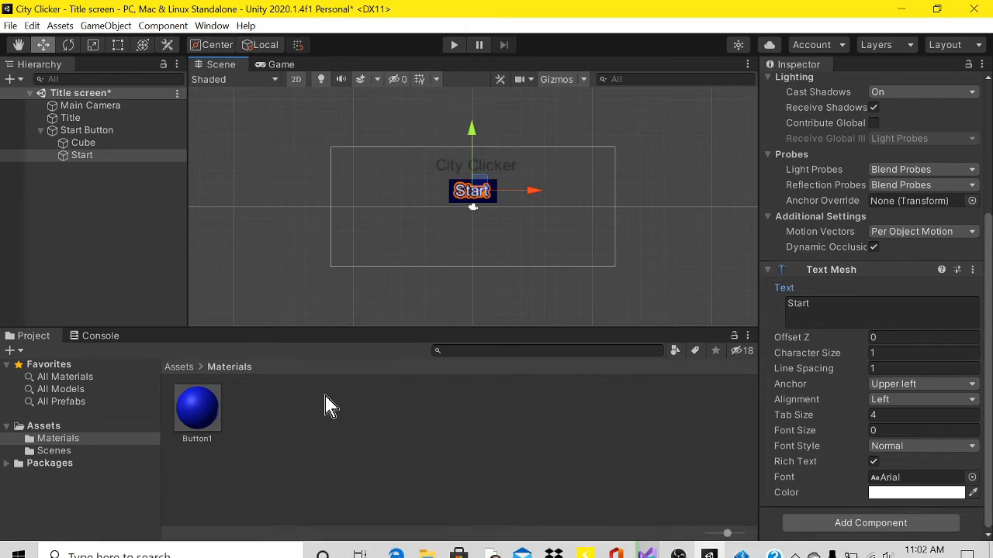
left_click(282, 65)
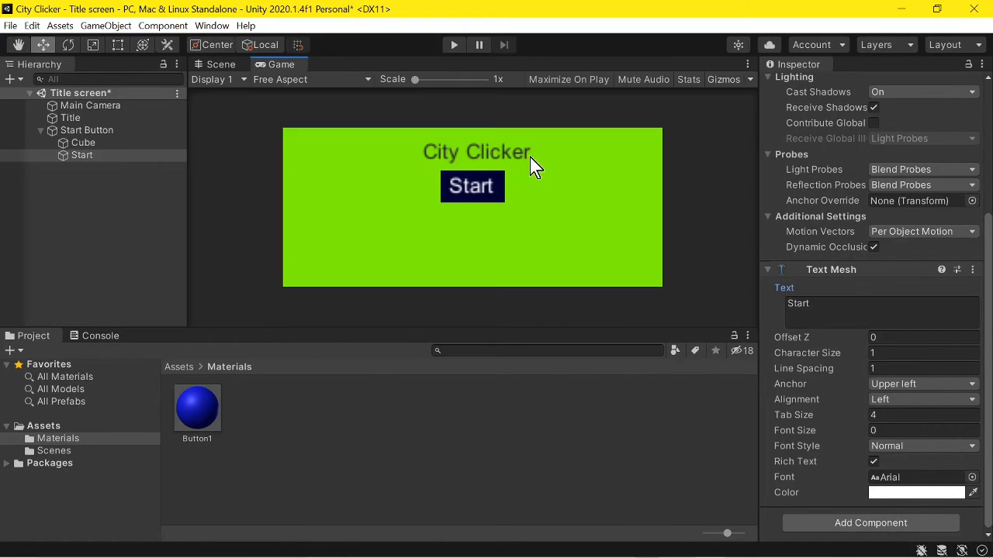
Step: Create an empty object named "Buttons" in the scene and nest Start Button inside it
left_click(227, 65)
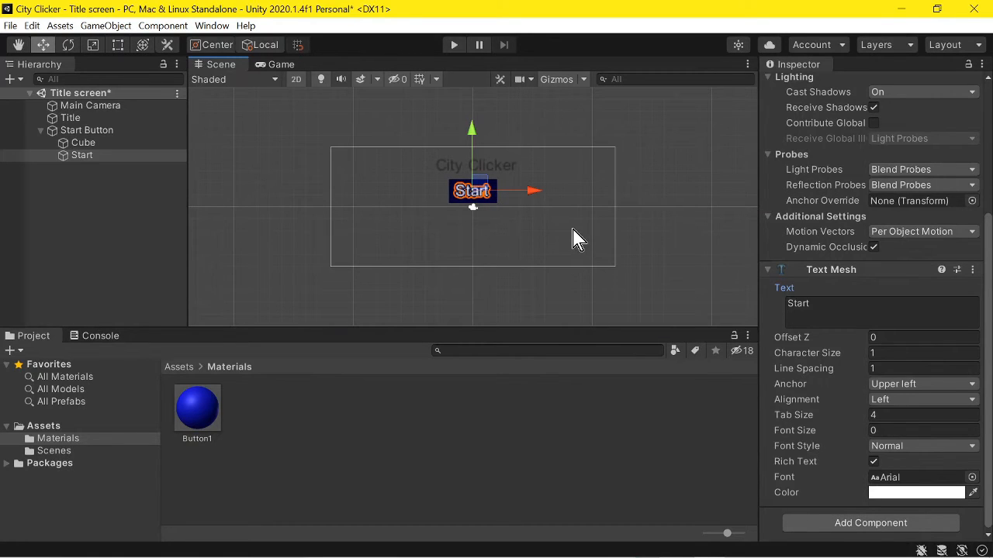
left_click(10, 79)
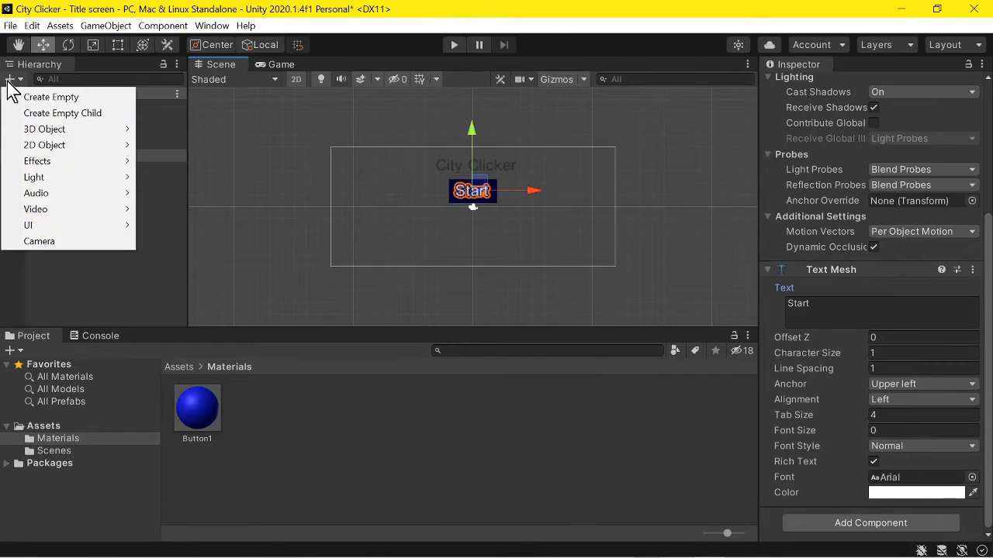
left_click(78, 98)
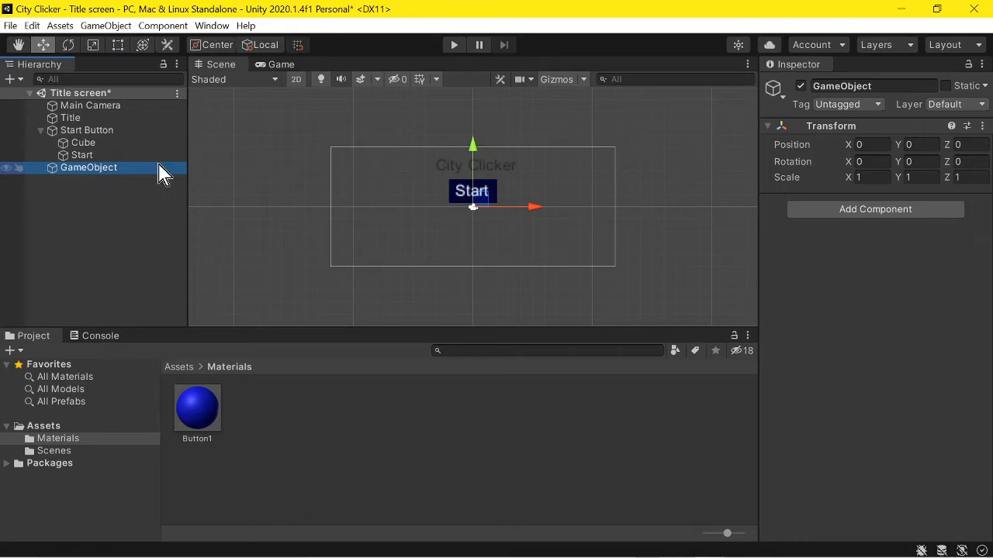
left_click(889, 85)
type("\\")
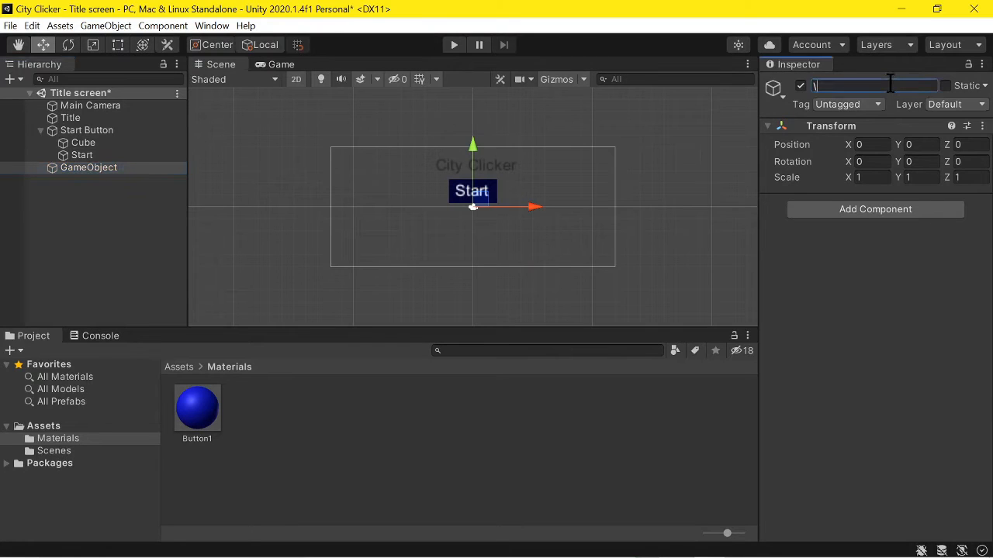
type("But")
type("Bu")
key("Return")
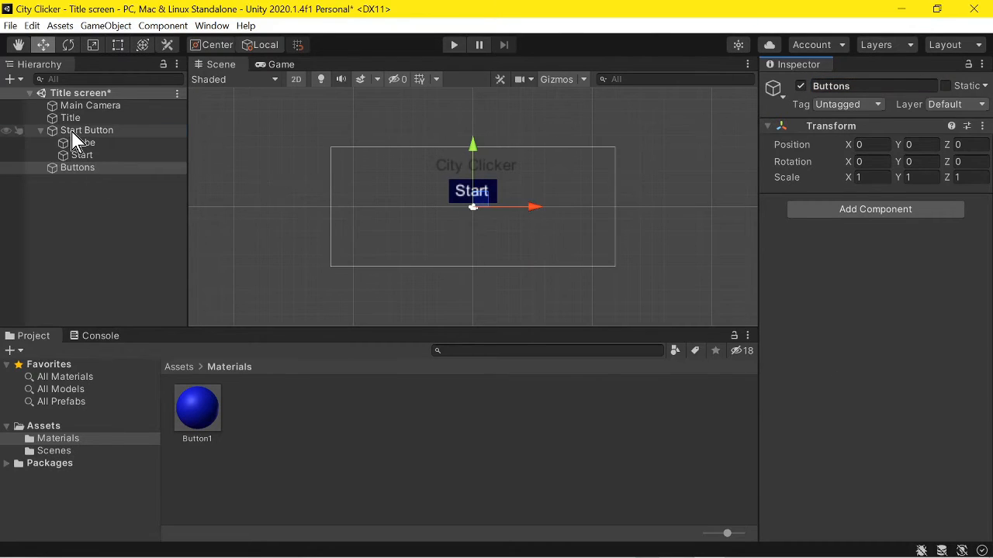
left_click_drag(74, 132, 85, 169)
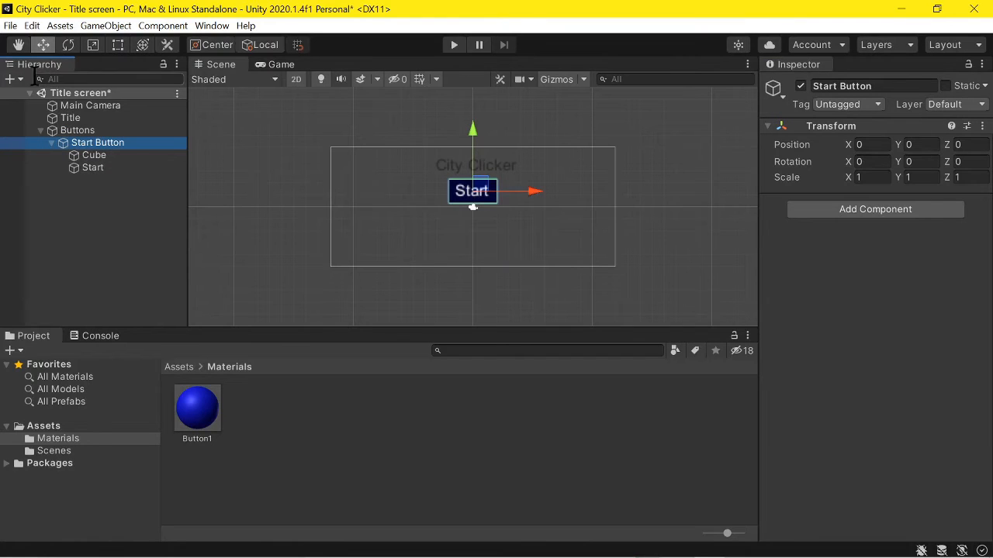
Step: Add another empty object as a child of Buttons and name it "Settings"
left_click(10, 79)
left_click(35, 97)
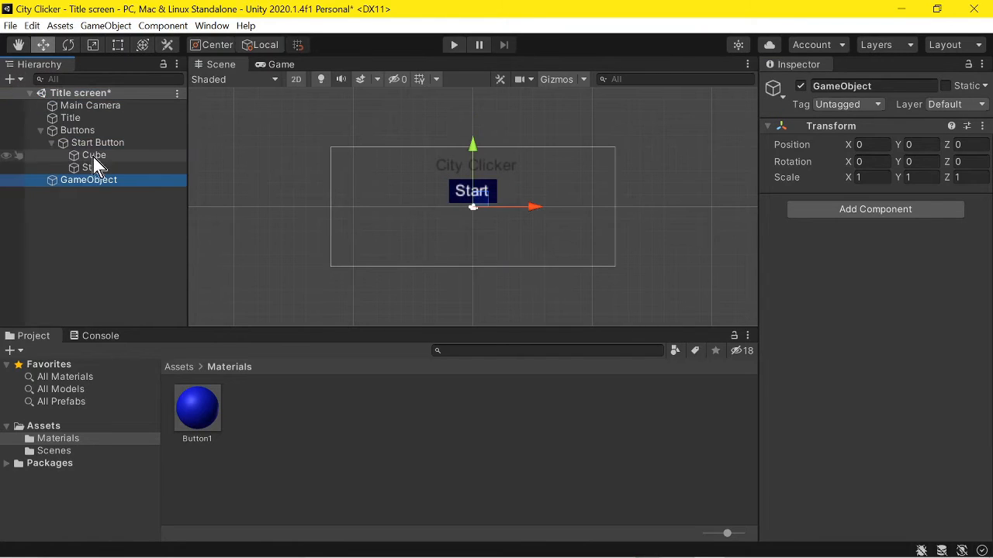
left_click_drag(78, 181, 62, 131)
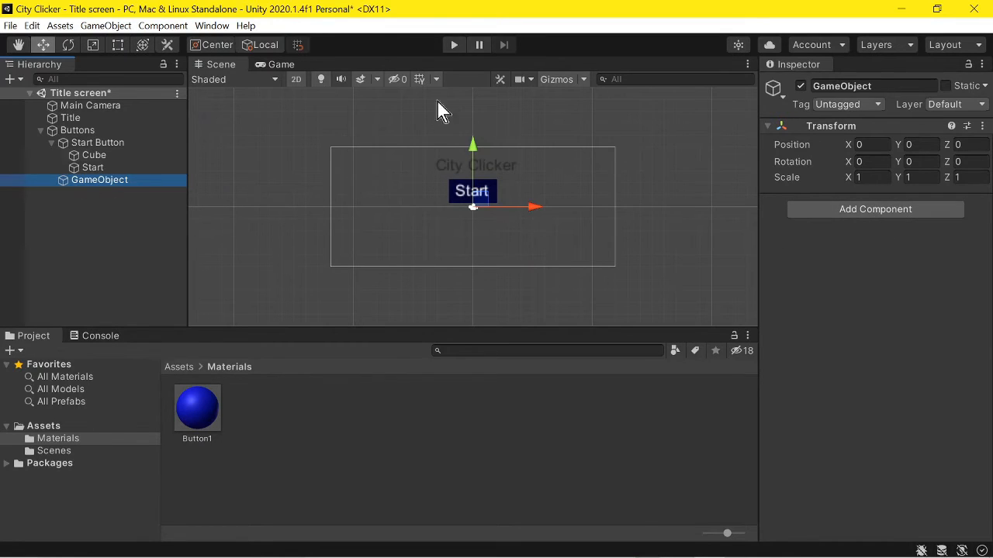
left_click(868, 86)
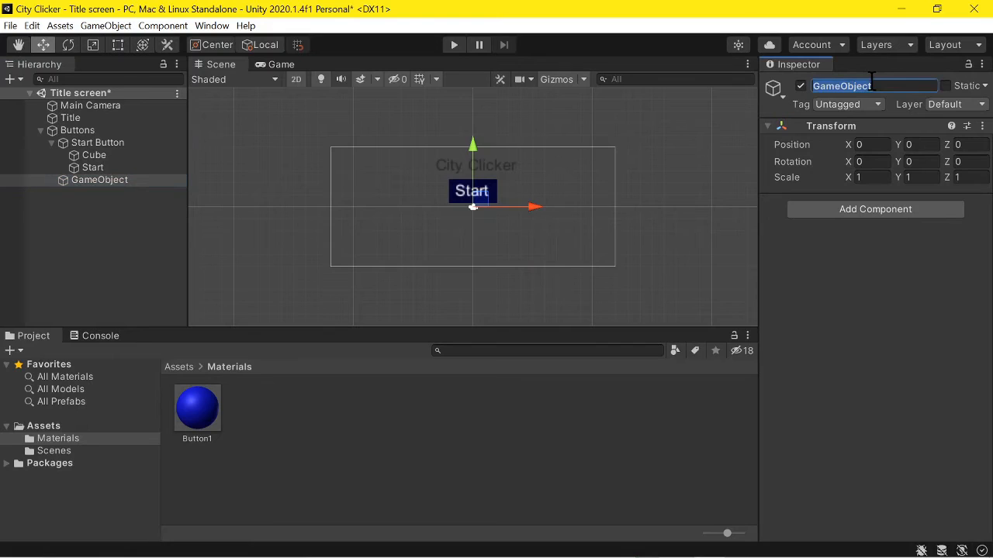
key("BackSpace")
type("Settings")
left_click(109, 279)
Step: Add a 3D Cube as a child of the Settings object
left_click(10, 79)
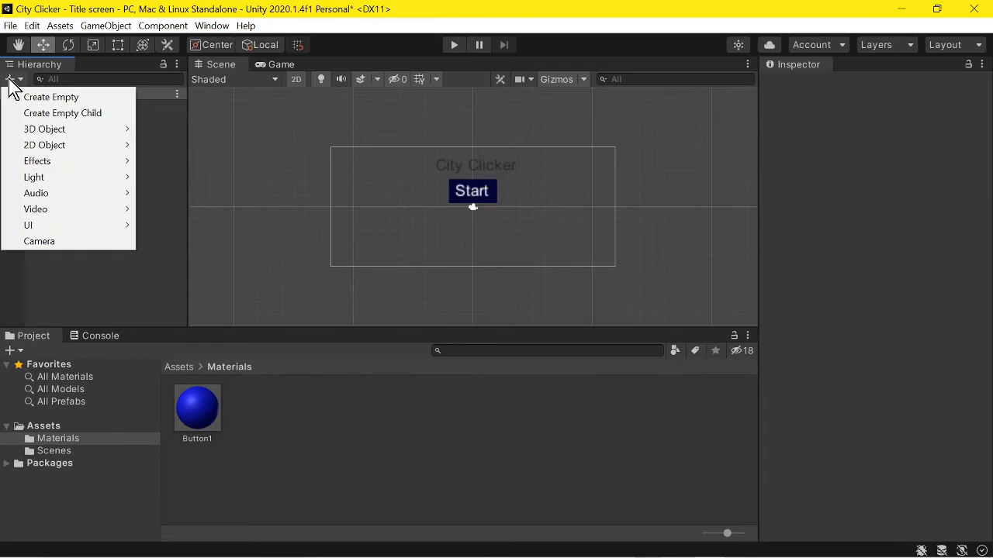
mouse_move(50, 132)
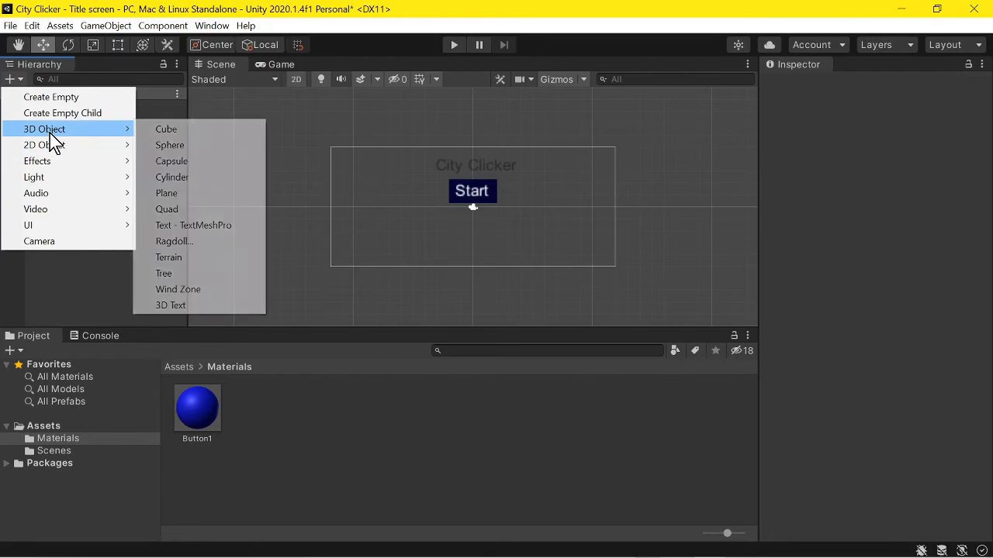
left_click(229, 132)
left_click_drag(101, 198, 91, 186)
Step: Add a 3D Text object named "Settings" as a child of the Settings object
left_click(19, 79)
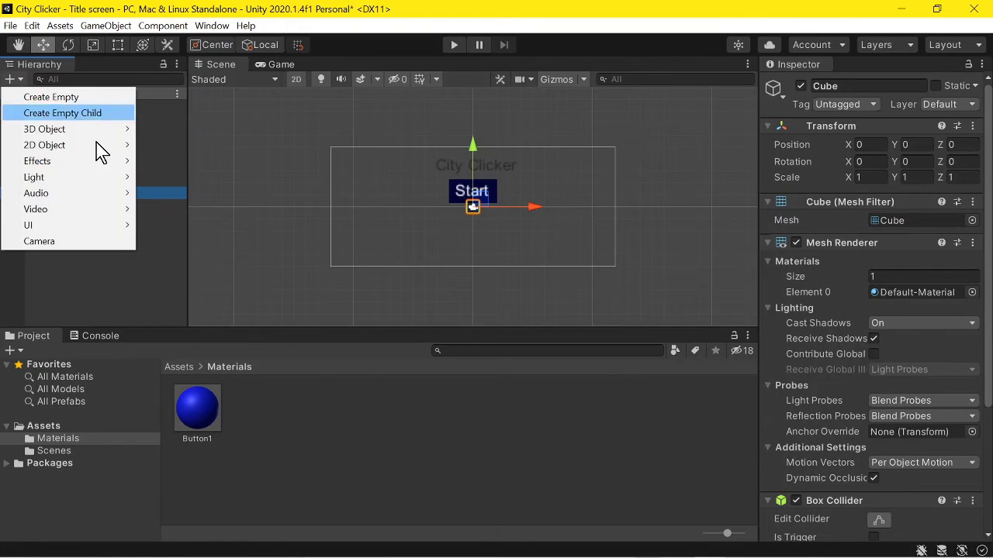
mouse_move(73, 130)
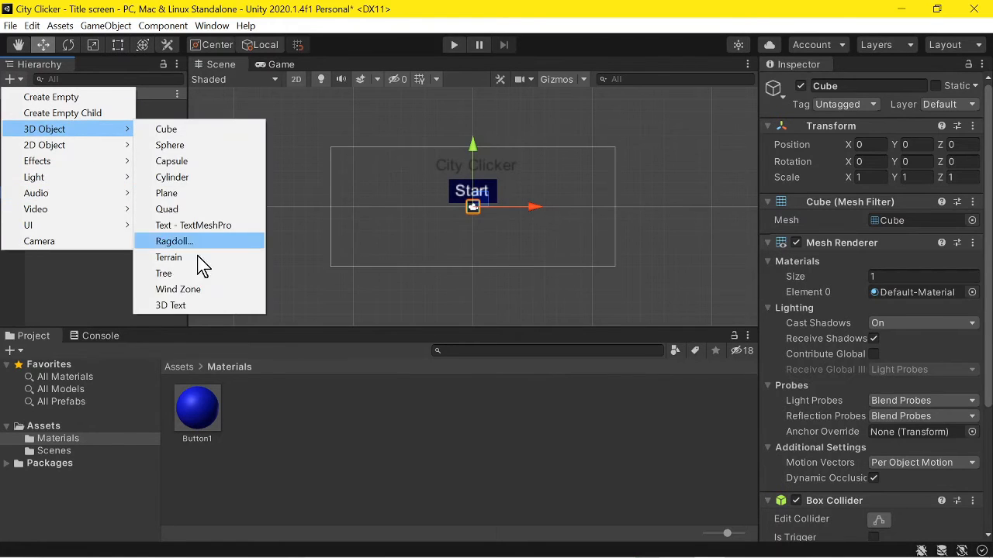
left_click(181, 305)
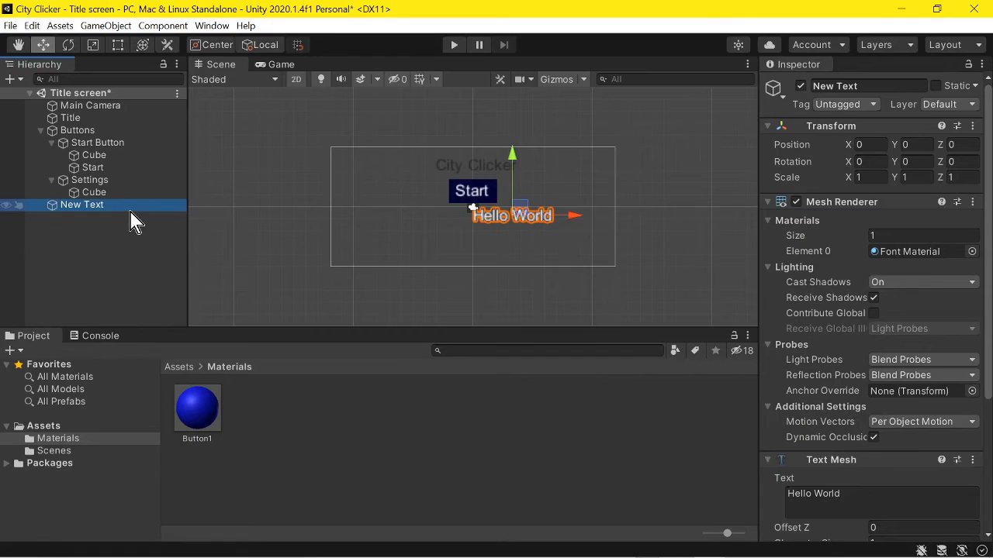
left_click_drag(129, 204, 112, 180)
left_click(893, 87)
key("BackSpace")
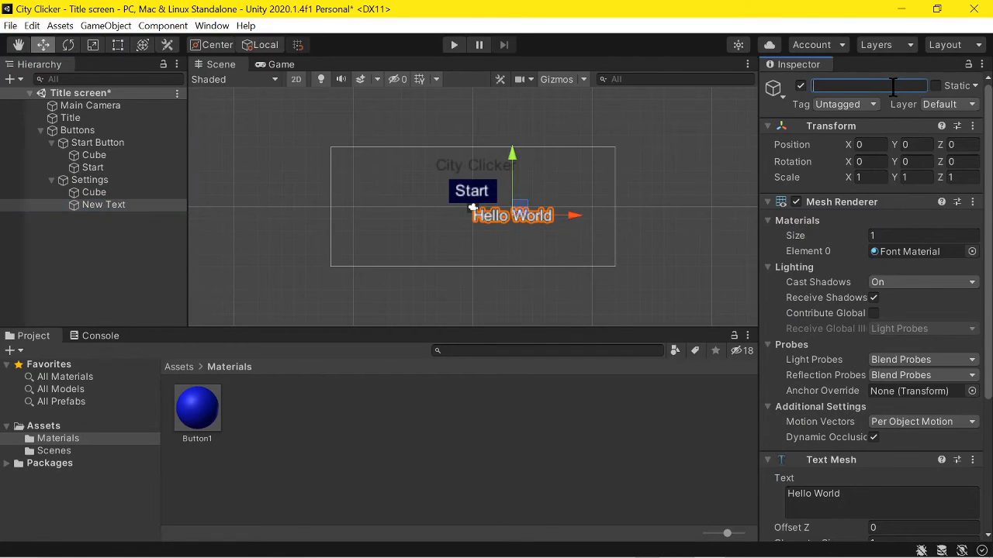
type("Settings")
Step: Scale the Settings cube to X 4 and Y 2 and lower it to about Y -1.17, below the start button
left_click(86, 193)
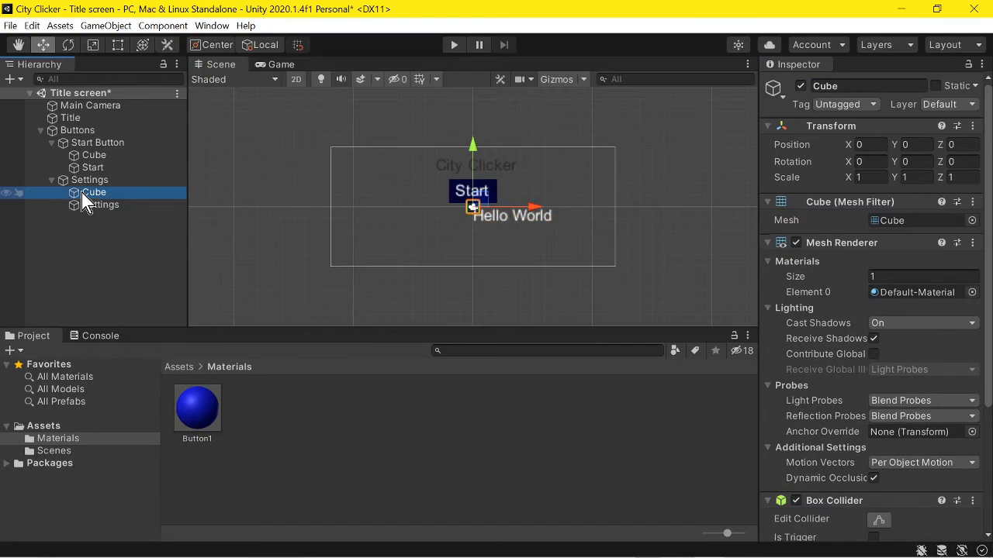
left_click(868, 177)
type("3")
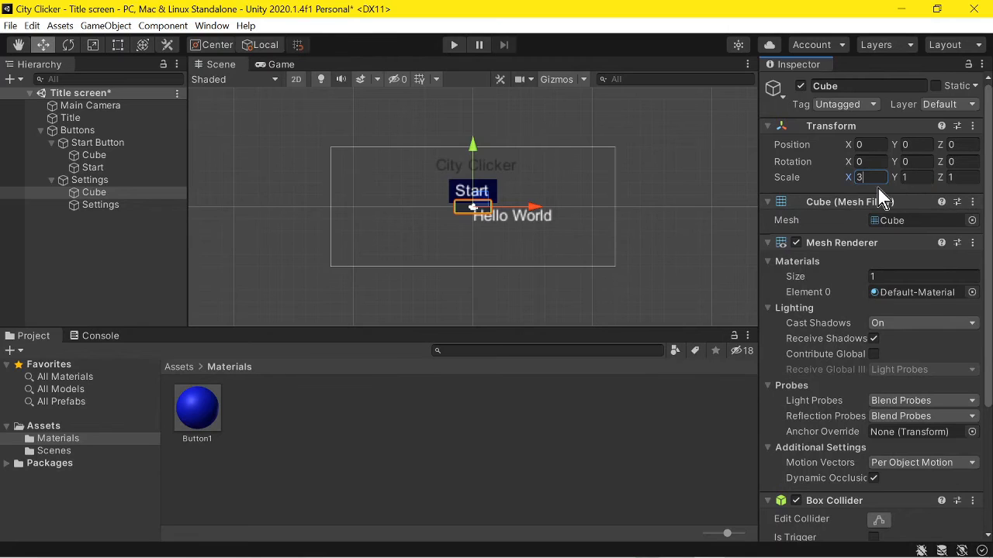
key("BackSpace")
type("4")
left_click(916, 176)
type("3")
key("BackSpace")
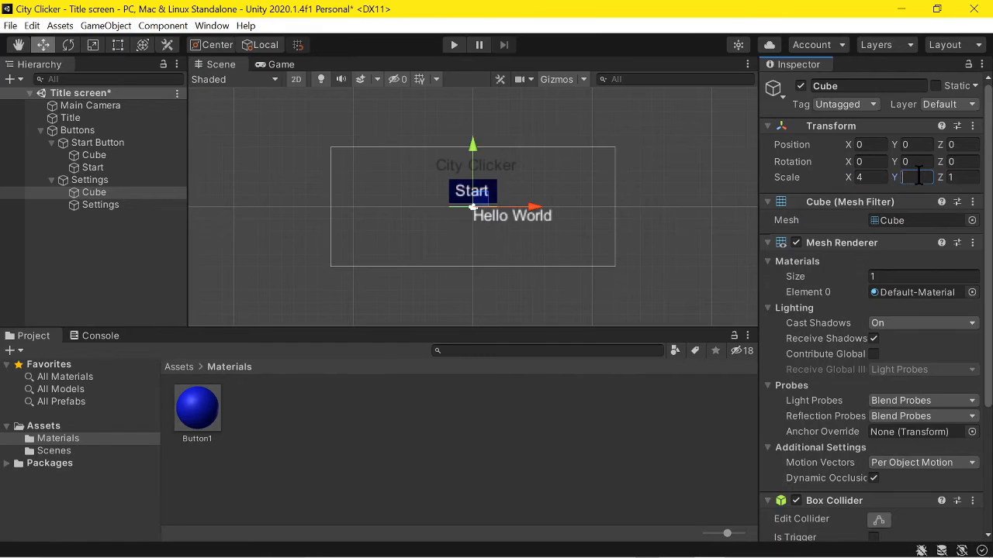
type("2")
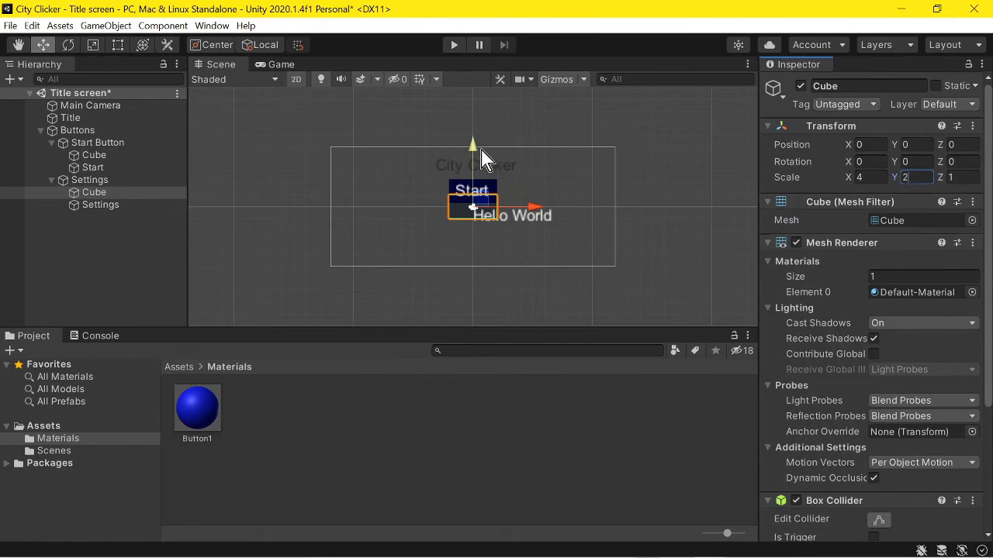
left_click_drag(472, 147, 473, 159)
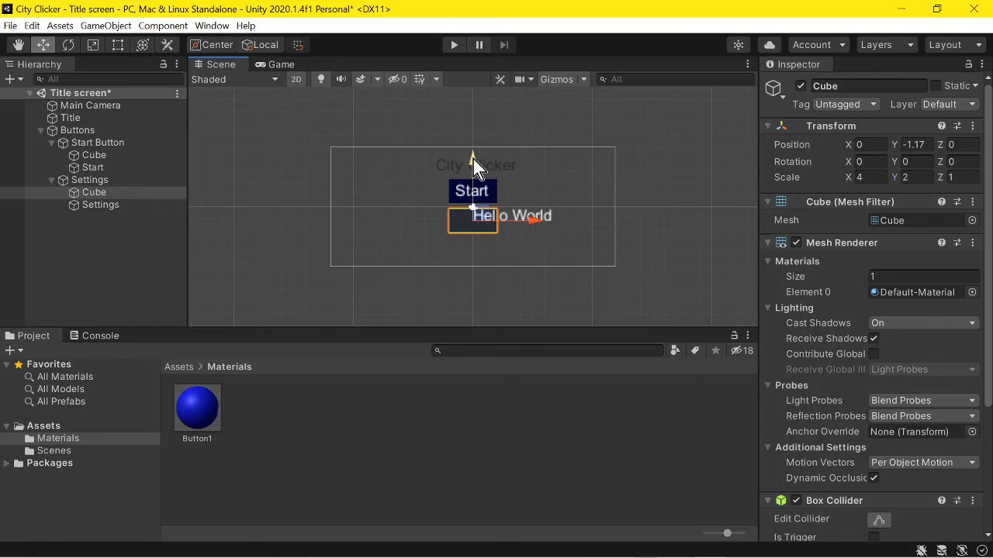
left_click(283, 65)
left_click(220, 65)
Step: Change the Settings text object's displayed text to "Settings" and shift it to about X -2.14, over the new cube
left_click(76, 204)
scroll(831, 431, "down", 3)
left_click(855, 389)
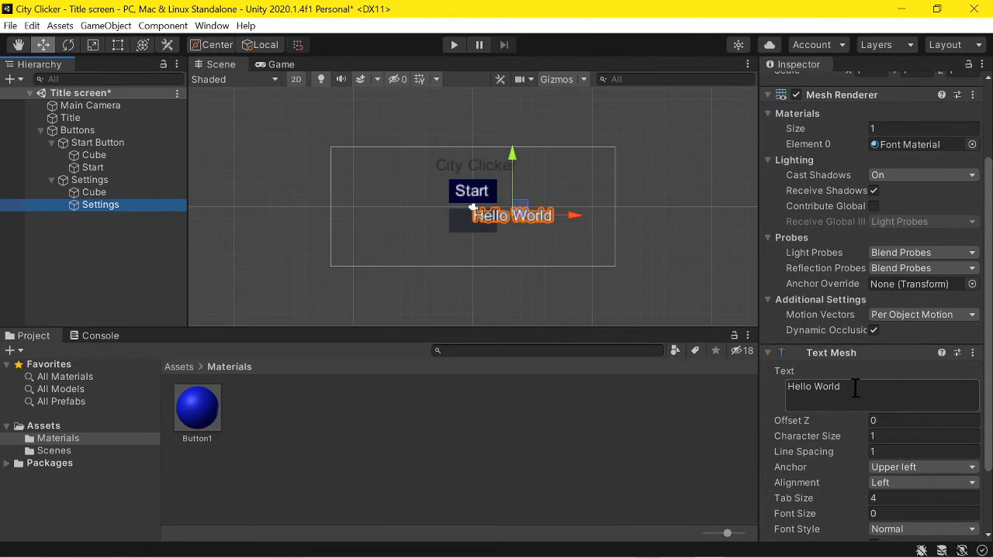
key("ctrl+a")
key("BackSpace")
type("S")
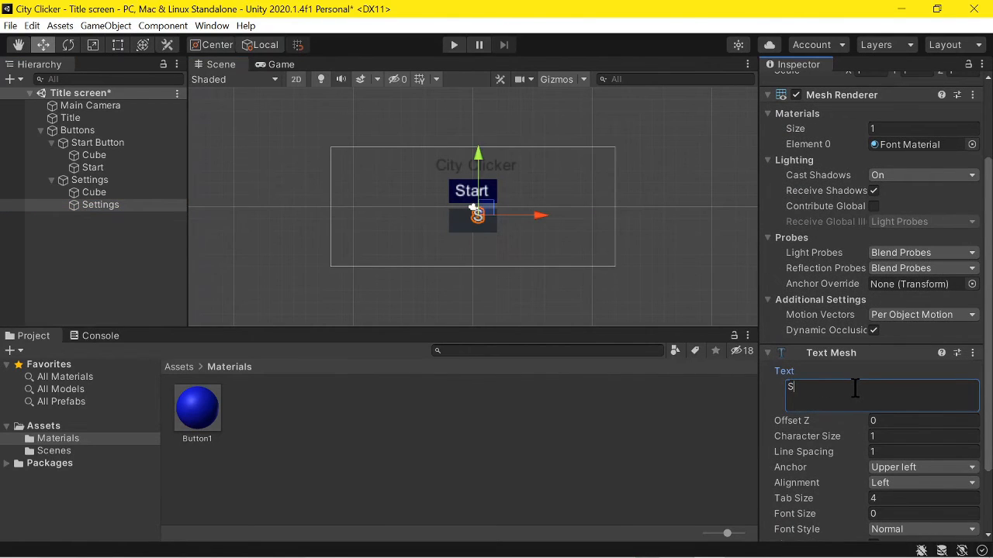
type("ettings")
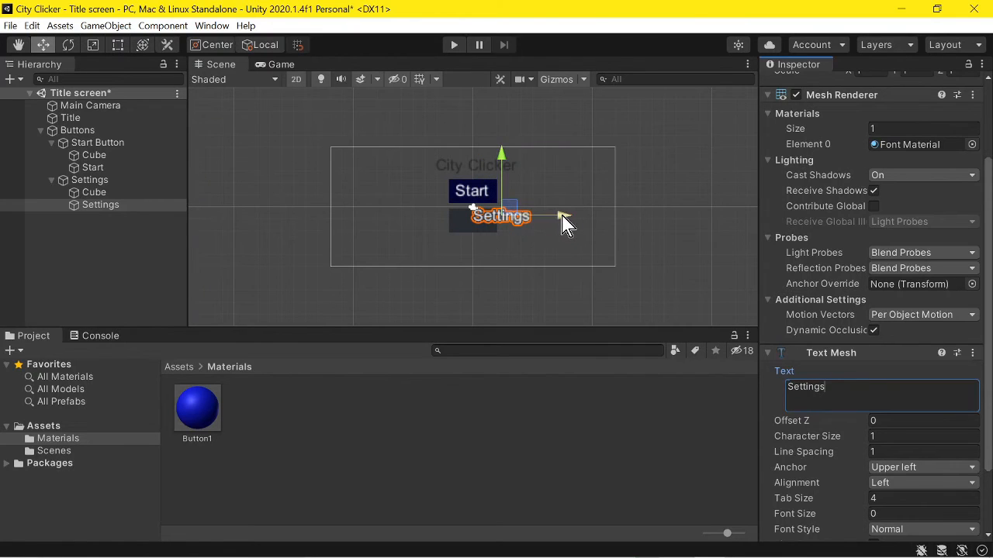
left_click_drag(565, 217, 536, 225)
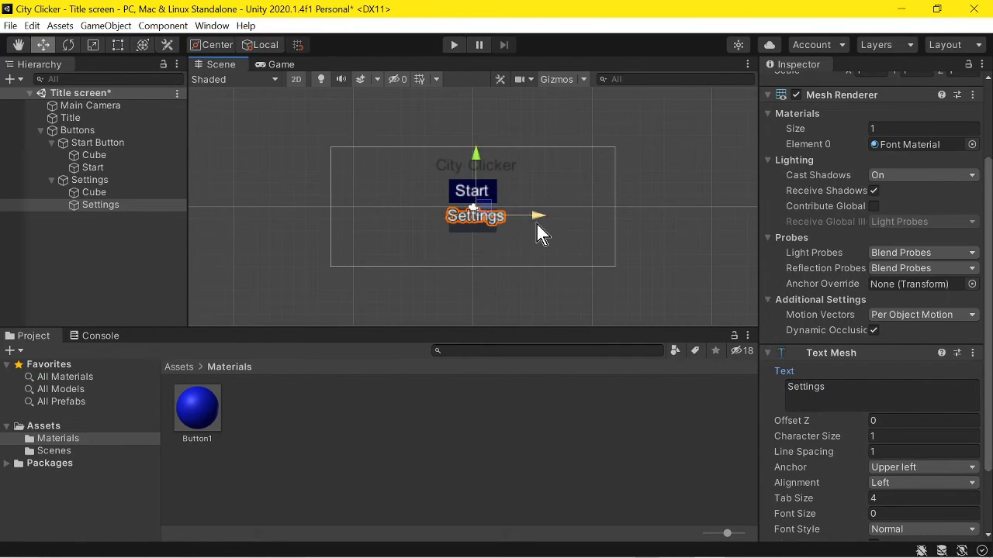
Step: Scale the Settings text down to 0.7 on the X, Y and Z axes
scroll(845, 329, "down", 3)
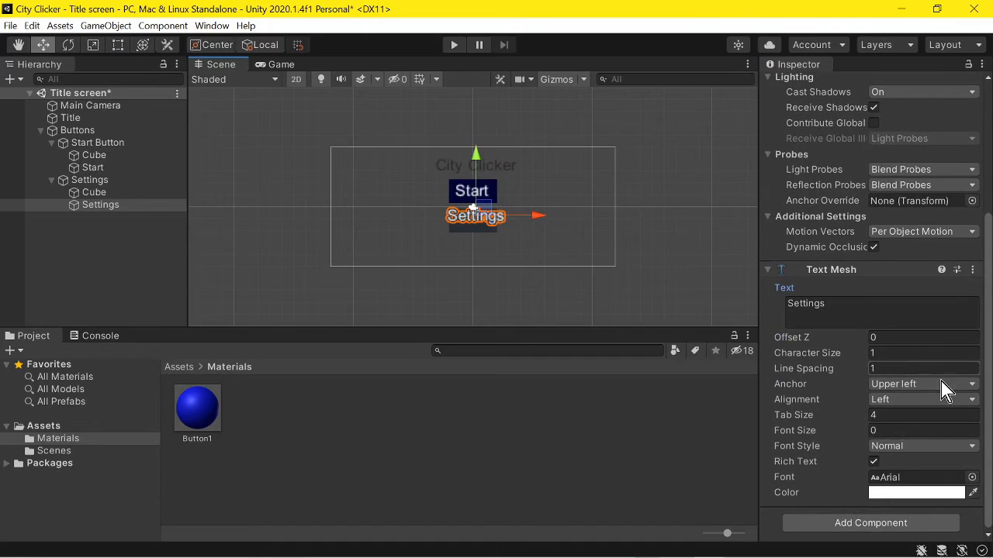
left_click(920, 416)
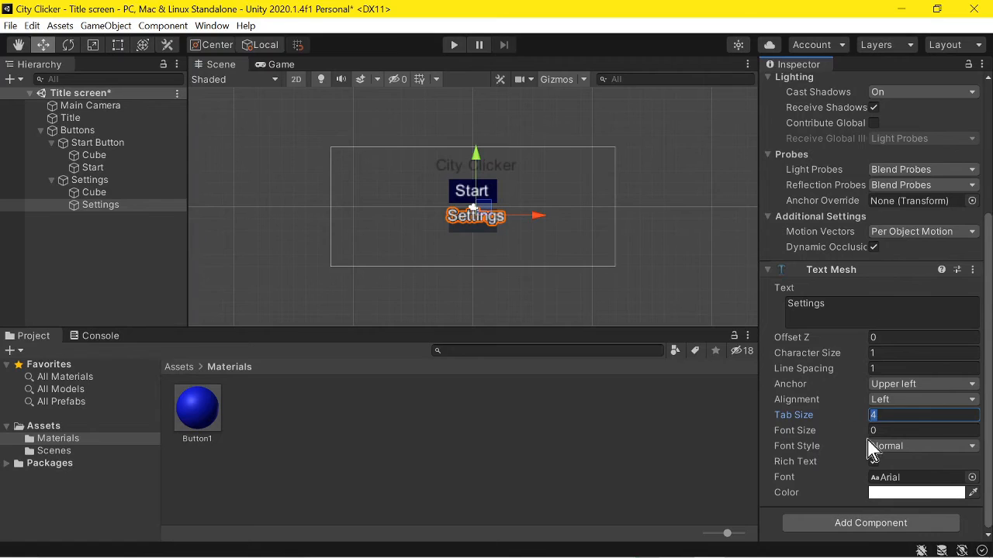
scroll(855, 364, "up", 7)
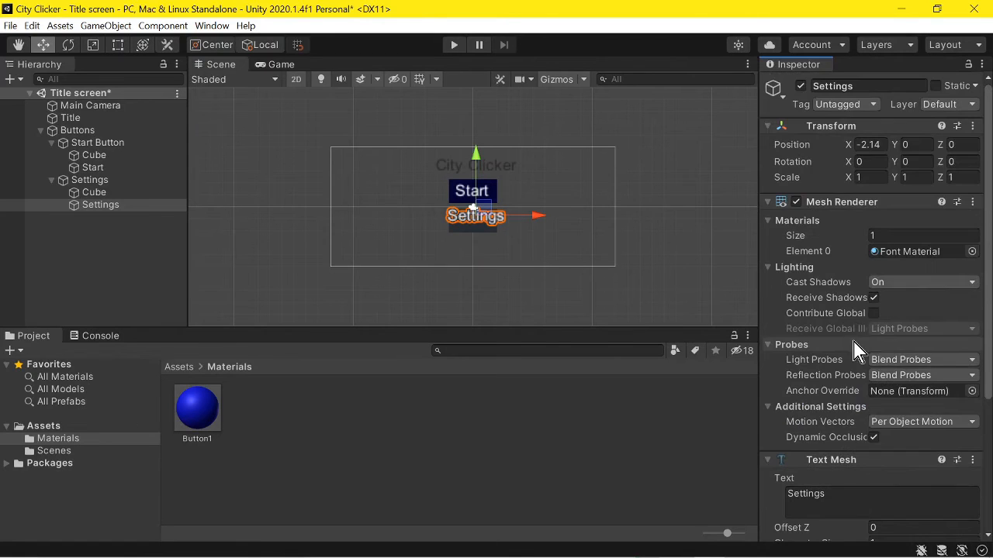
key("BackSpace")
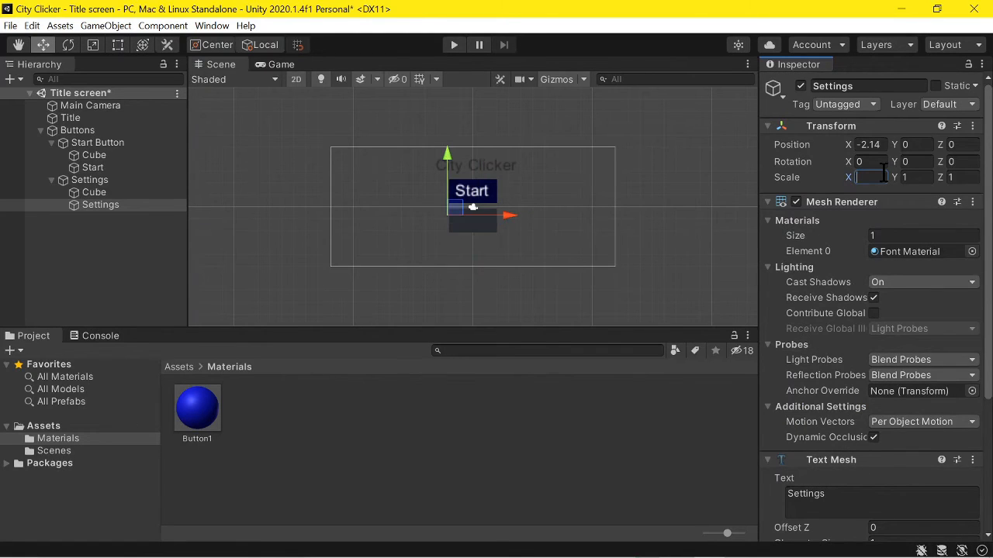
type("0.5")
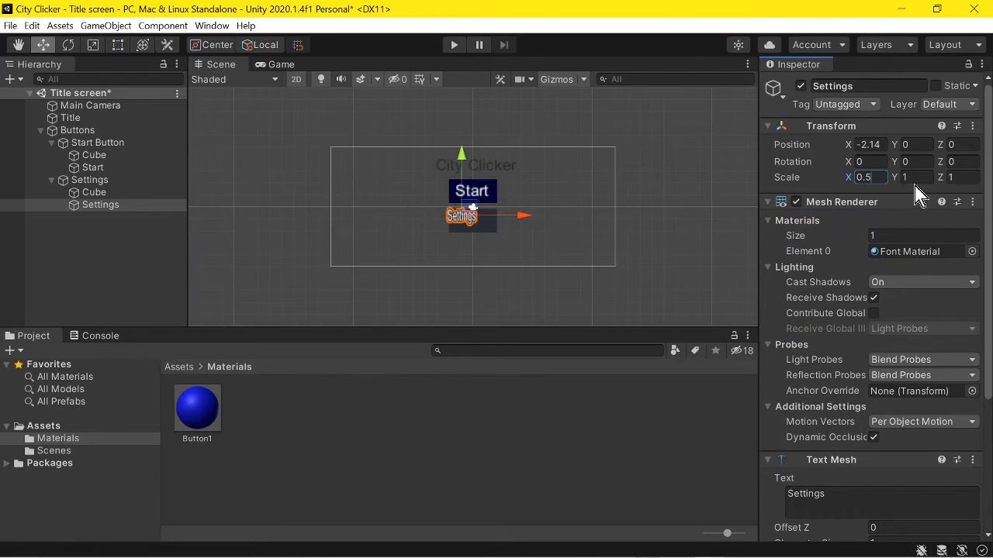
key("BackSpace")
type("7")
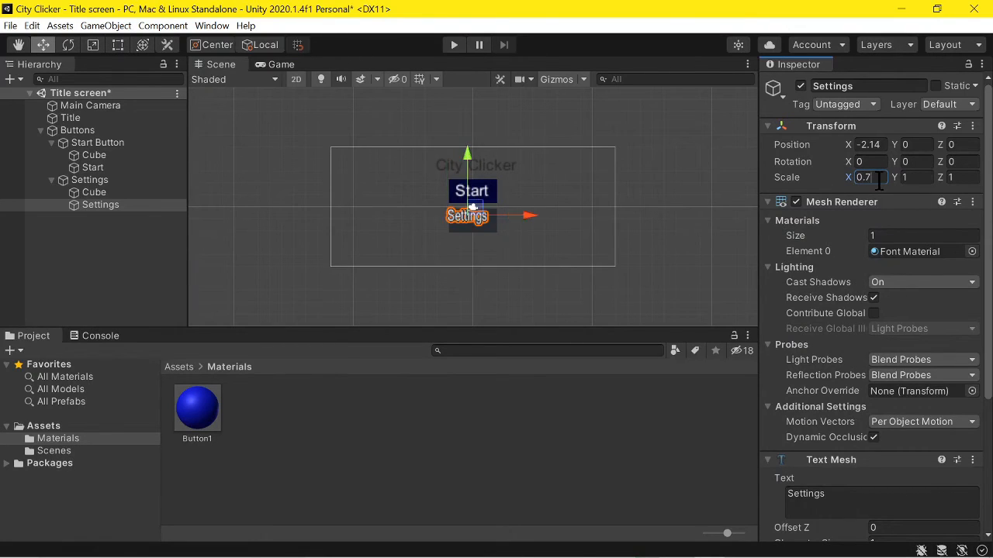
left_click(914, 179)
key("BackSpace")
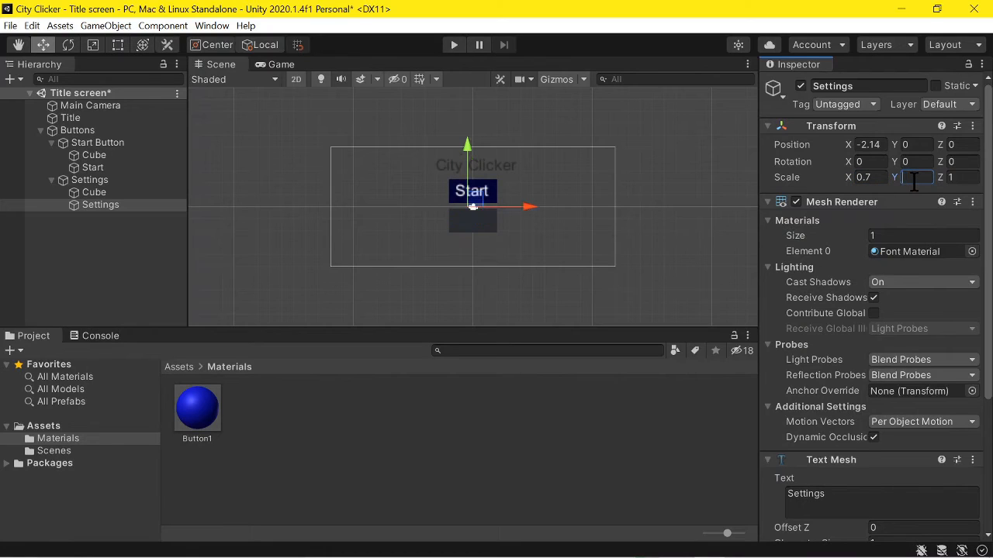
type("0.7")
left_click(964, 180)
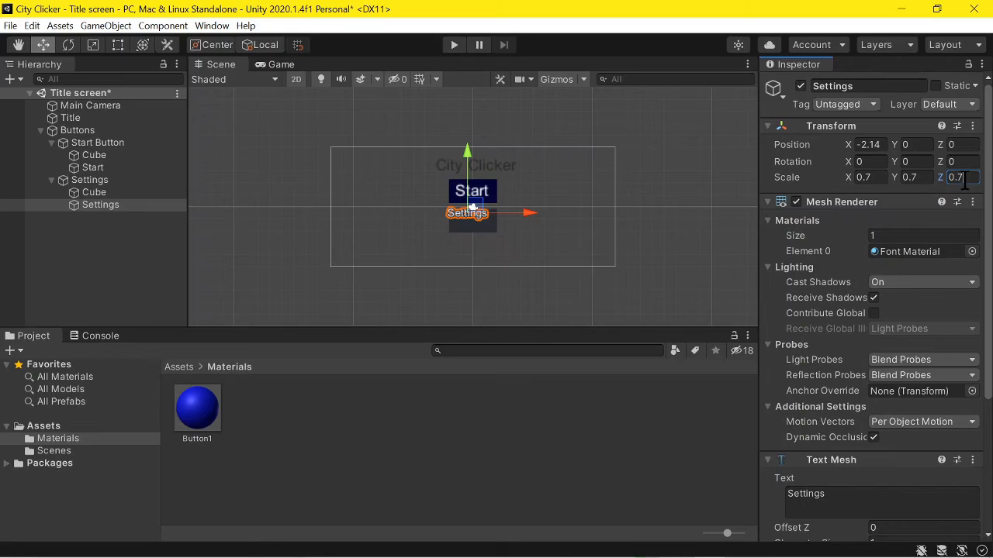
Step: Center the Settings text on its cube at about X -1.56, Y -0.52, and check it in the Game view
left_click_drag(521, 221, 528, 221)
left_click_drag(477, 152, 476, 163)
left_click(281, 64)
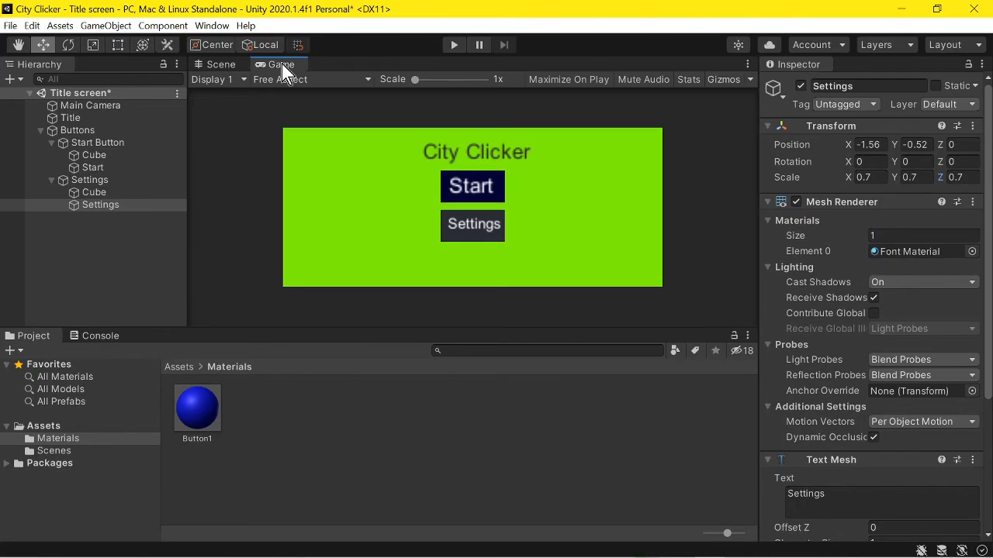
Step: Create an empty game object in the scene and nest it under Buttons, after the Settings group
left_click(212, 68)
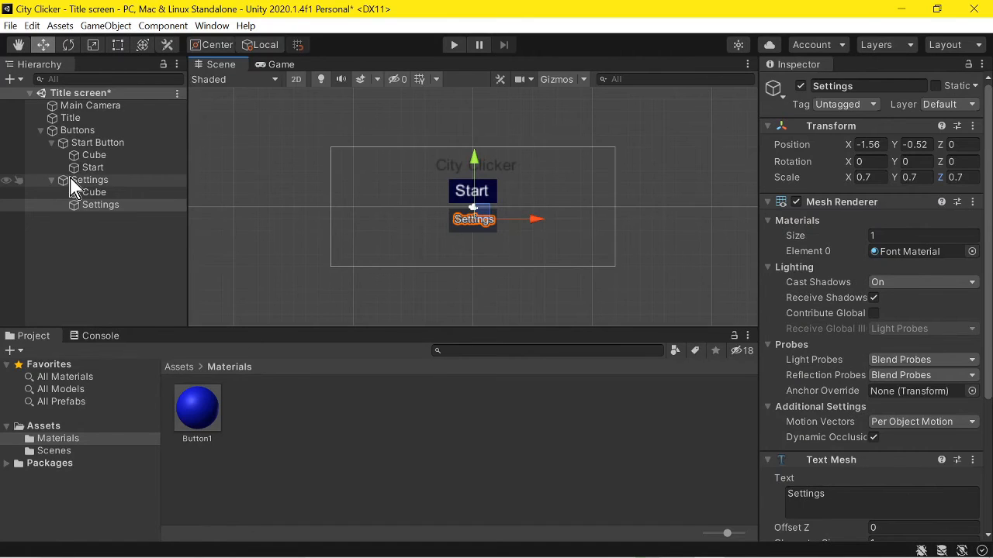
left_click(10, 80)
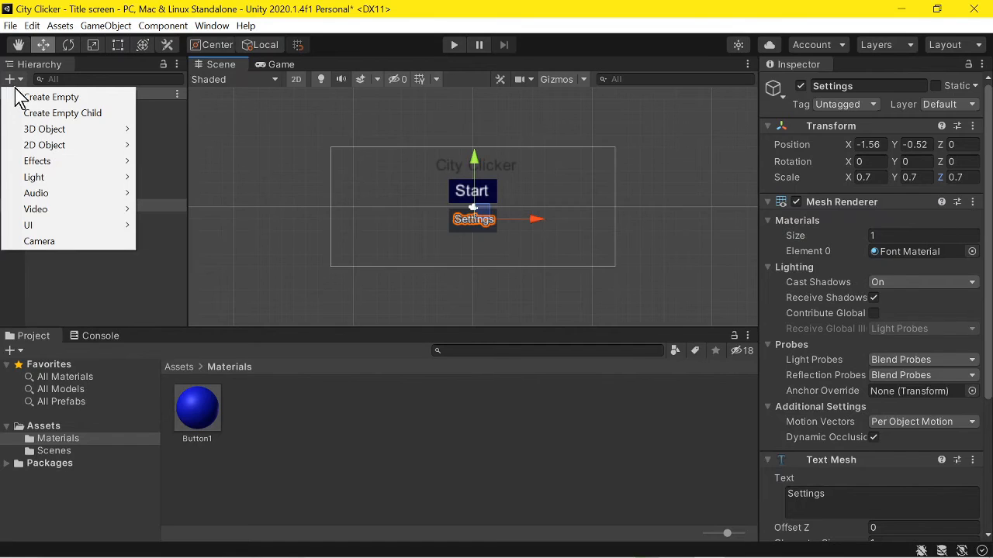
left_click(29, 94)
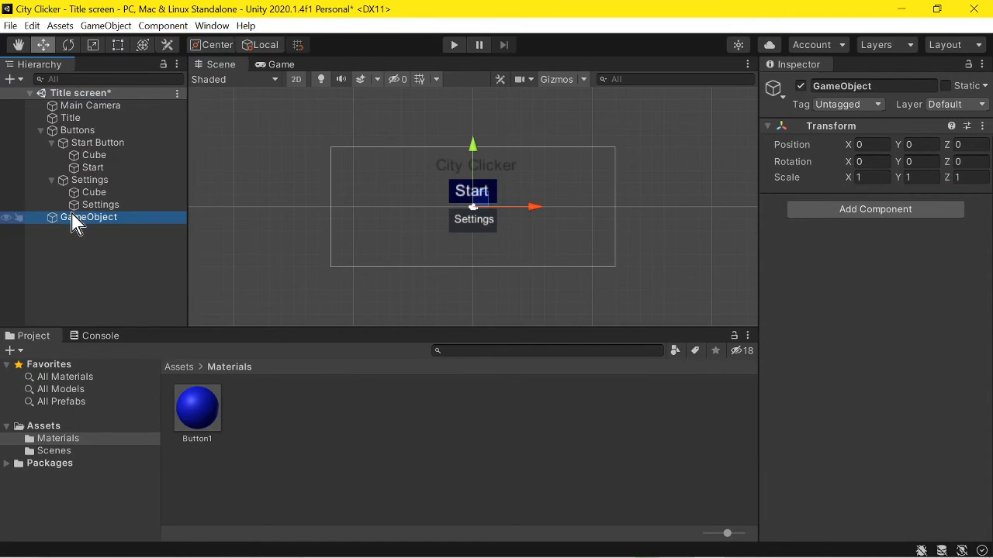
left_click_drag(71, 215, 124, 220)
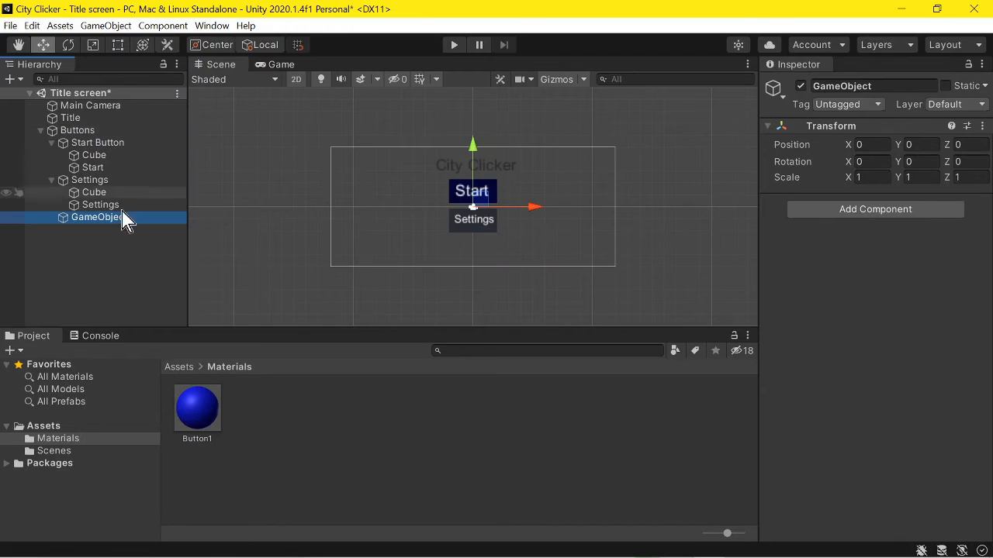
Step: Rename the new empty object under Buttons as "How to play button"
left_click(873, 86)
key("BackSpace")
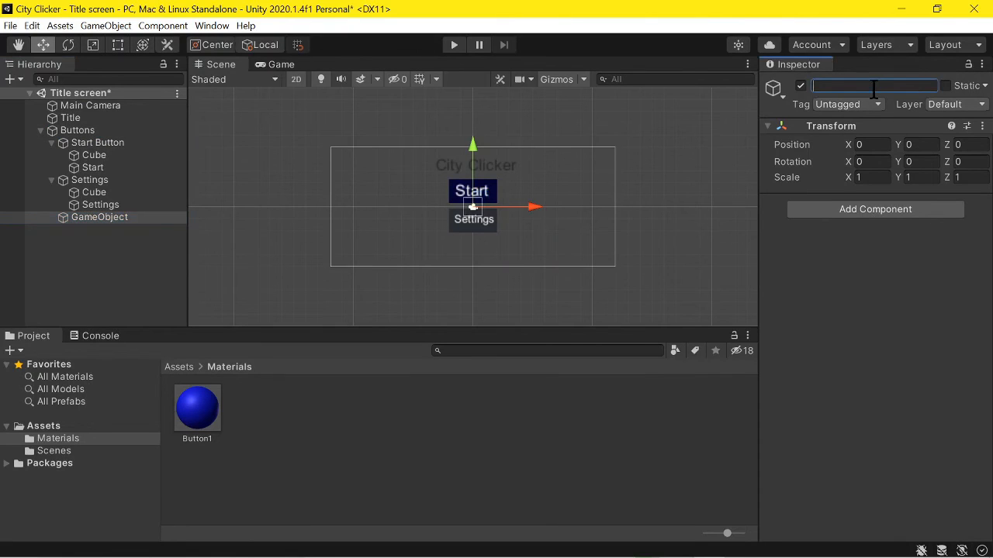
type("How to play")
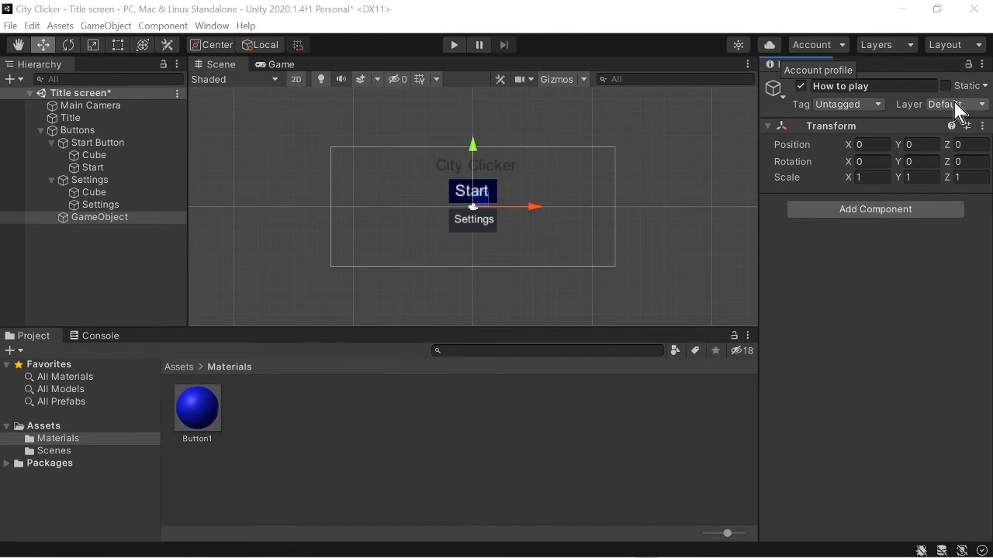
left_click(899, 86)
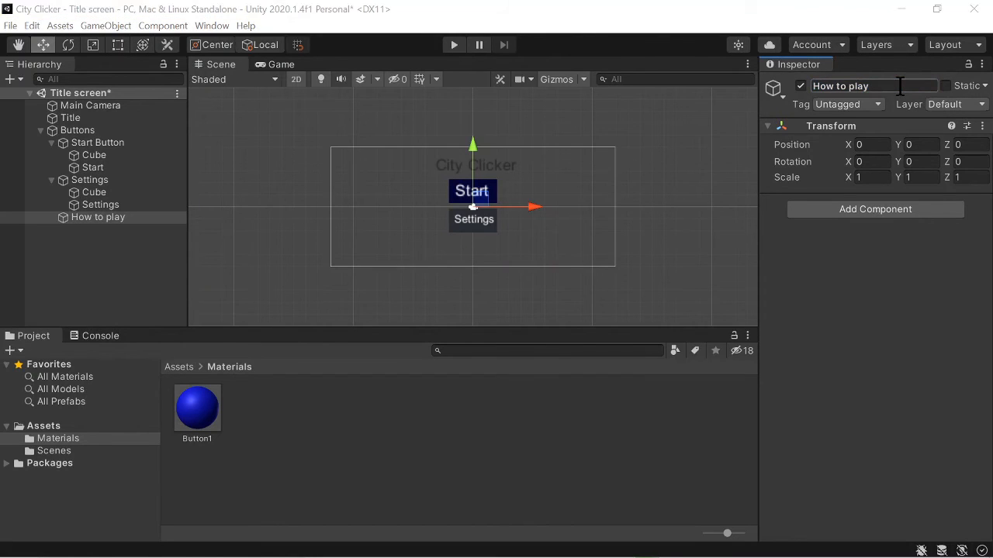
left_click(899, 86)
left_click(900, 87)
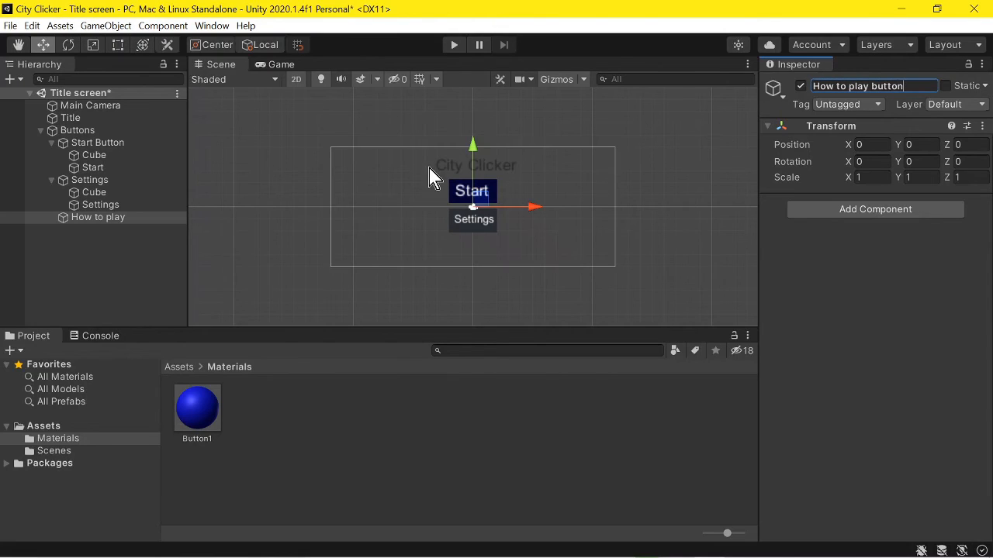
left_click(111, 281)
Step: Add a 3D cube to the scene and make it a child of How to play button
left_click(17, 81)
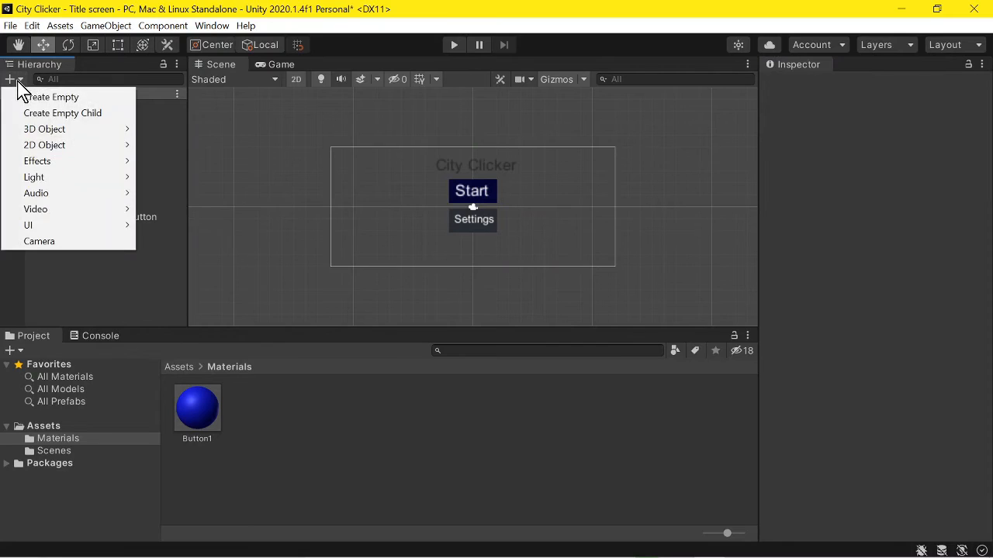
left_click(102, 289)
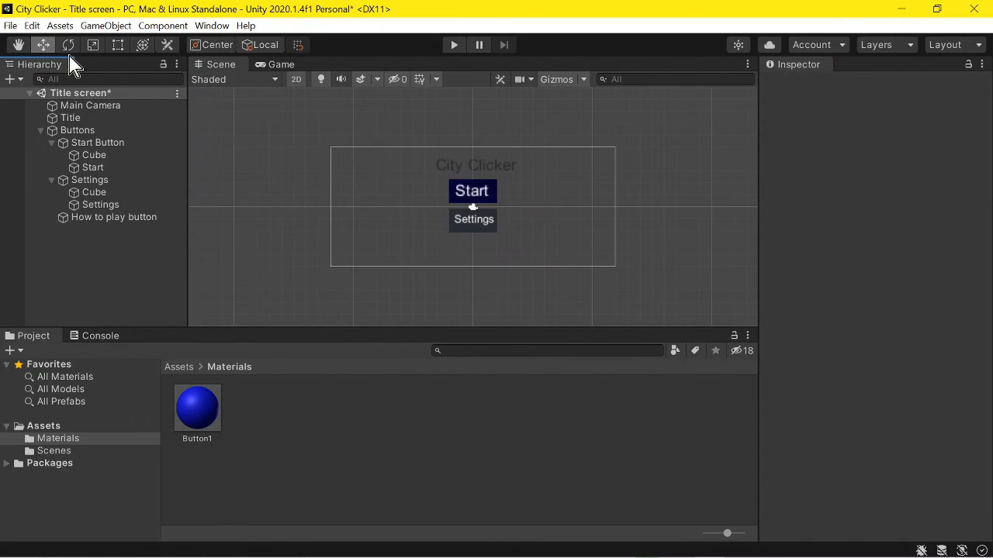
left_click(16, 80)
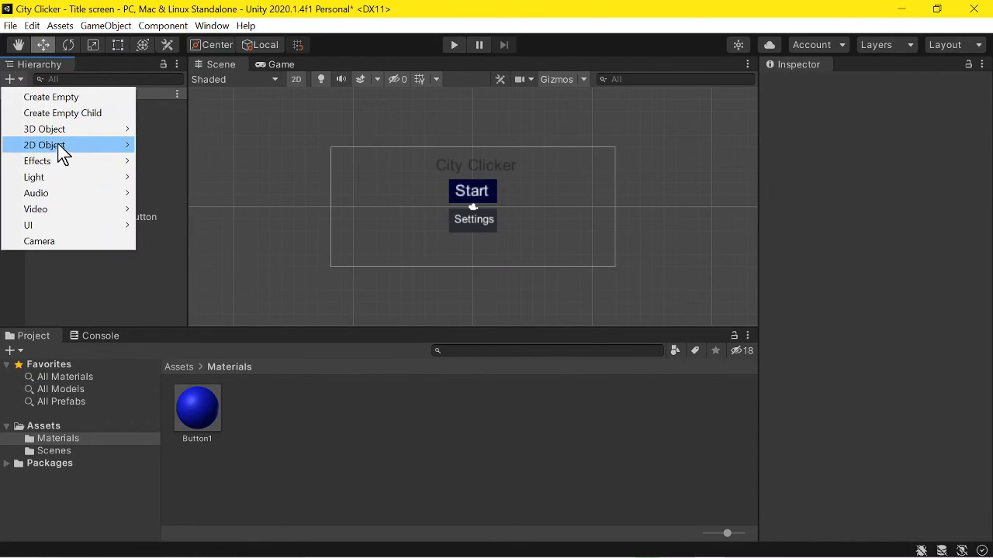
mouse_move(58, 129)
left_click(166, 132)
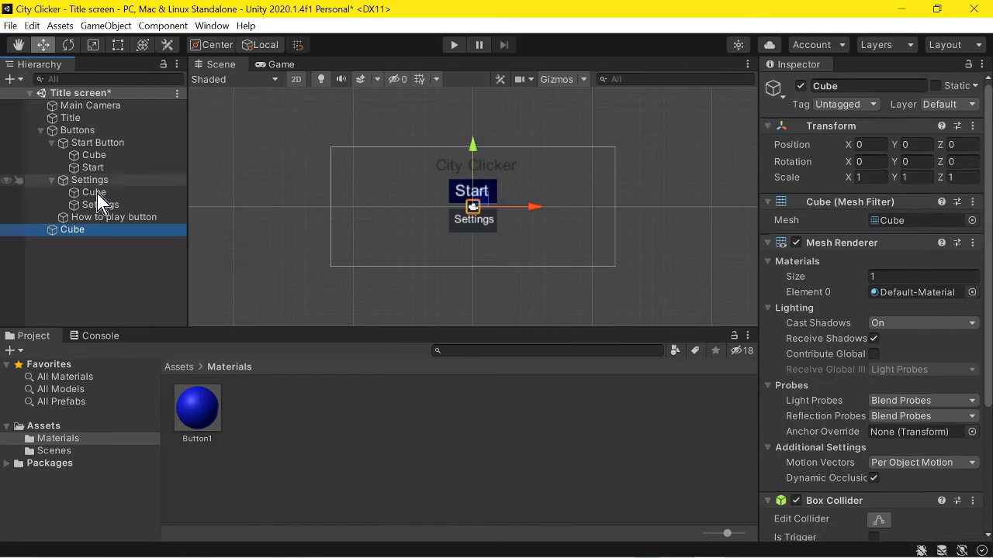
left_click_drag(98, 230, 93, 211)
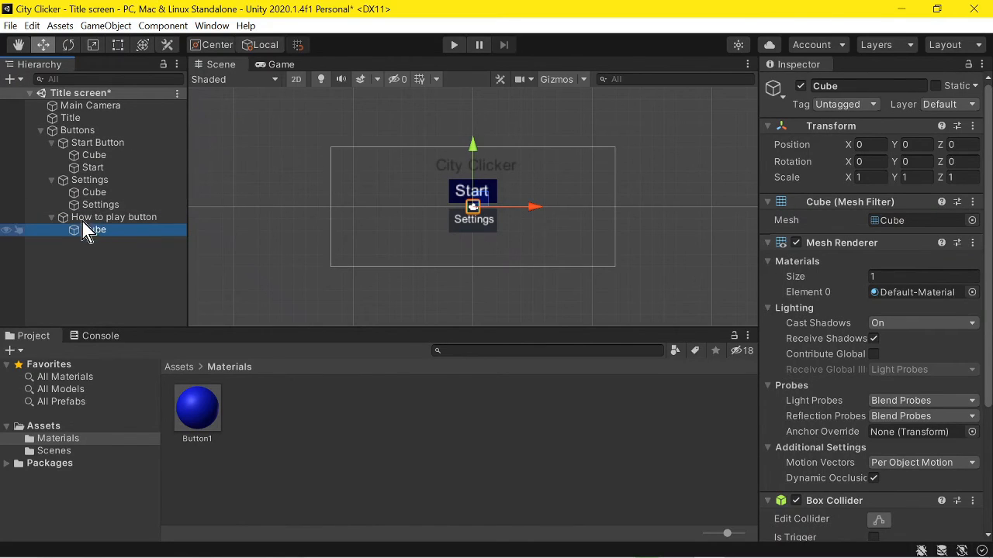
Step: Add a 3D Text object as a child of How to play button and name it "Instructions"
left_click(8, 79)
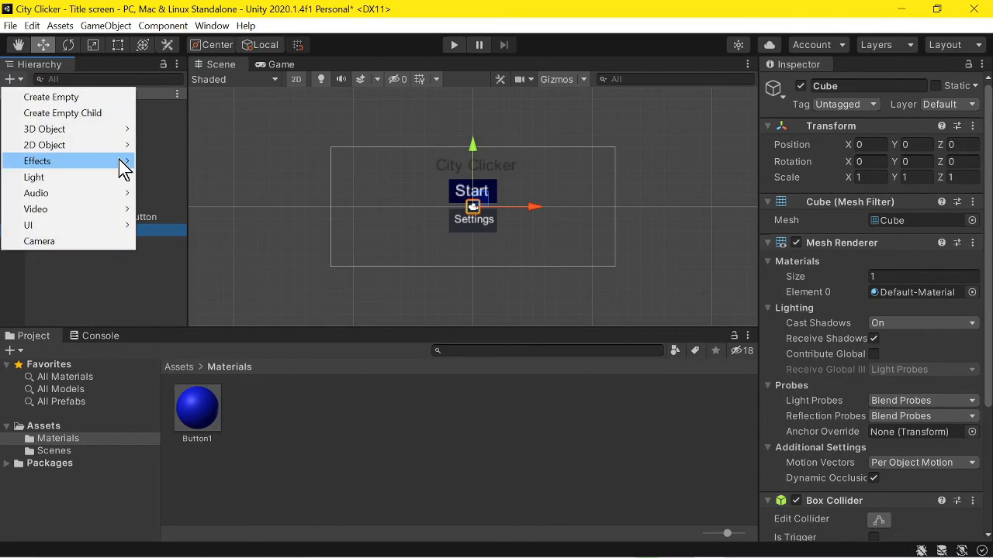
mouse_move(88, 134)
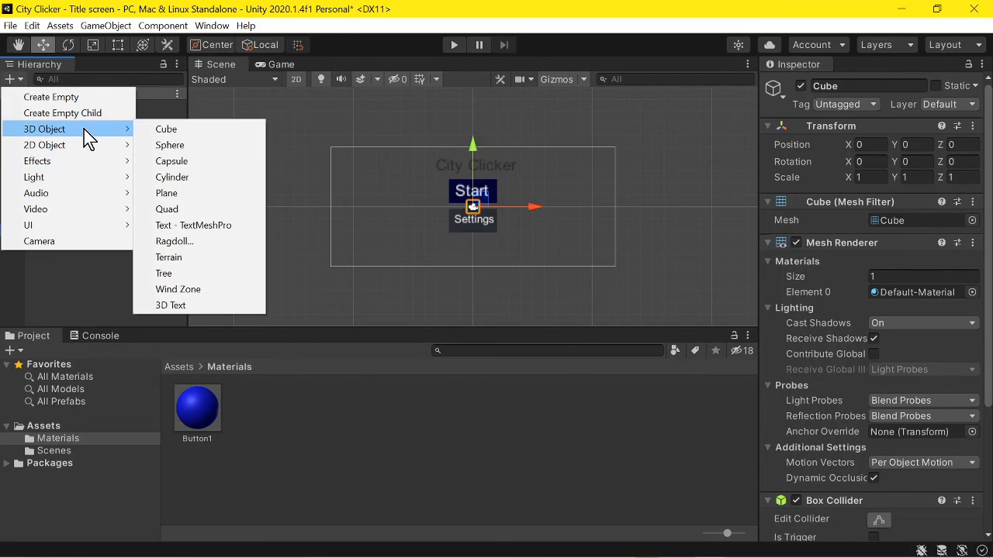
left_click(195, 305)
left_click_drag(80, 247, 78, 218)
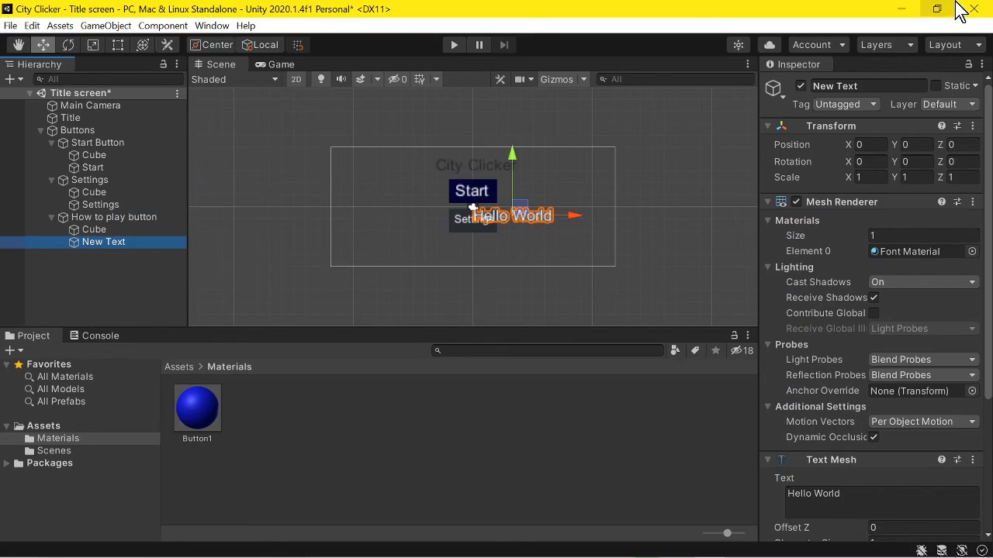
left_click(880, 86)
type("Instructions")
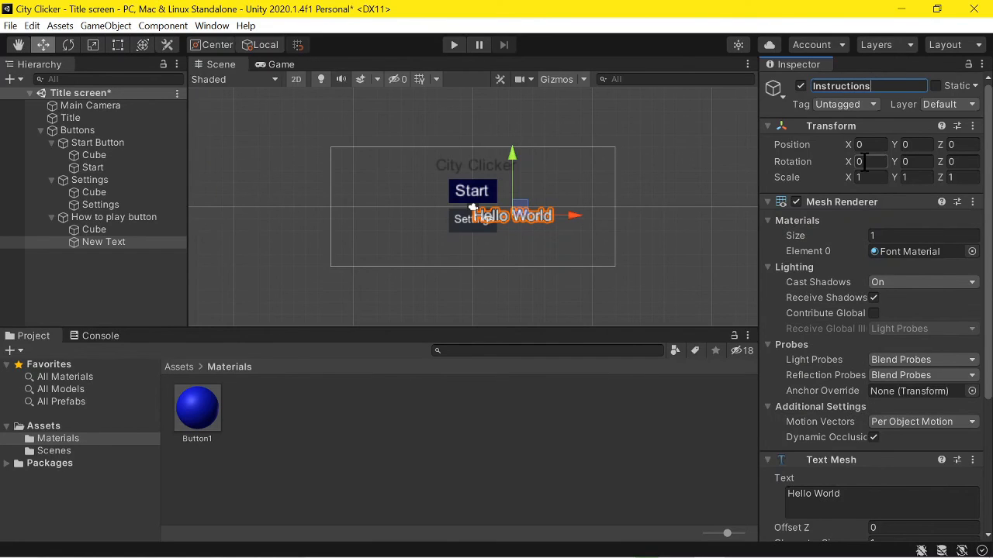
Step: Replace the Instructions text object's displayed text with "Instructions"
scroll(804, 350, "down", 5)
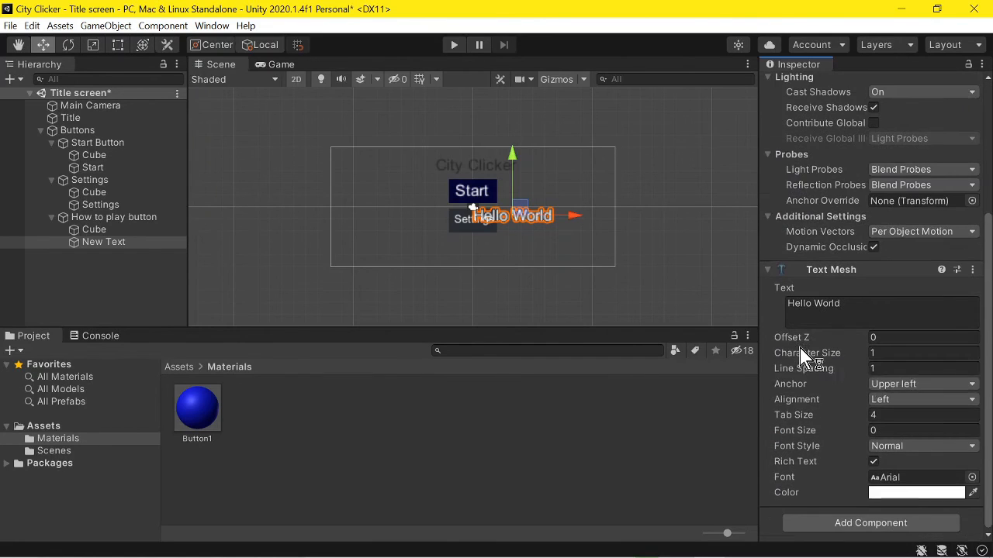
left_click(862, 303)
key("BackSpace")
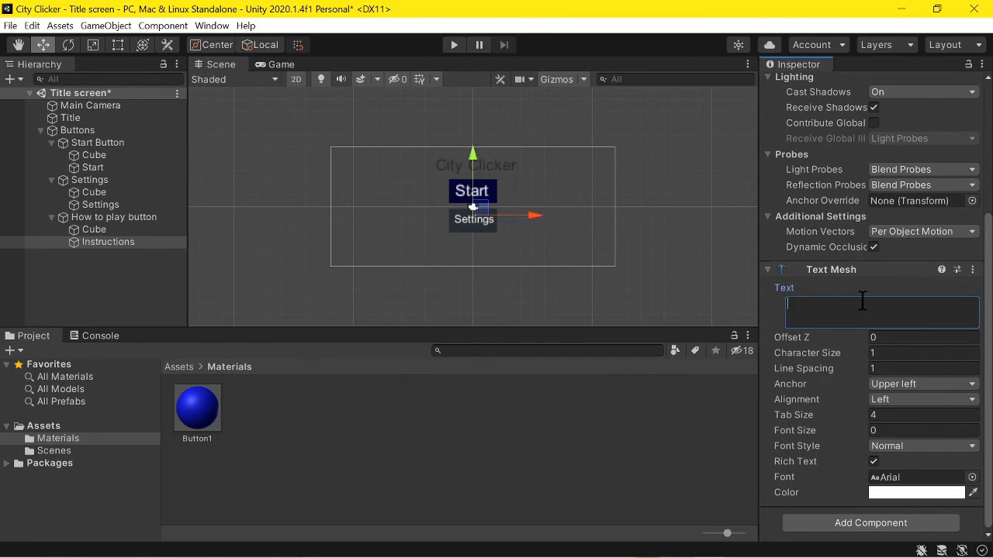
type("In")
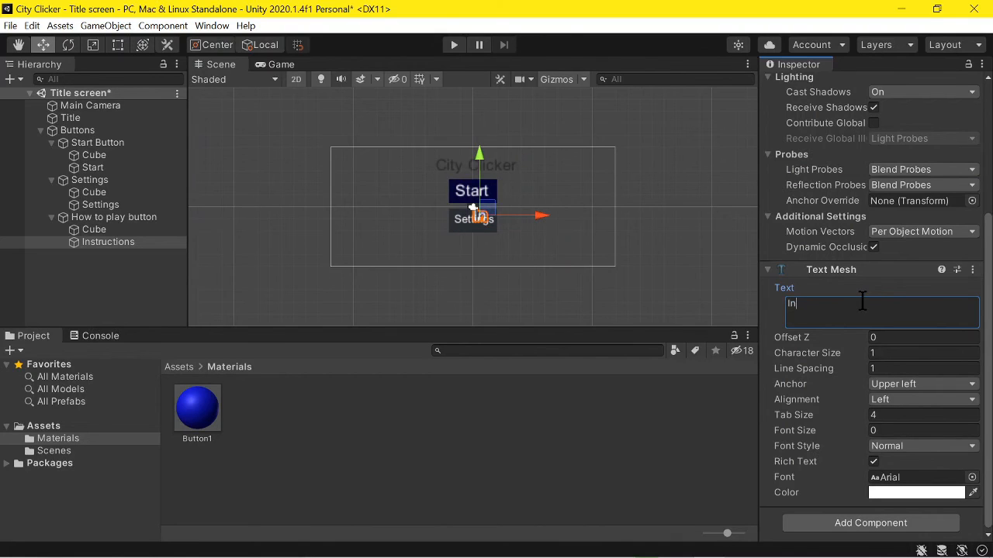
type("struc")
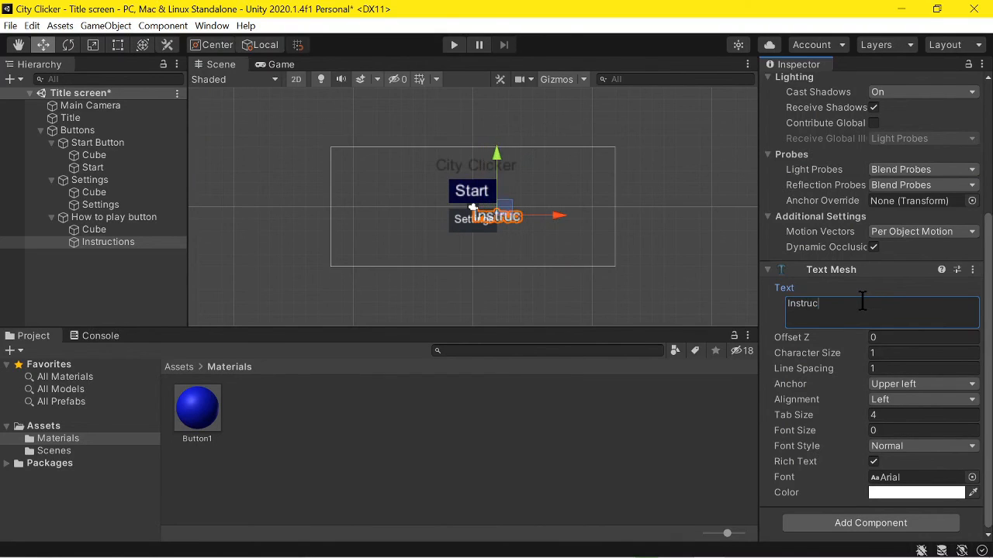
type("tions")
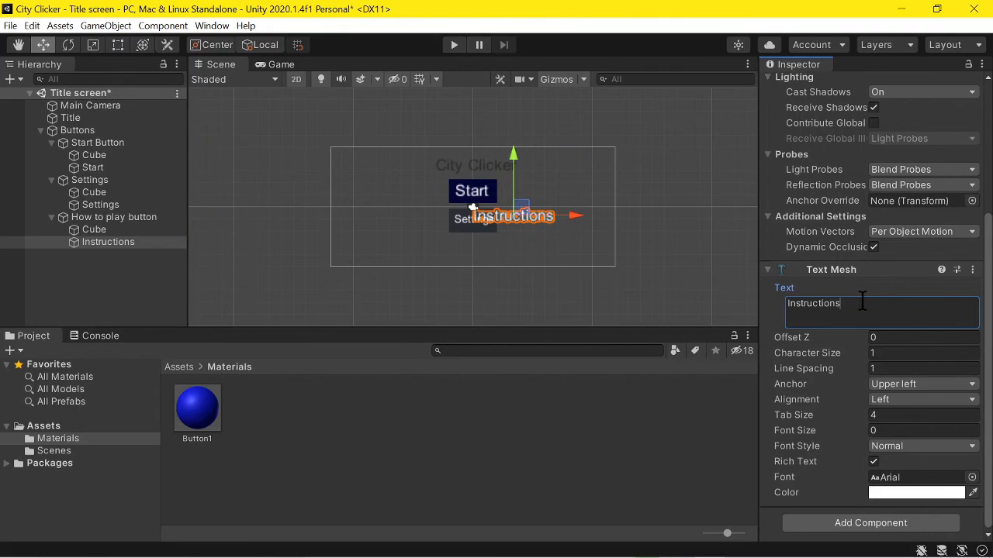
Step: Scale the Instructions text down to 0.6 on the X and Y axes
scroll(861, 301, "up", 5)
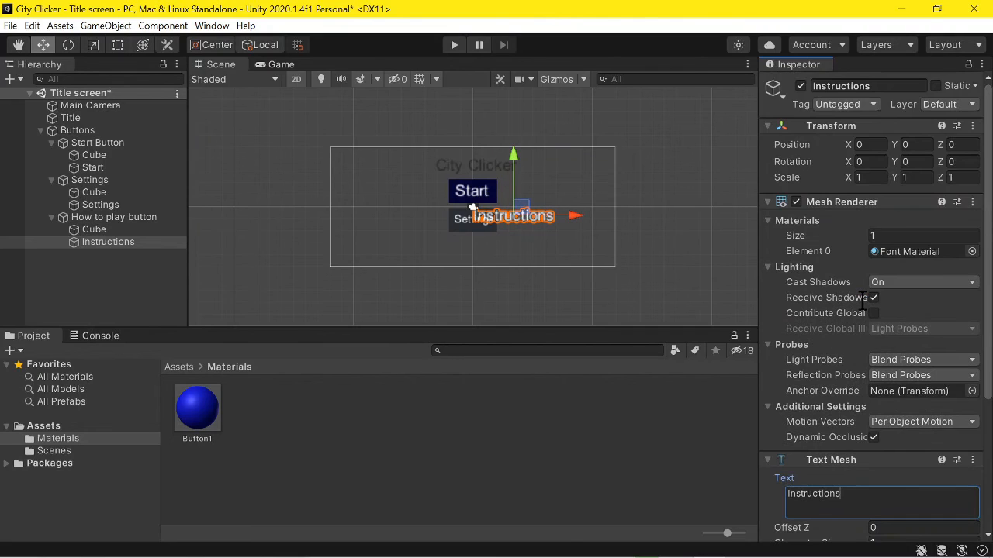
left_click(862, 177)
key("BackSpace")
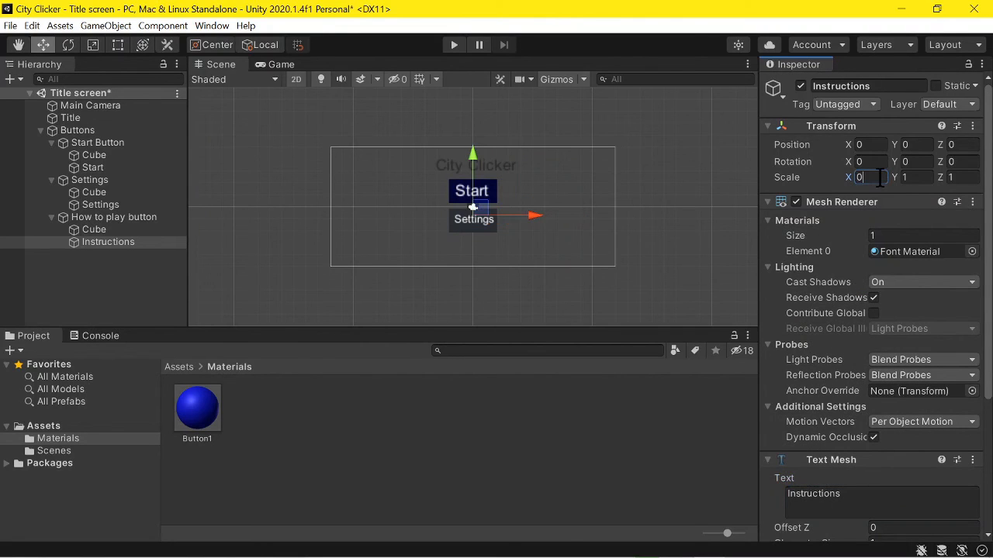
type("0.5")
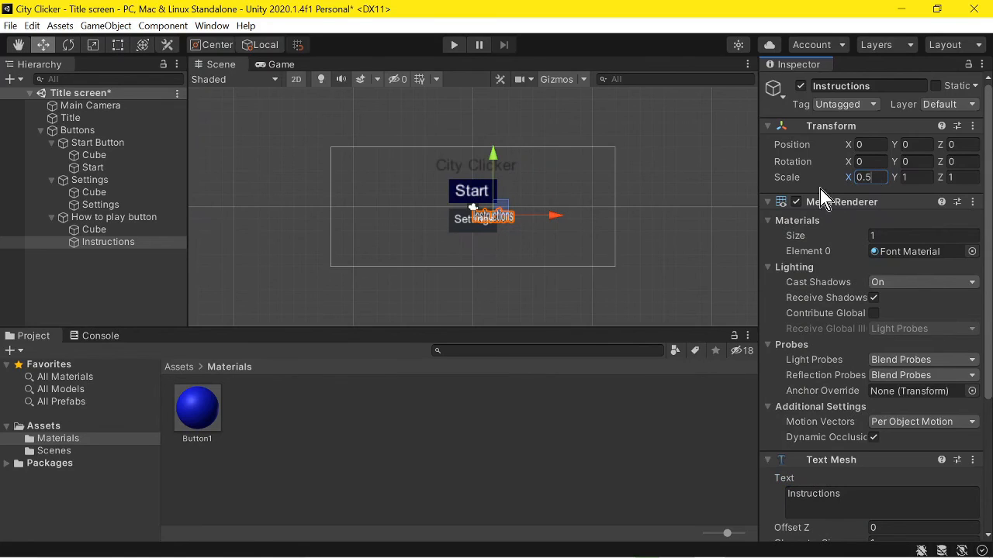
left_click(923, 178)
type("0.5")
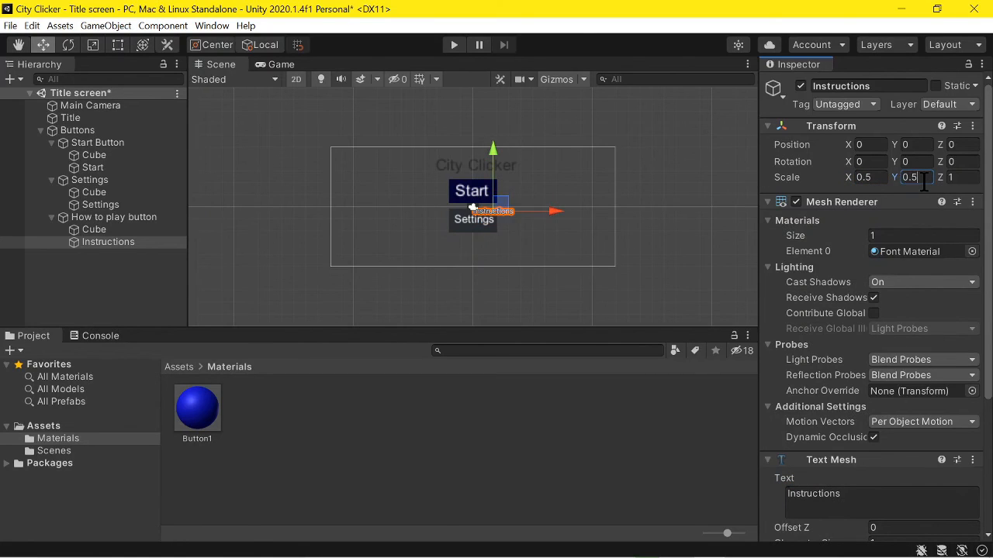
key("BackSpace")
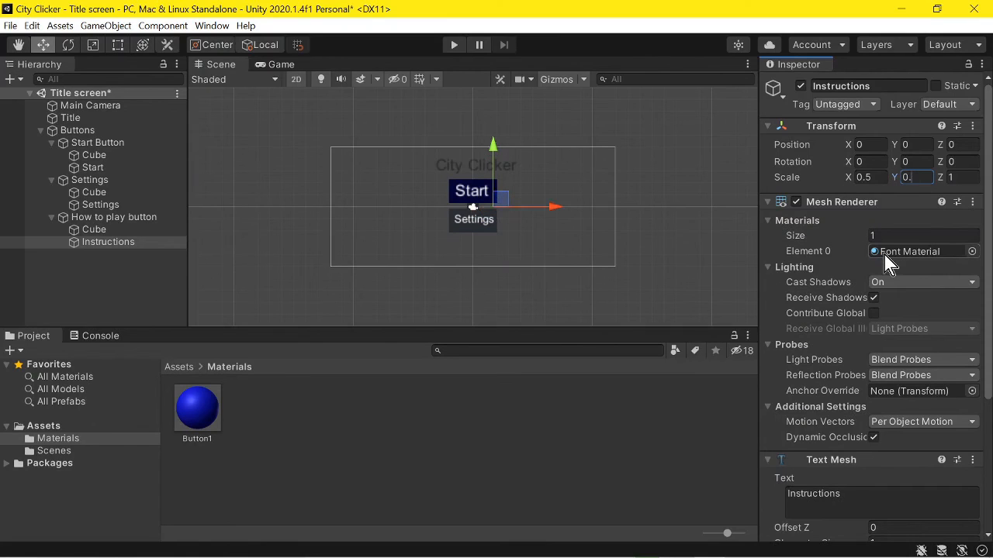
type("6")
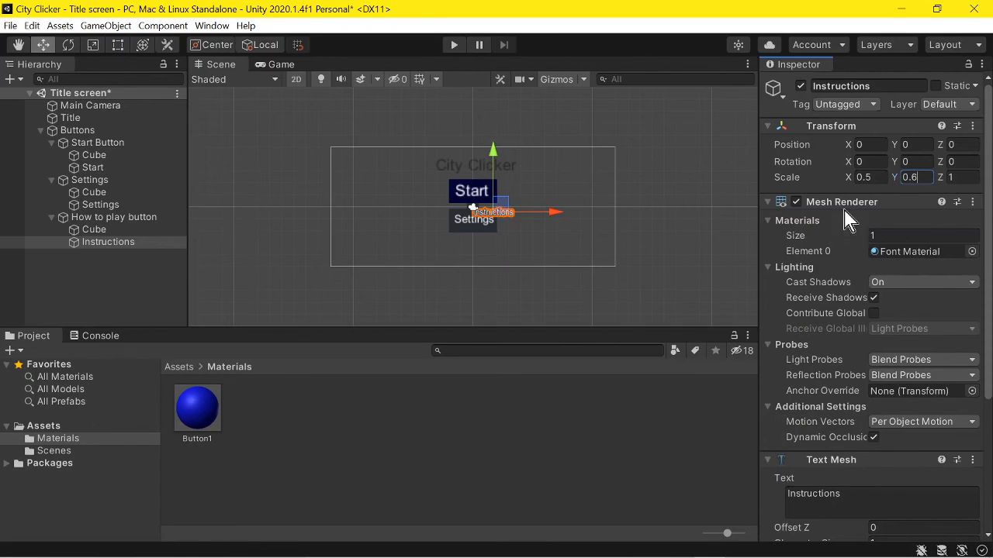
left_click(876, 176)
right_click(877, 176)
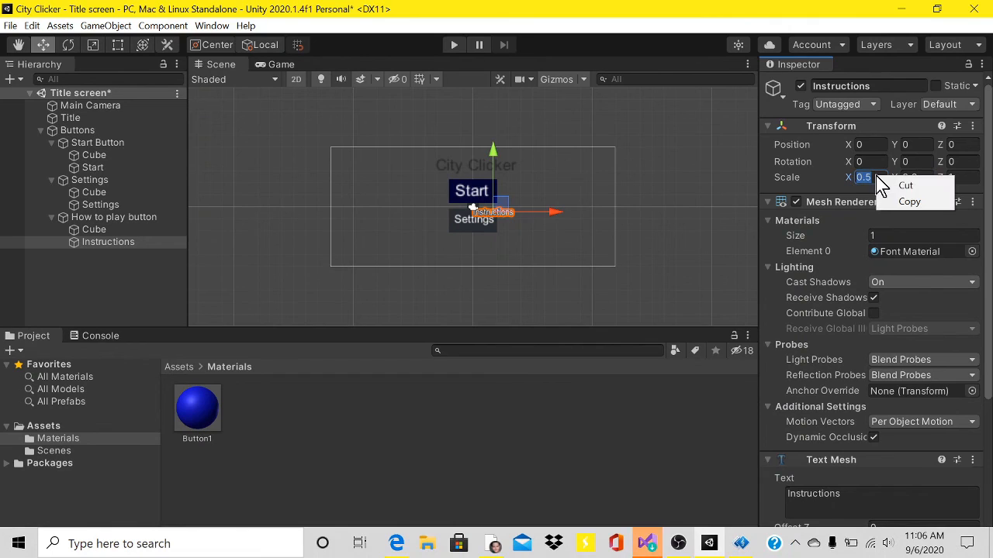
left_click(877, 176)
type("0.")
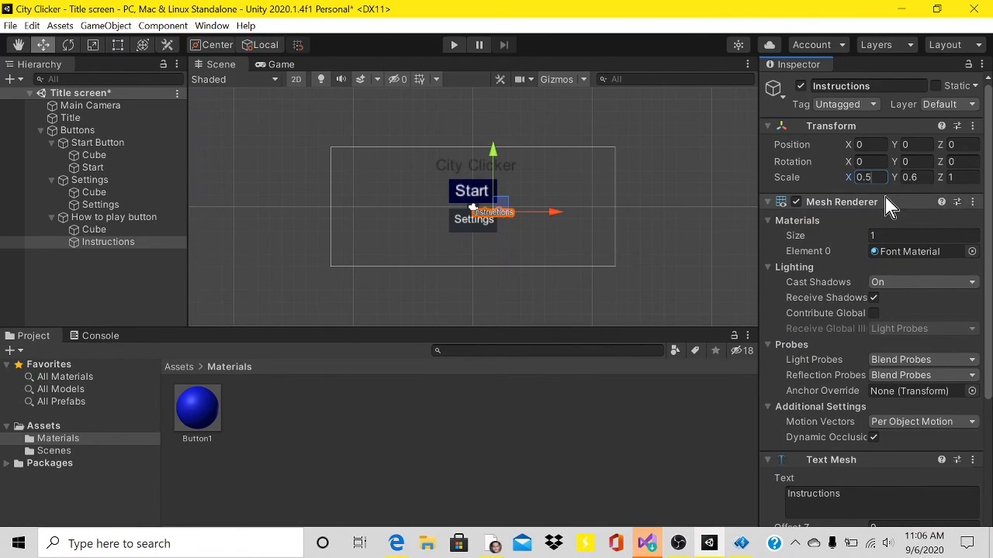
type("6")
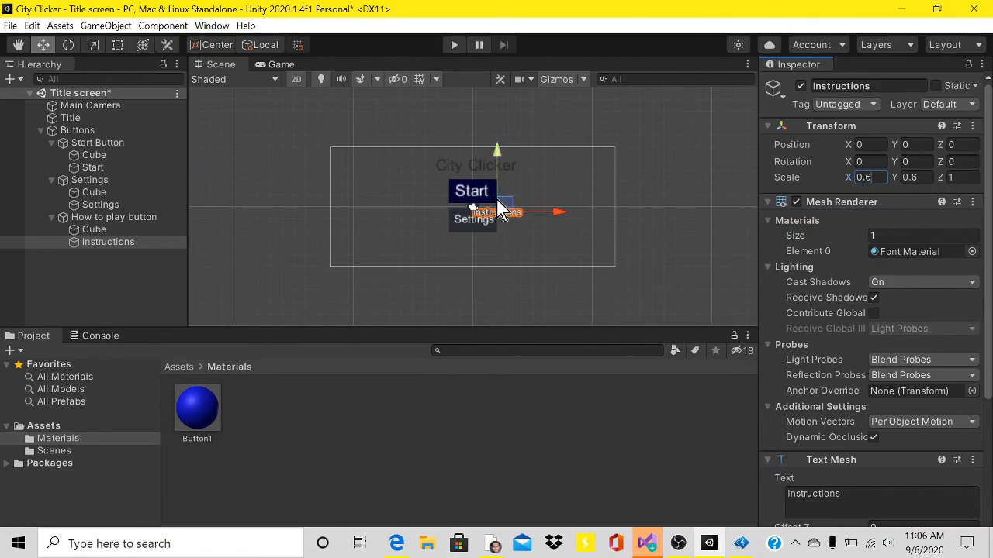
Step: Scale the cube under How to play button to X 4 and Y 2
left_click(91, 231)
left_click(867, 178)
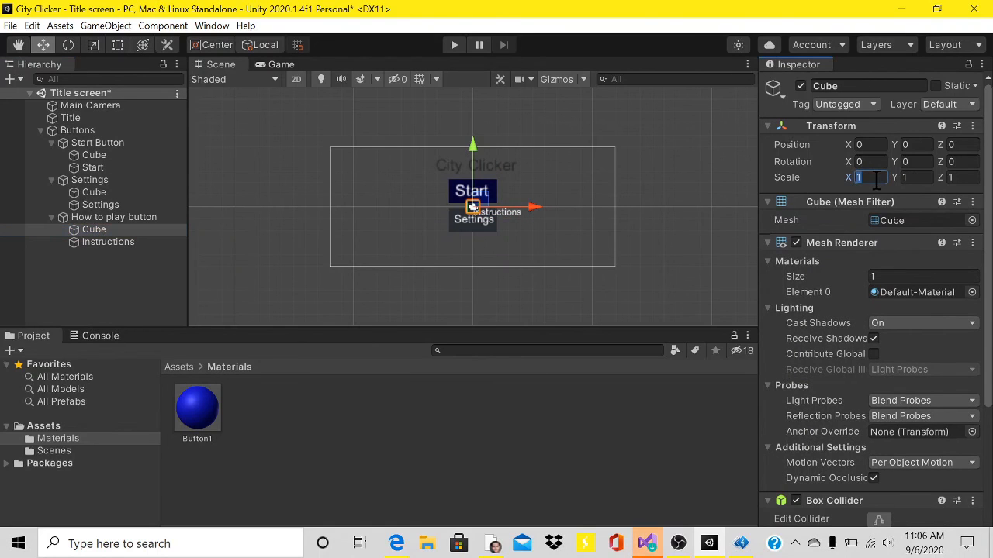
type("3")
key("BackSpace")
type("4")
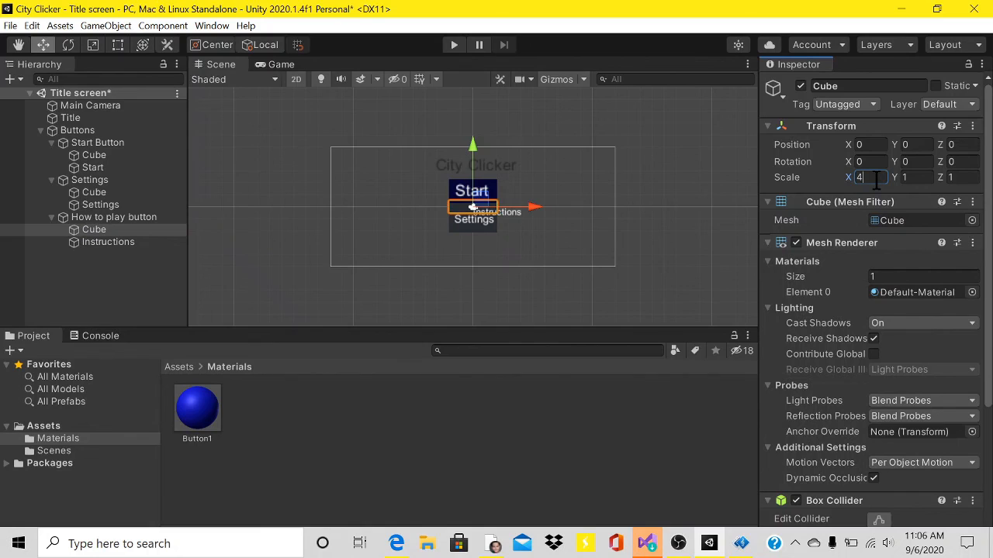
left_click(920, 179)
type("2")
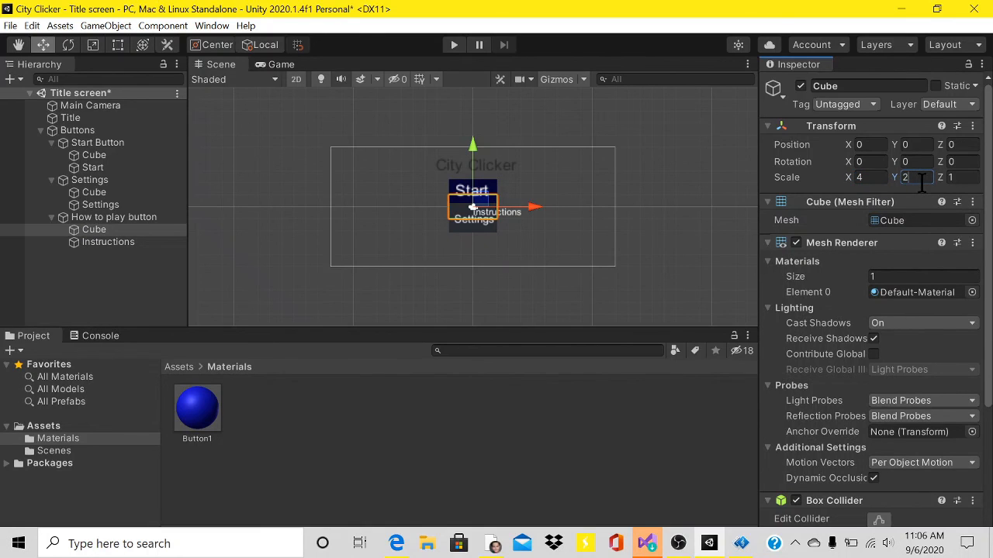
left_click(476, 153)
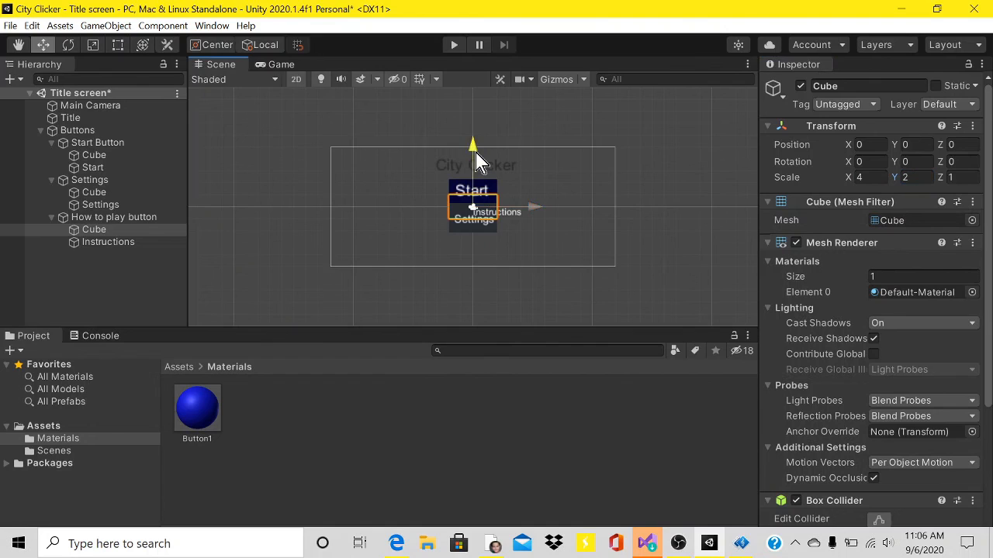
Step: Move the How to play button's cube below Settings to Y about -3.57, and place the Instructions text over it at about X -1.95, Y -3.05
left_click_drag(476, 153, 464, 199)
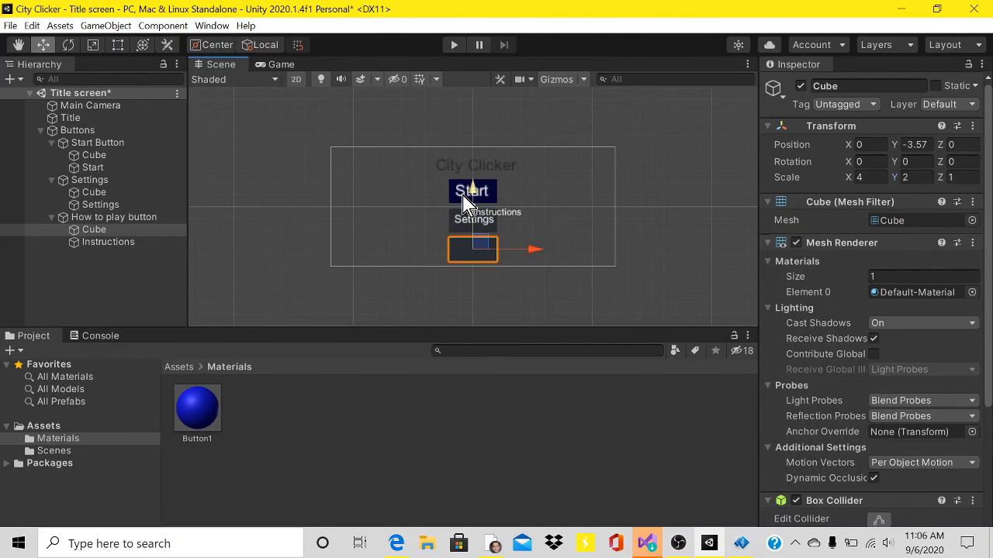
left_click(91, 242)
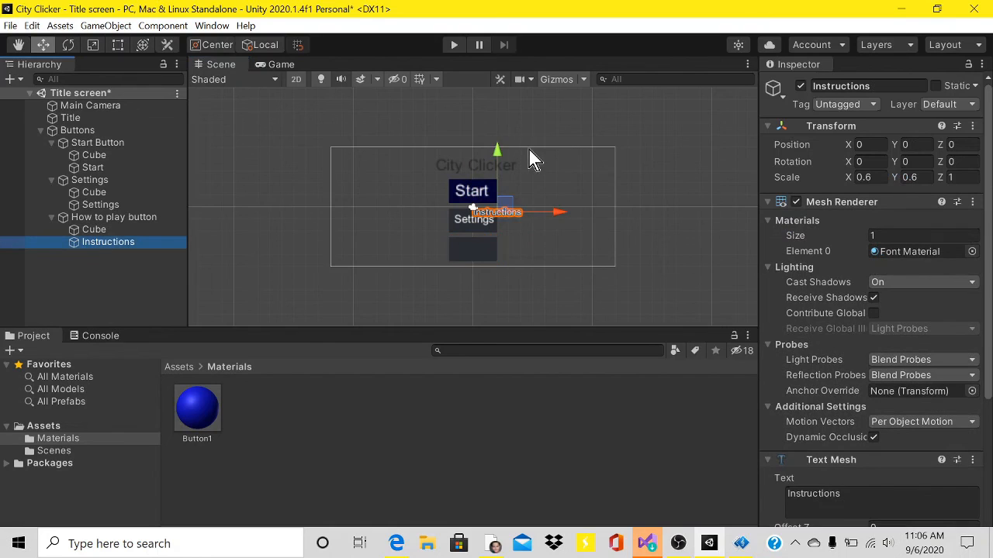
left_click_drag(498, 150, 492, 188)
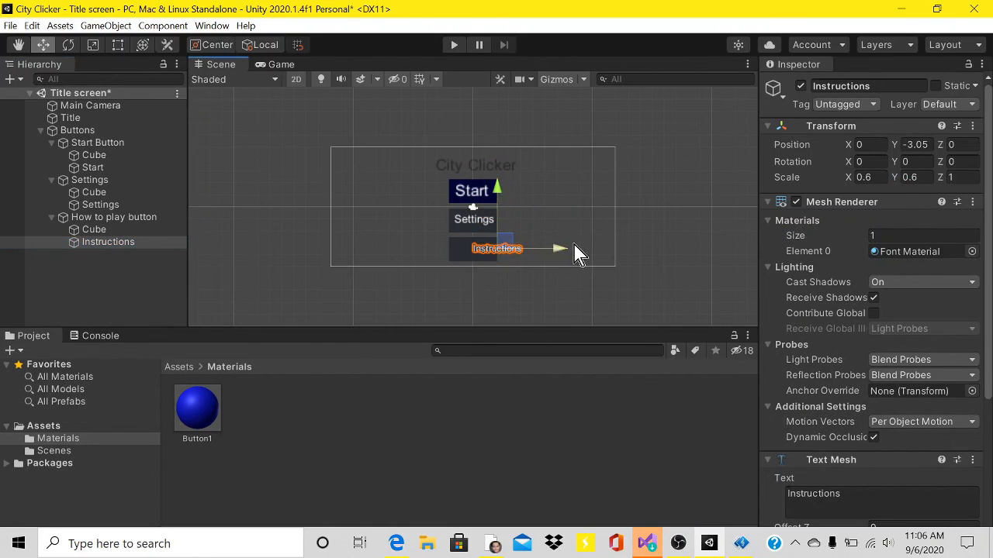
left_click_drag(557, 252, 533, 260)
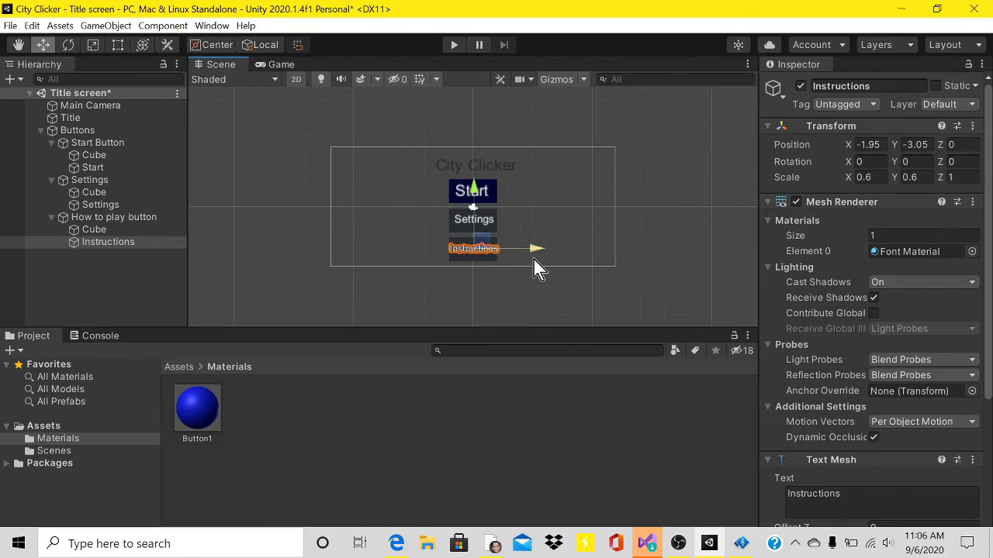
Step: Try a Y scale of 0.5 on the Instructions text, and set it back to 0.6
left_click(922, 179)
left_click(922, 178)
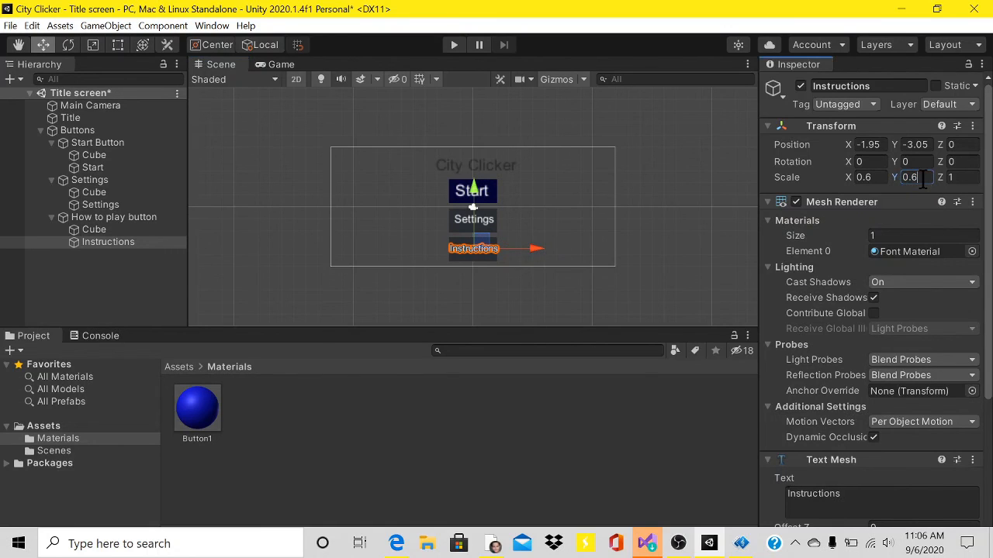
key("BackSpace")
type("5")
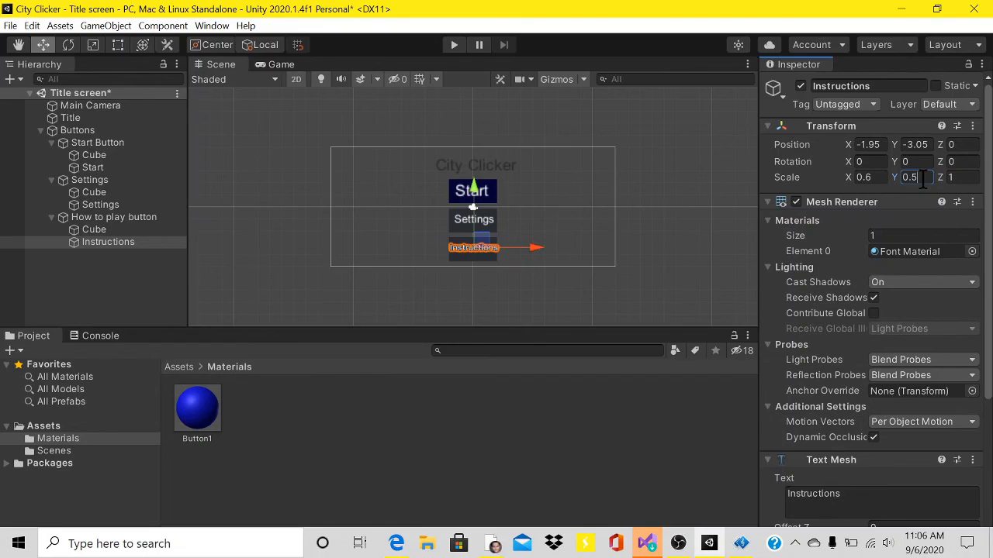
key("BackSpace")
type("6")
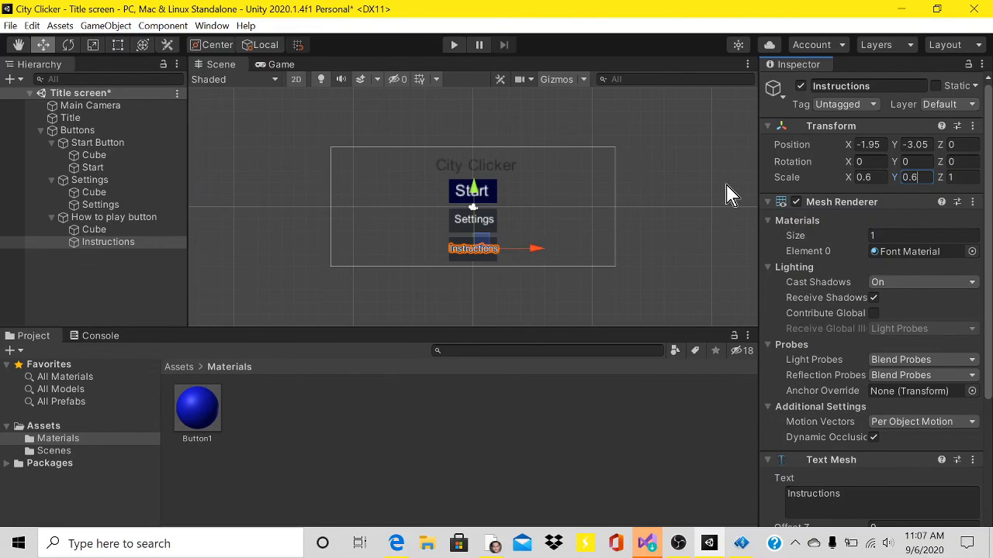
Step: Set the Instructions text's X scale to 0.5 and recentre it on its cube at X about -1.63
left_click(877, 179)
left_click(876, 178)
key("BackSpace")
type("5")
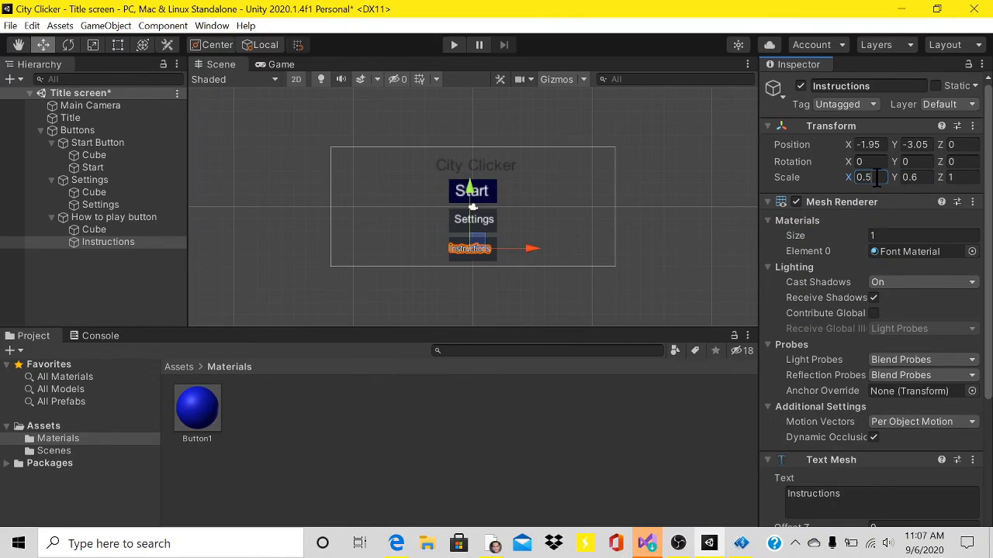
left_click_drag(535, 255, 543, 255)
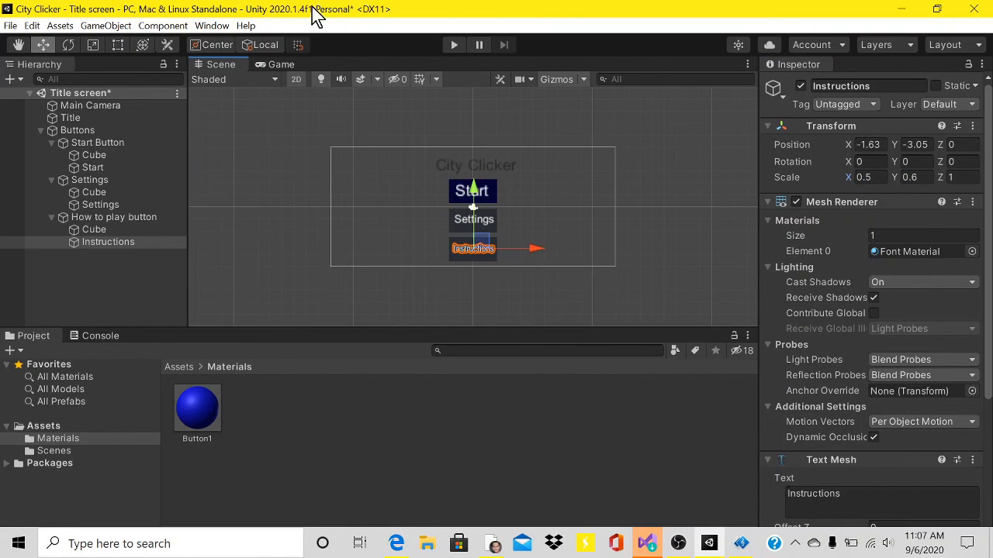
Step: Show the Game view to check the title, background and three buttons as the camera renders them
right_click(273, 66)
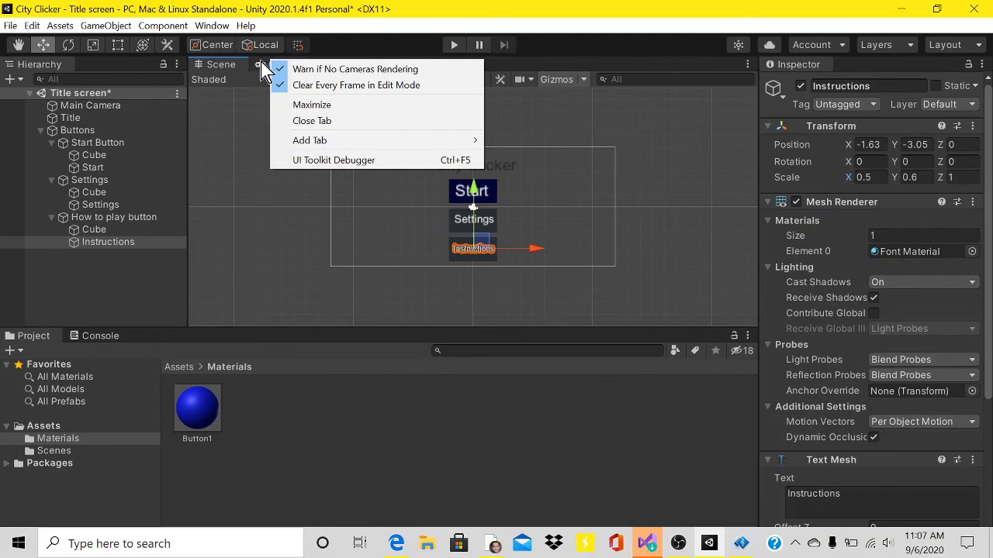
left_click(262, 70)
left_click(264, 66)
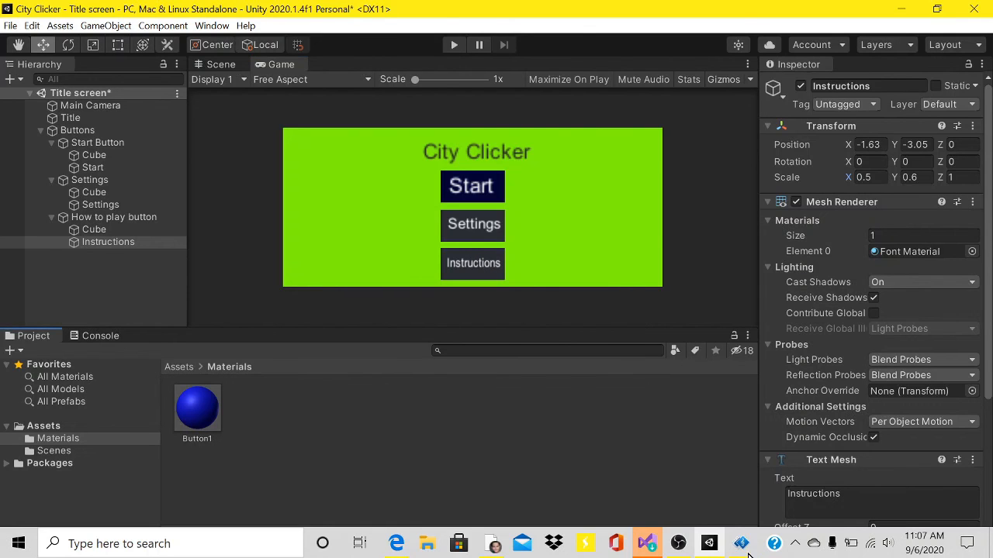
mouse_move(680, 544)
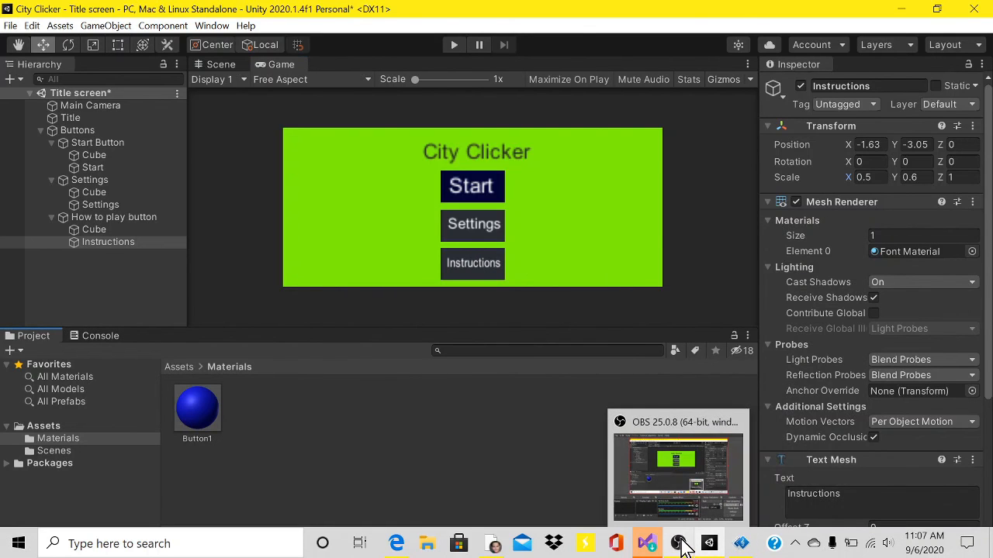